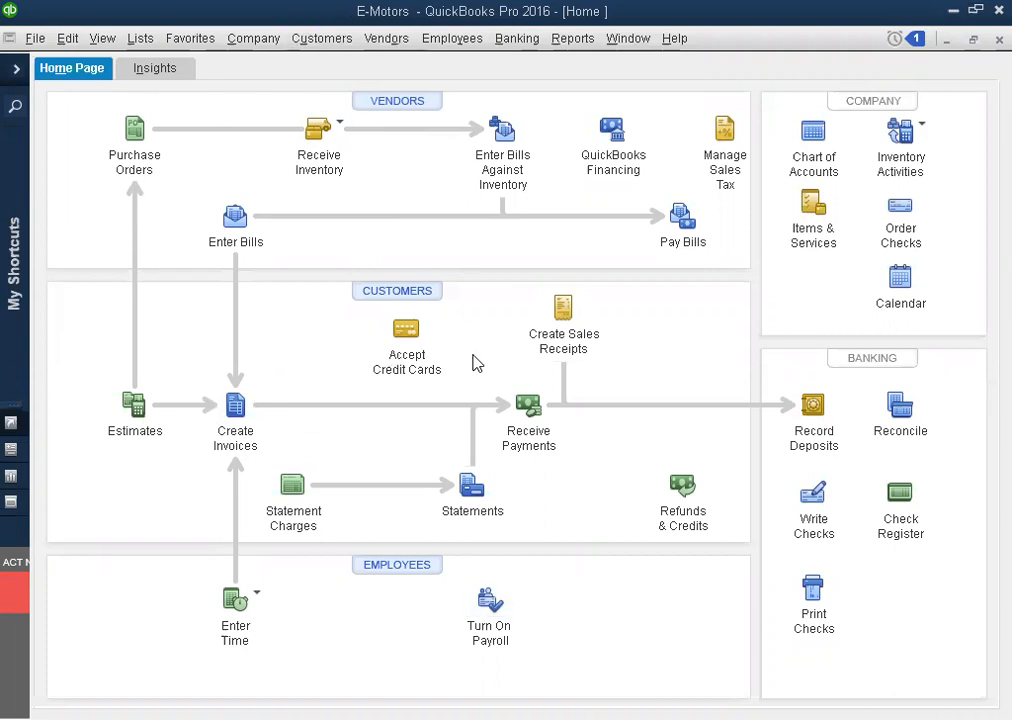
left_click(17, 78)
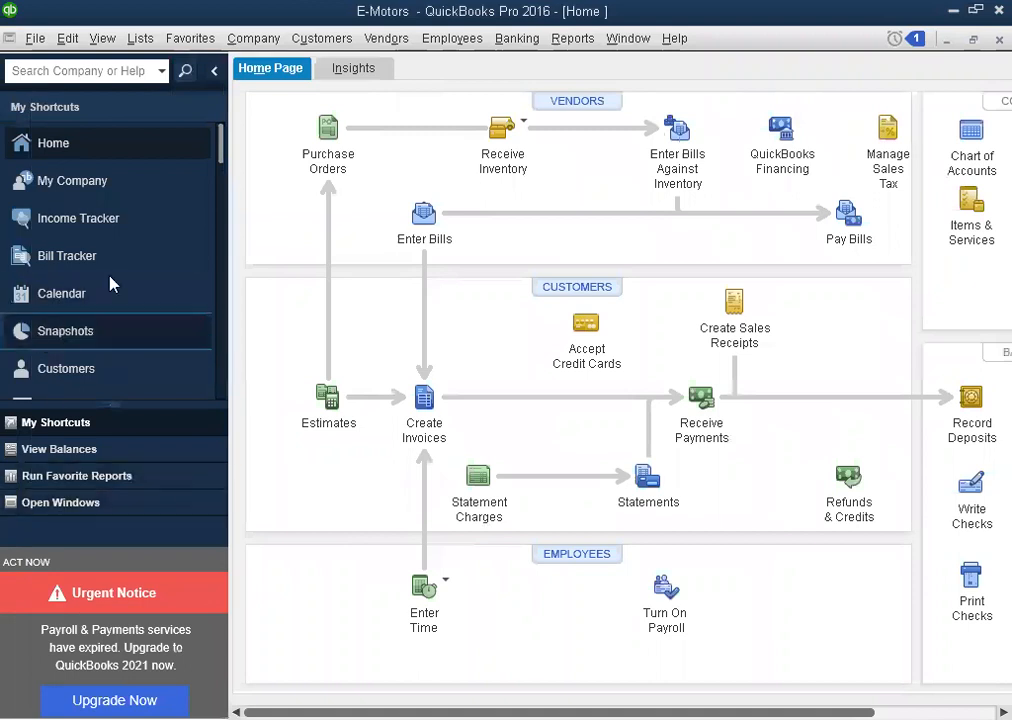
left_click(214, 70)
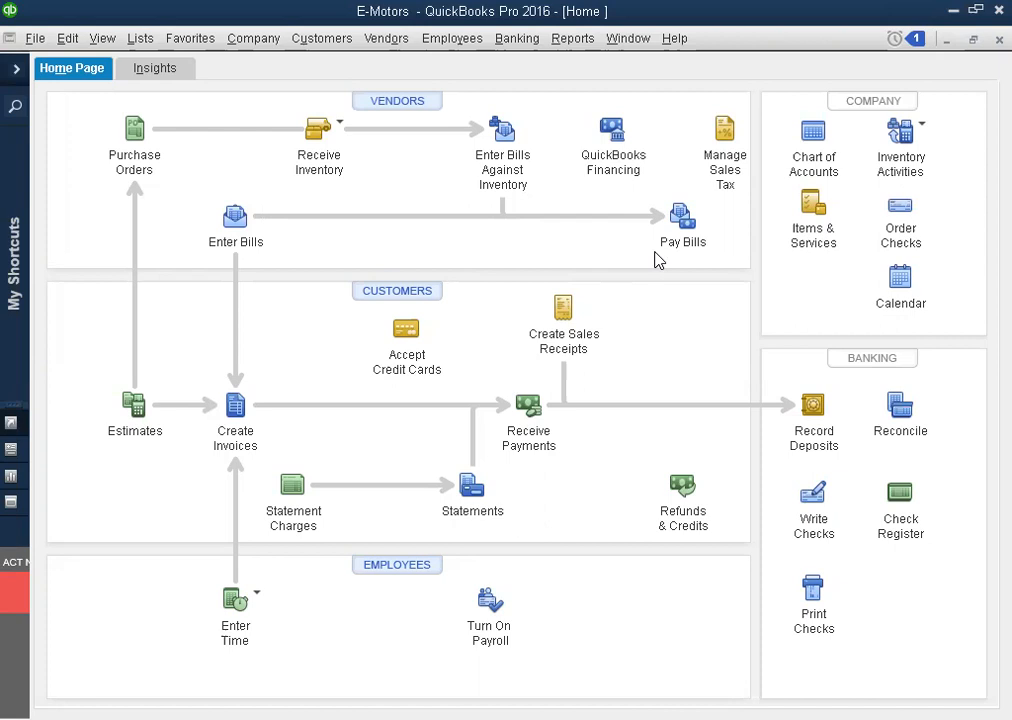
Step: Review the list of items and services, and return to the home page
left_click(820, 228)
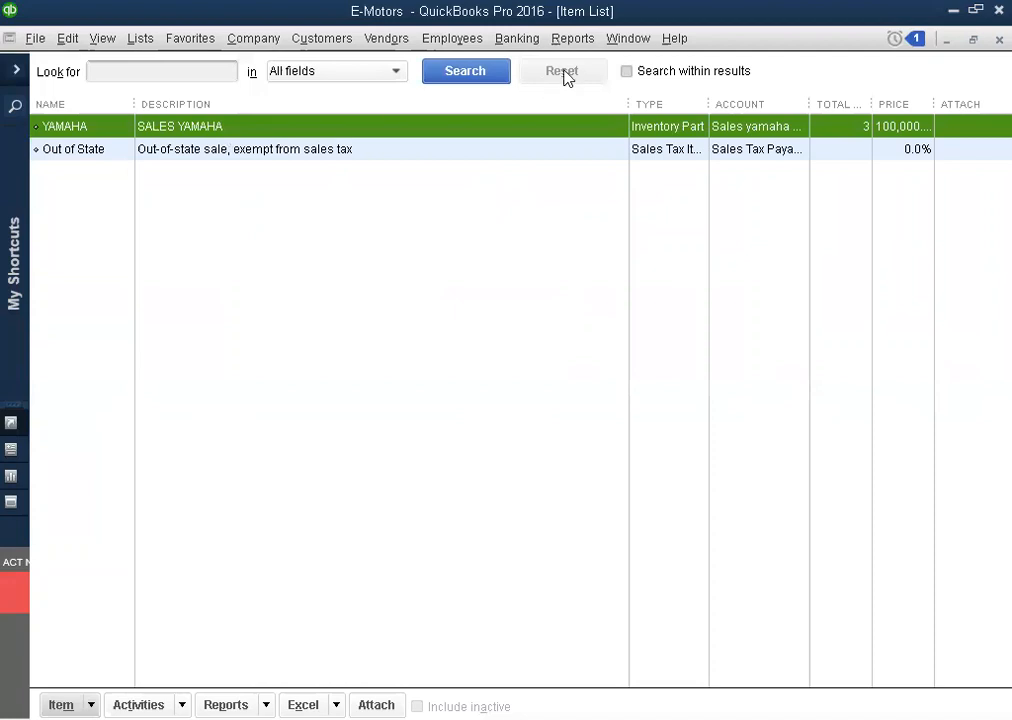
left_click(945, 39)
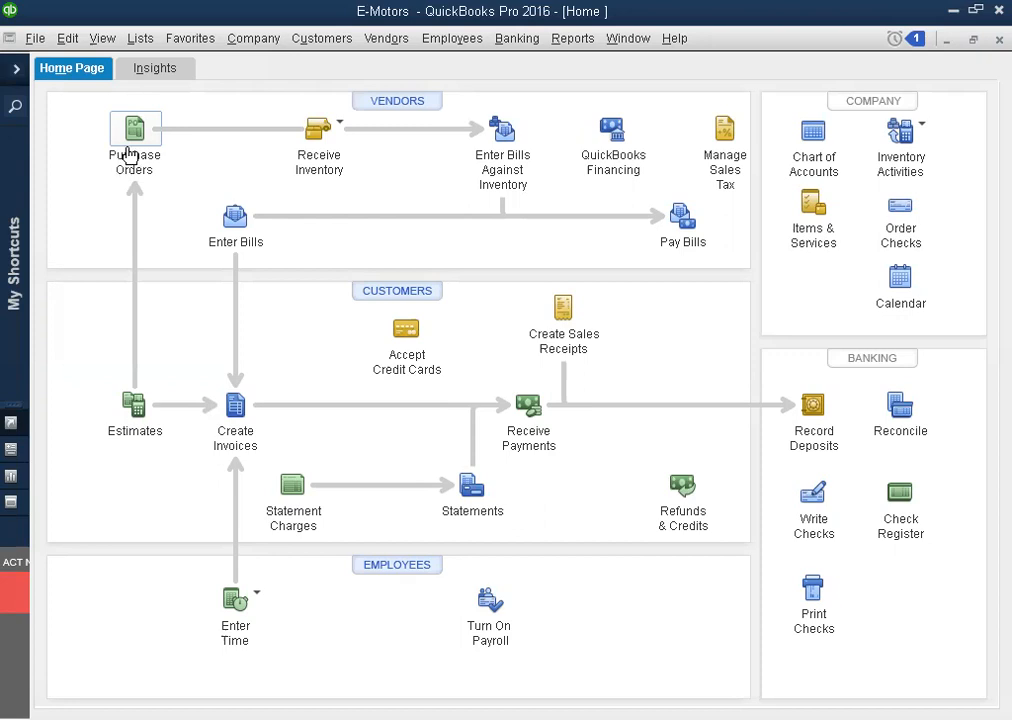
Step: Open the purchase order form, check which vendors are available, and set the form aside
left_click(138, 136)
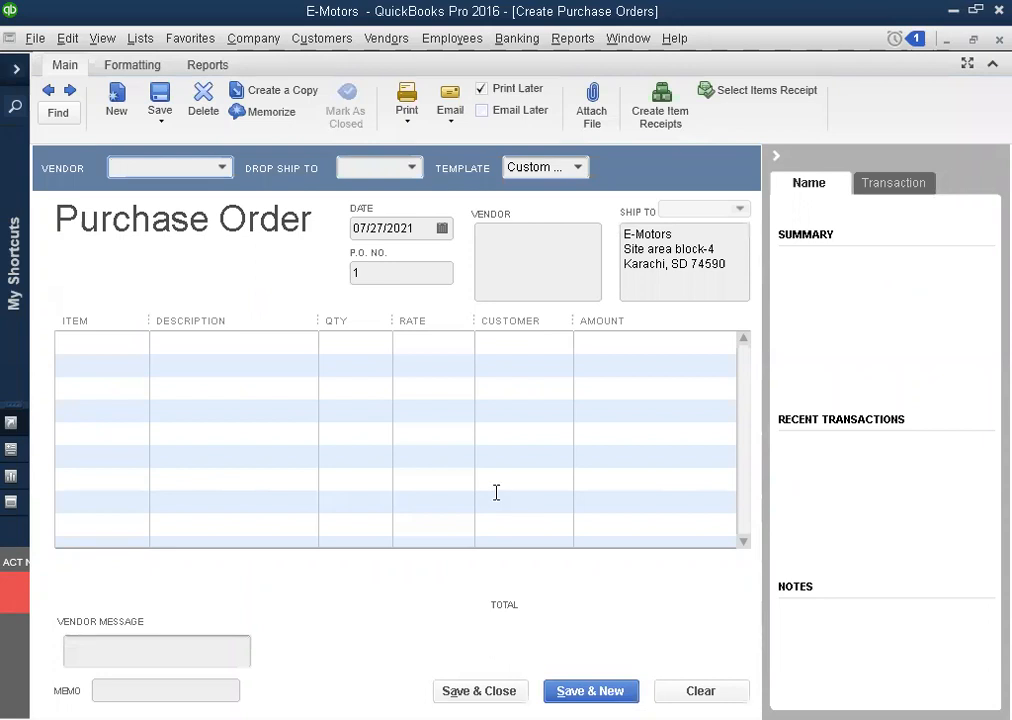
left_click(223, 169)
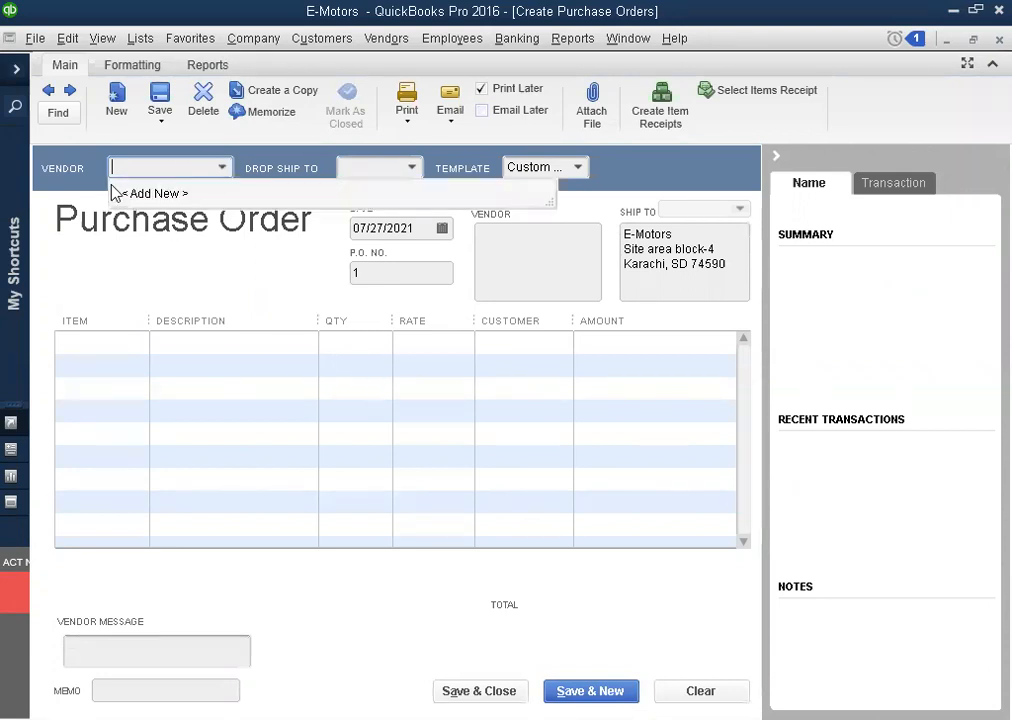
left_click(946, 40)
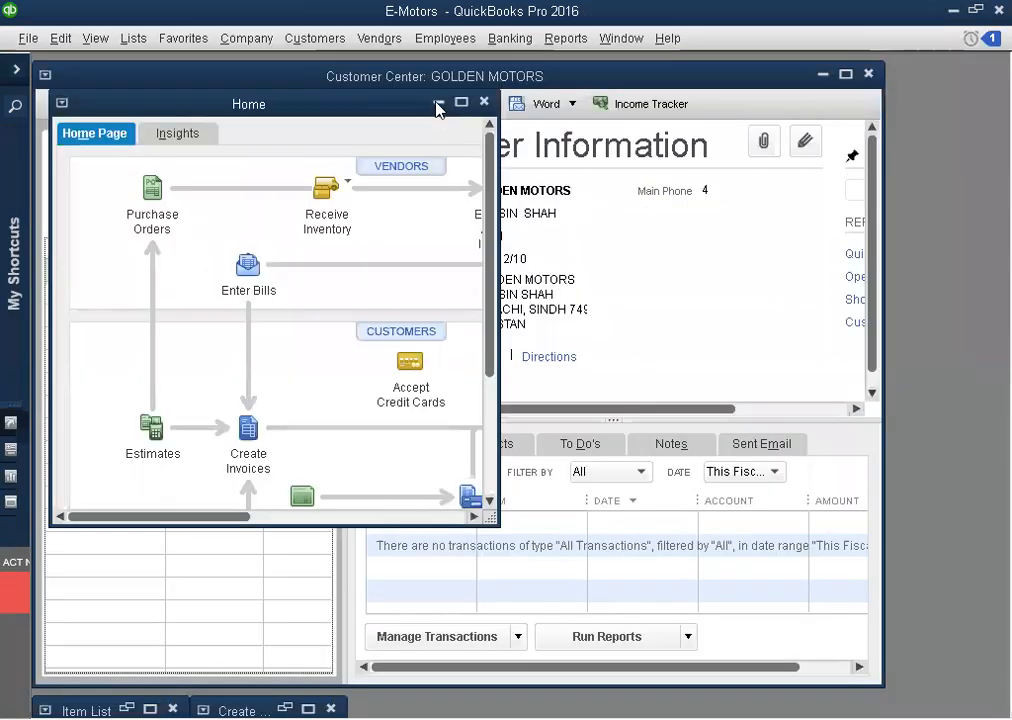
Step: Minimize the remaining home and customer center windows, and bring the home page back up
left_click(438, 103)
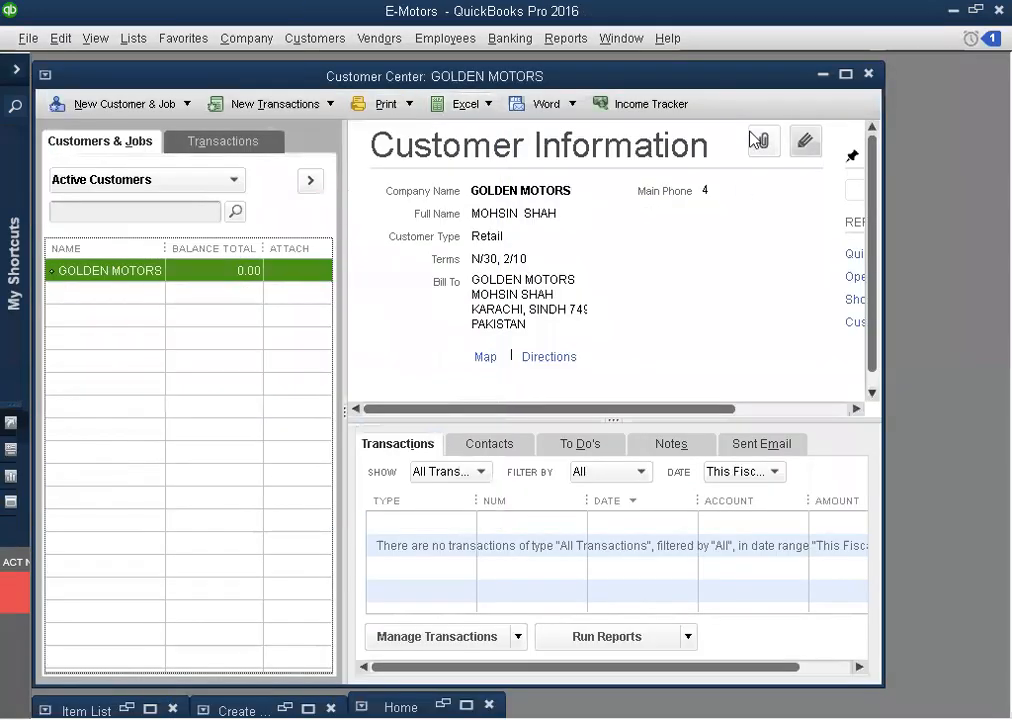
left_click(822, 74)
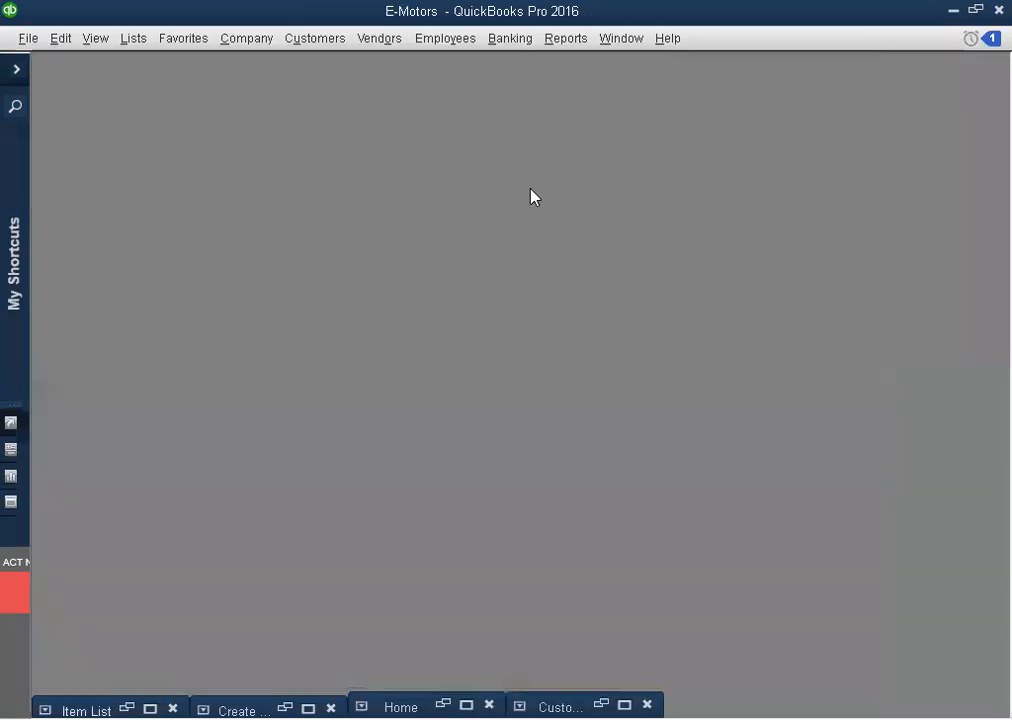
left_click(15, 70)
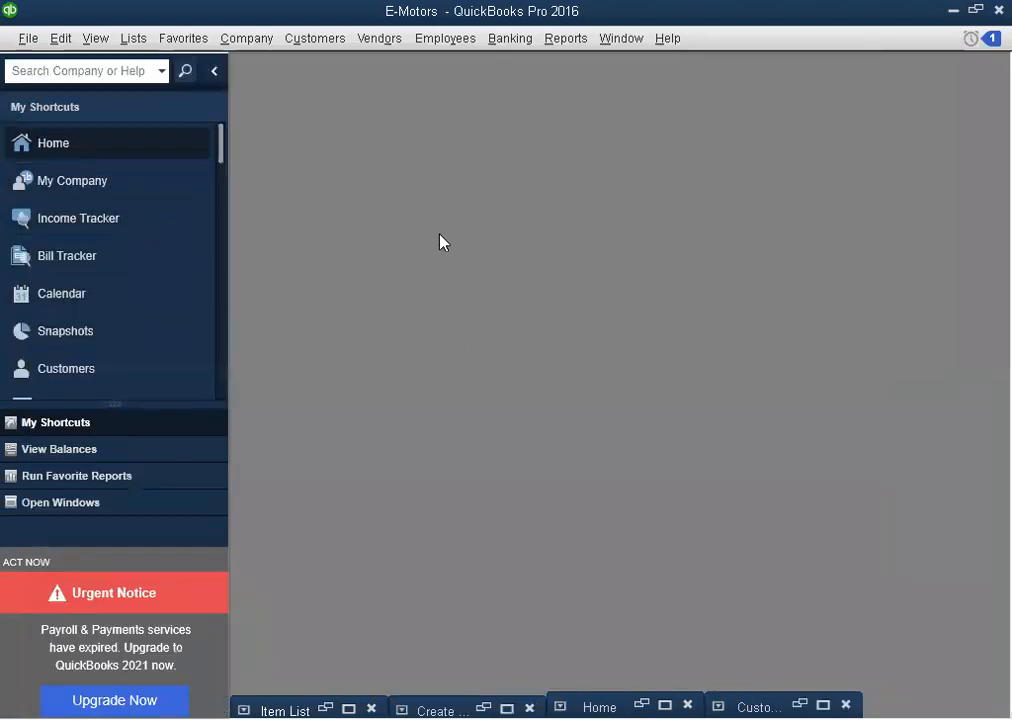
left_click(113, 183)
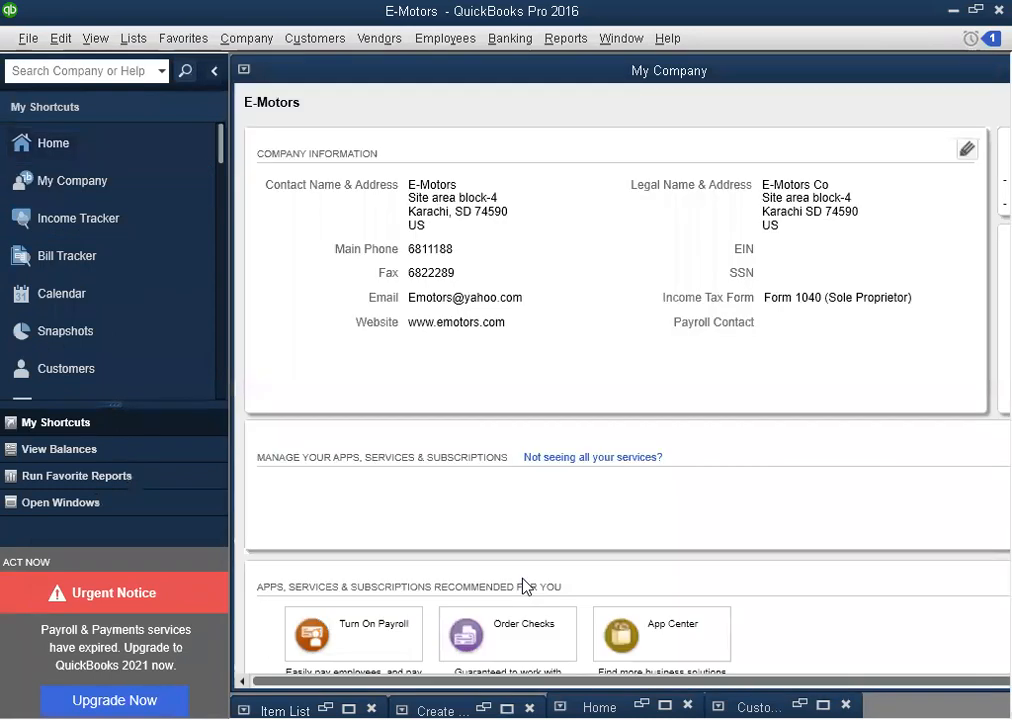
left_click(118, 155)
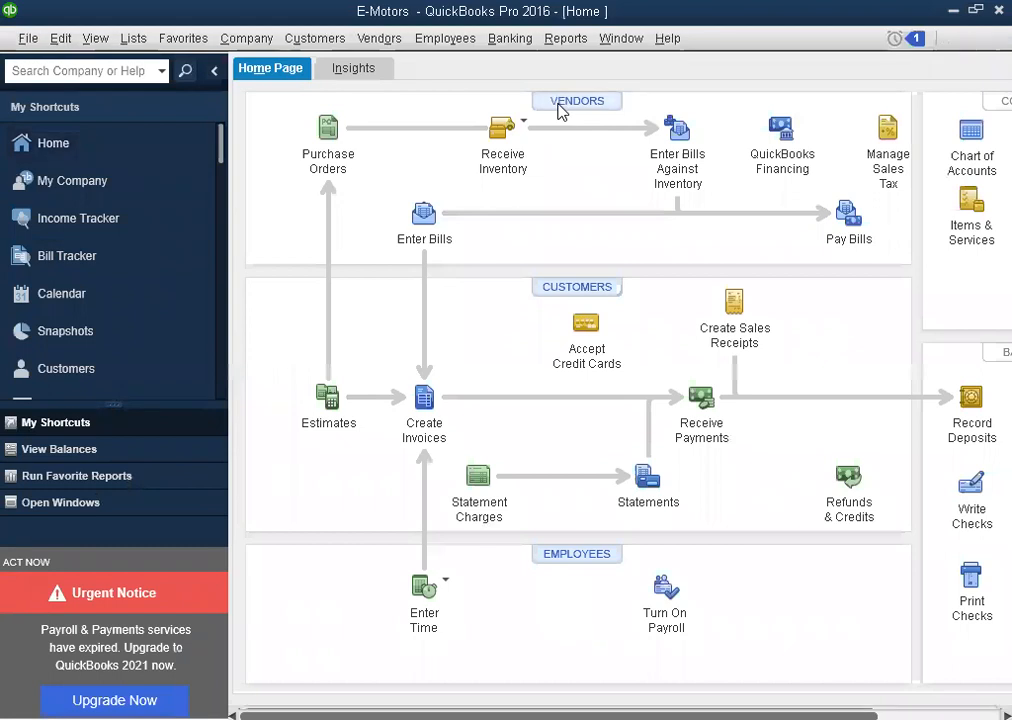
Step: Open the vendor center from the home page and start a new vendor record
left_click(562, 110)
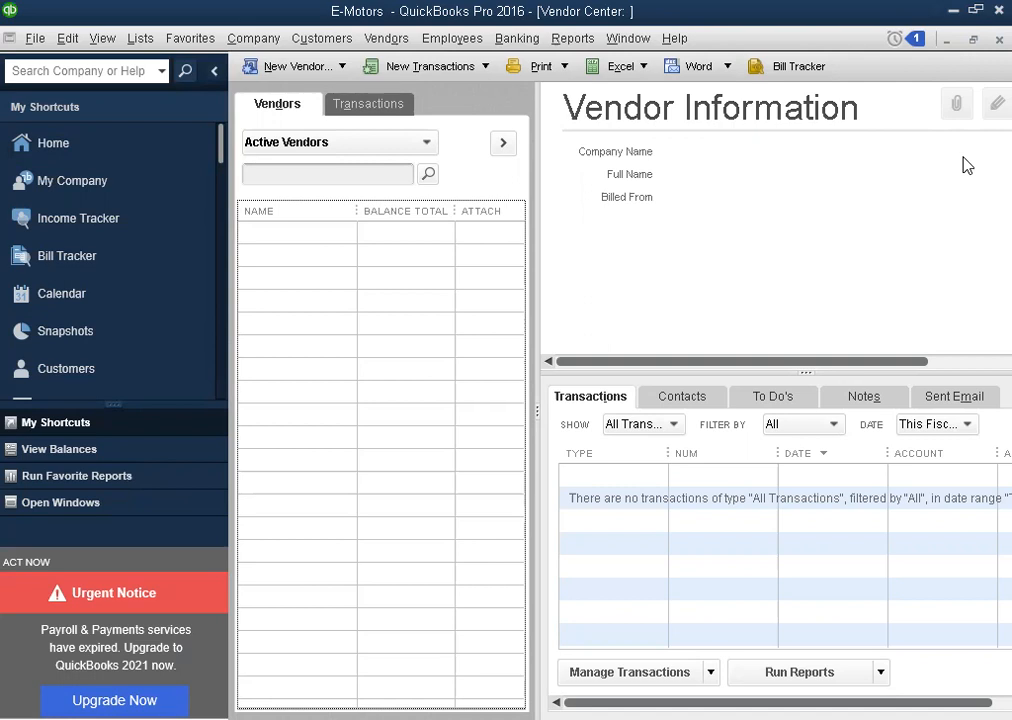
left_click(214, 71)
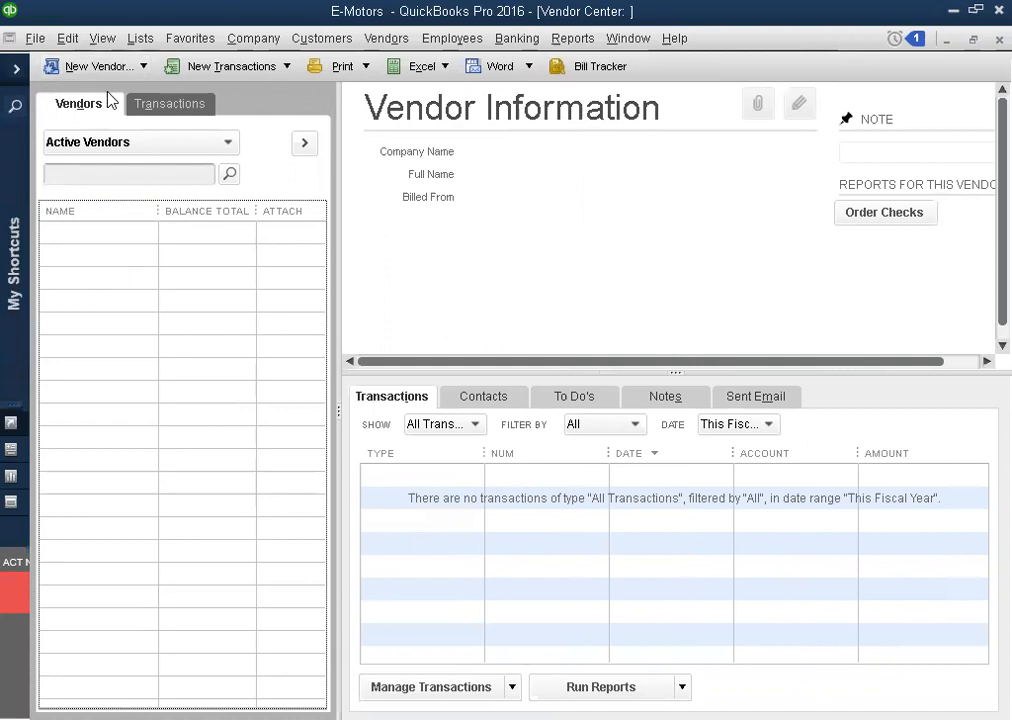
left_click(80, 67)
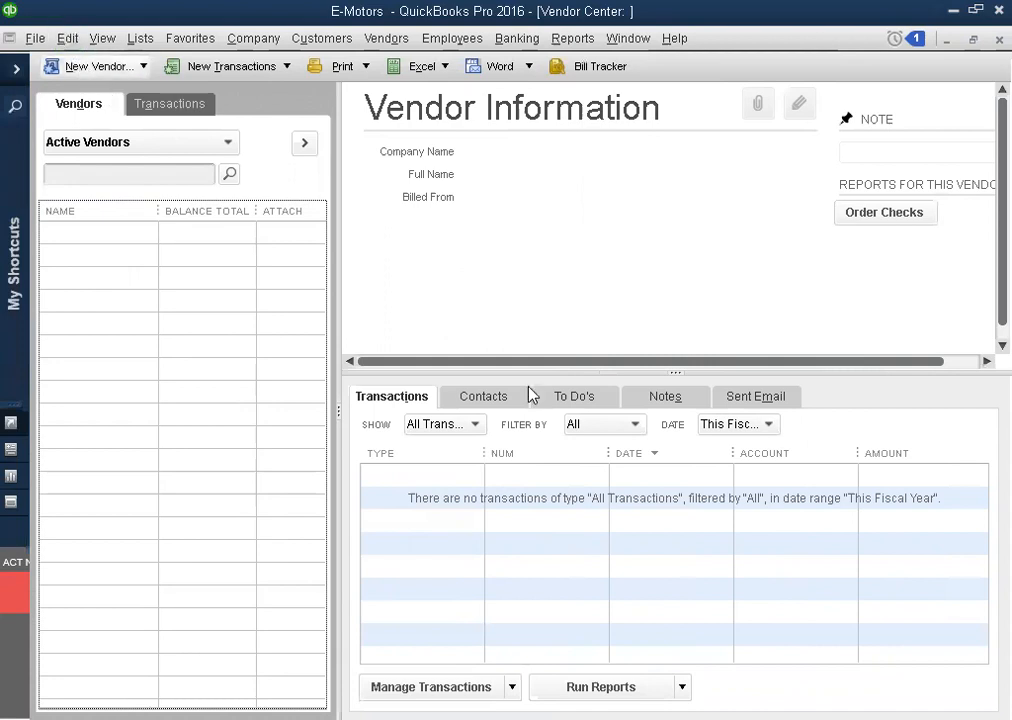
left_click(31, 73)
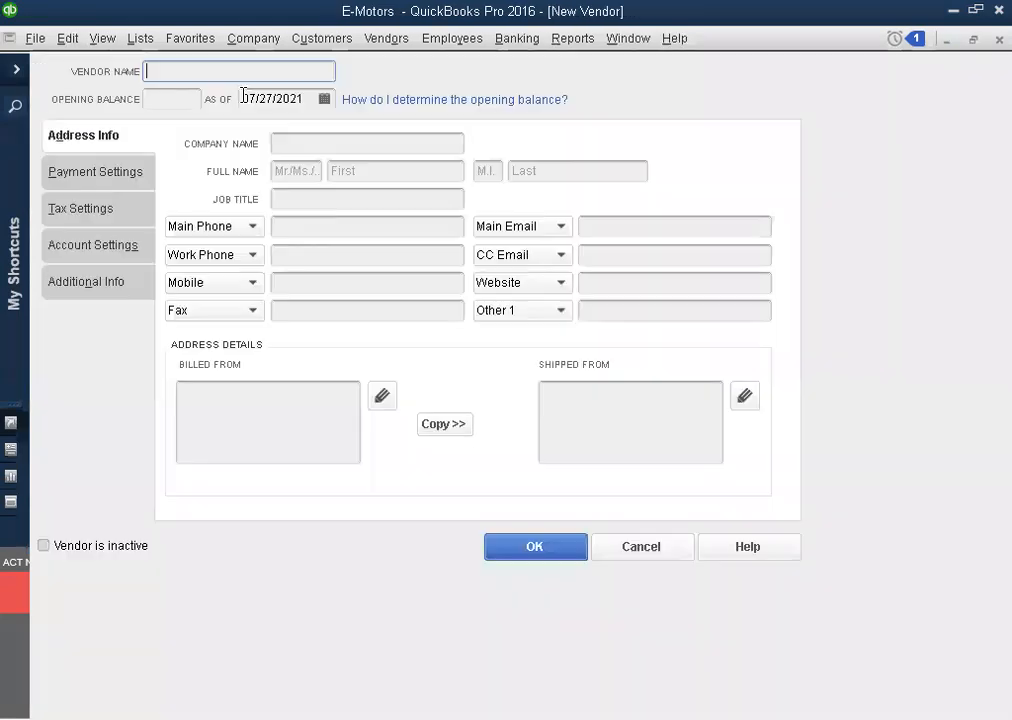
Step: Set the new vendor's company name to YAMAHA and enter the contact's first and last name
left_click(303, 143)
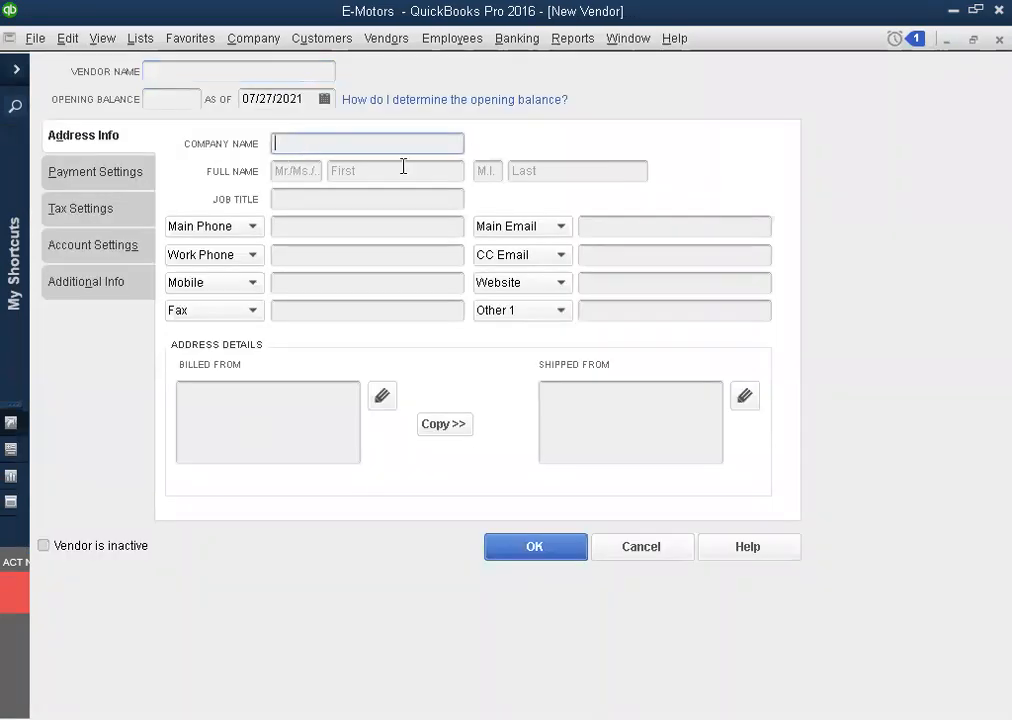
type("YAMAHA")
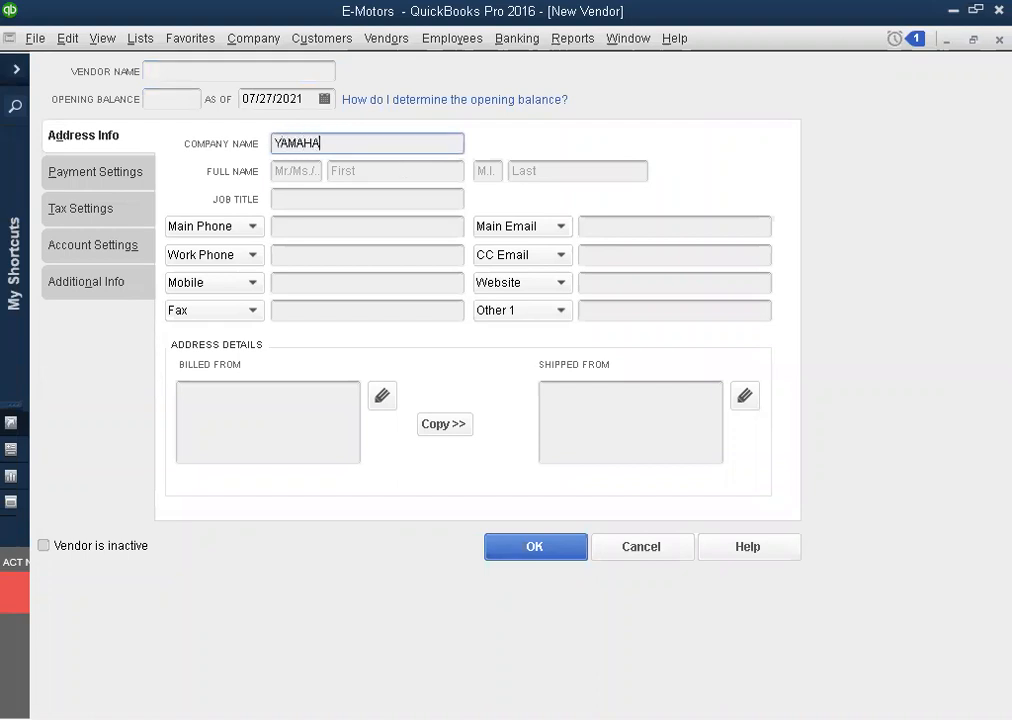
left_click(358, 170)
type("ALI")
left_click(518, 172)
type("J")
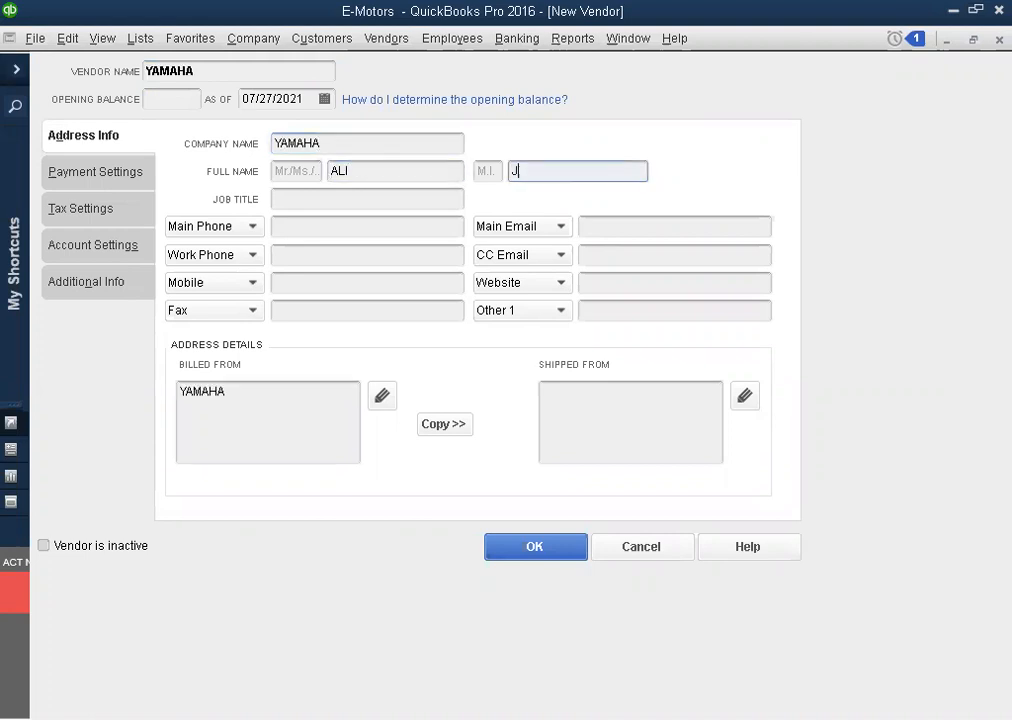
key("BackSpace")
type("KHAN")
key("Tab")
left_click(296, 228)
type("GB")
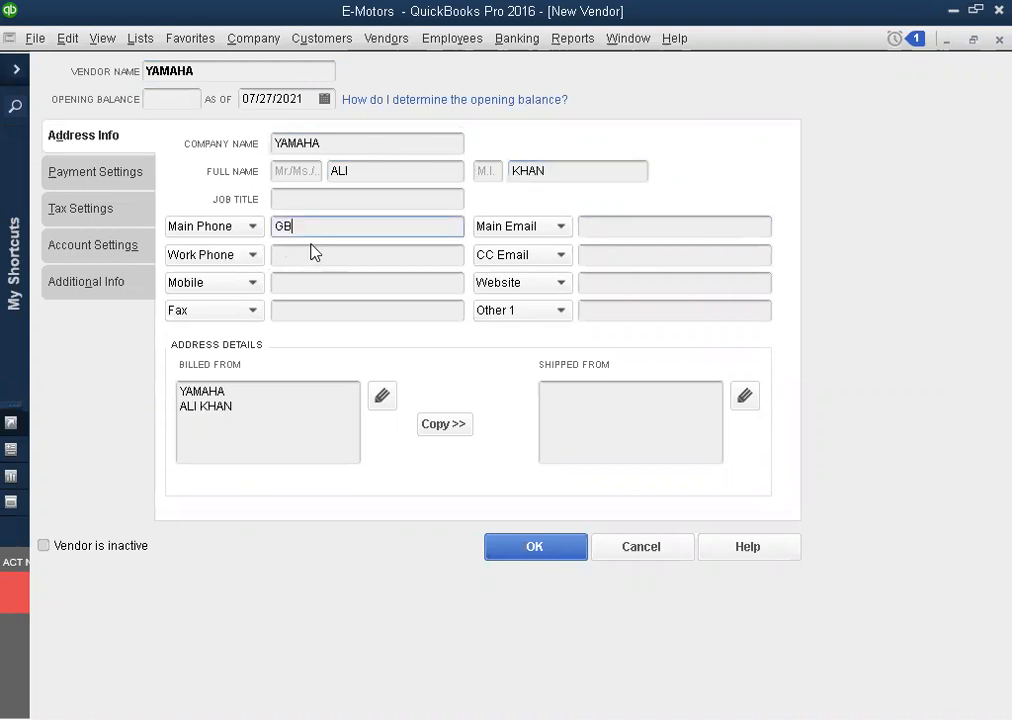
type("FVBH")
left_click(340, 258)
type("G")
key("BackSpace")
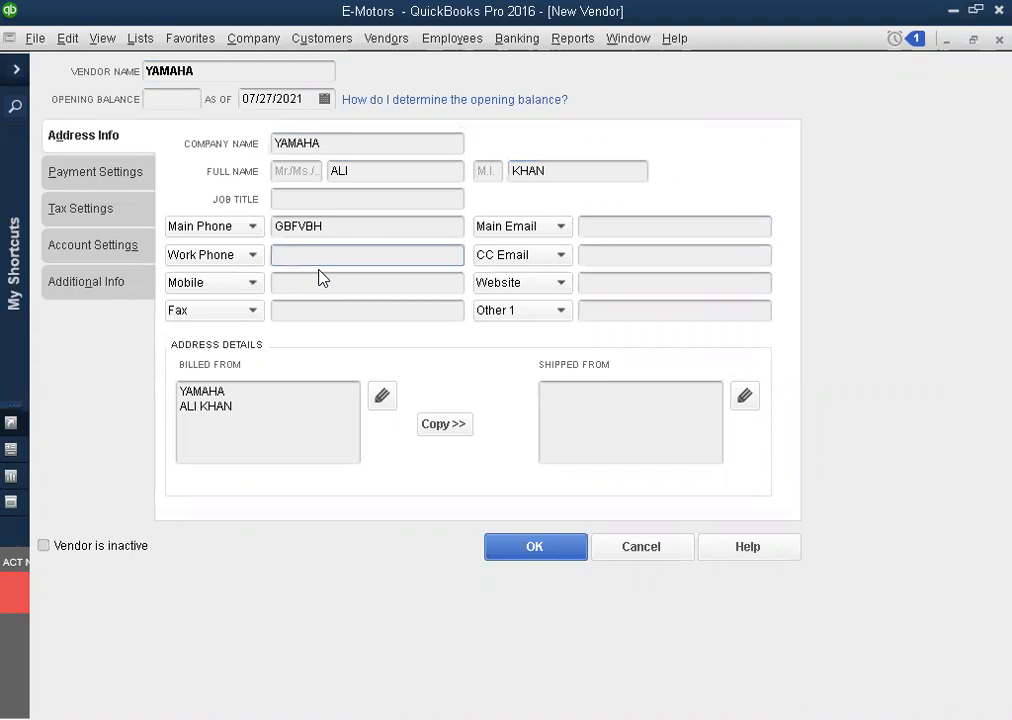
Step: Enter the vendor's main phone and work phone numbers
double_click(354, 225)
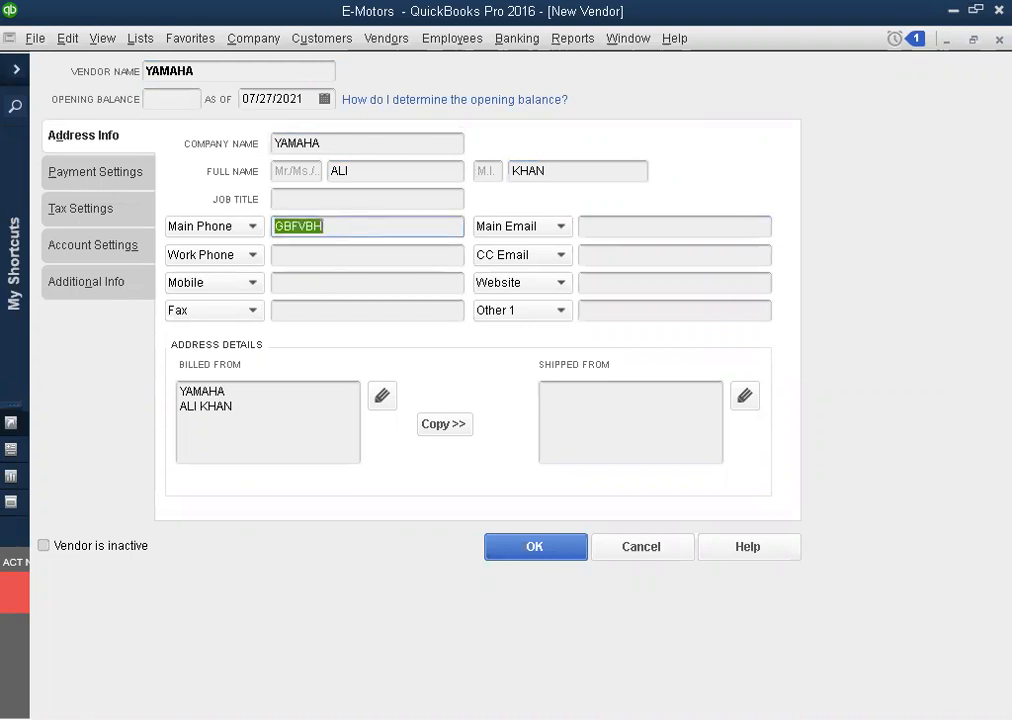
type("456345345")
key("Tab")
type("4563453")
Step: Fill in the vendor's main email, CC email, mobile number, and 456345 as the website
left_click(609, 231)
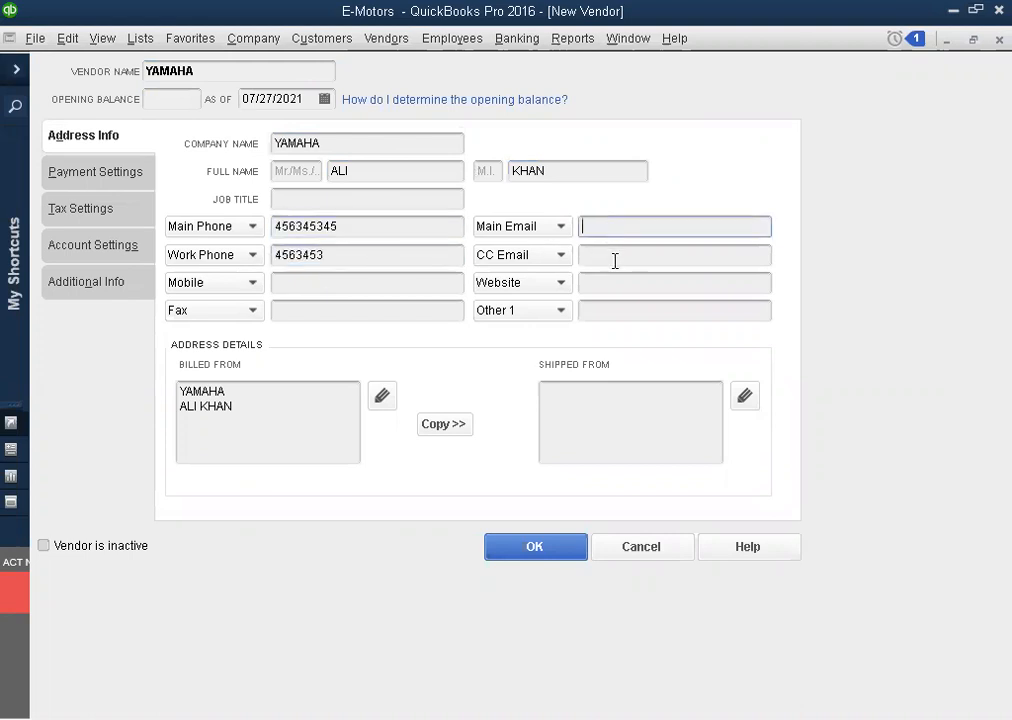
type("45634535")
left_click(614, 260)
type("456345")
key("Tab")
type("456345")
left_click(355, 283)
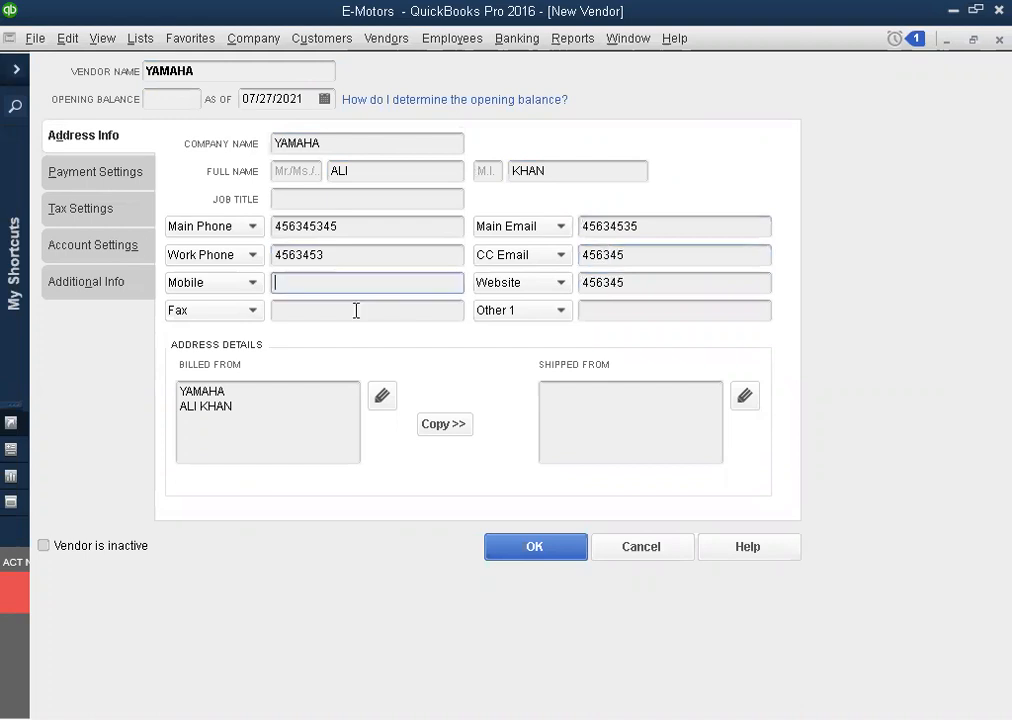
type("5")
Step: Set the vendor's payment terms to 2% 10 Net 30 and save the YAMAHA vendor record
left_click(108, 180)
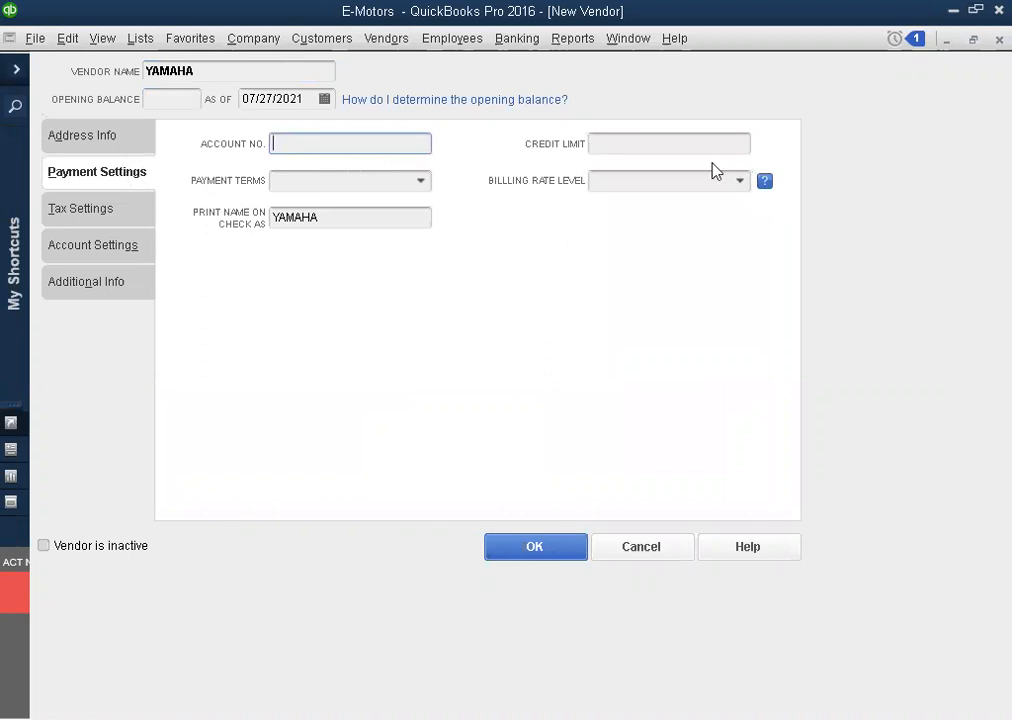
left_click(422, 183)
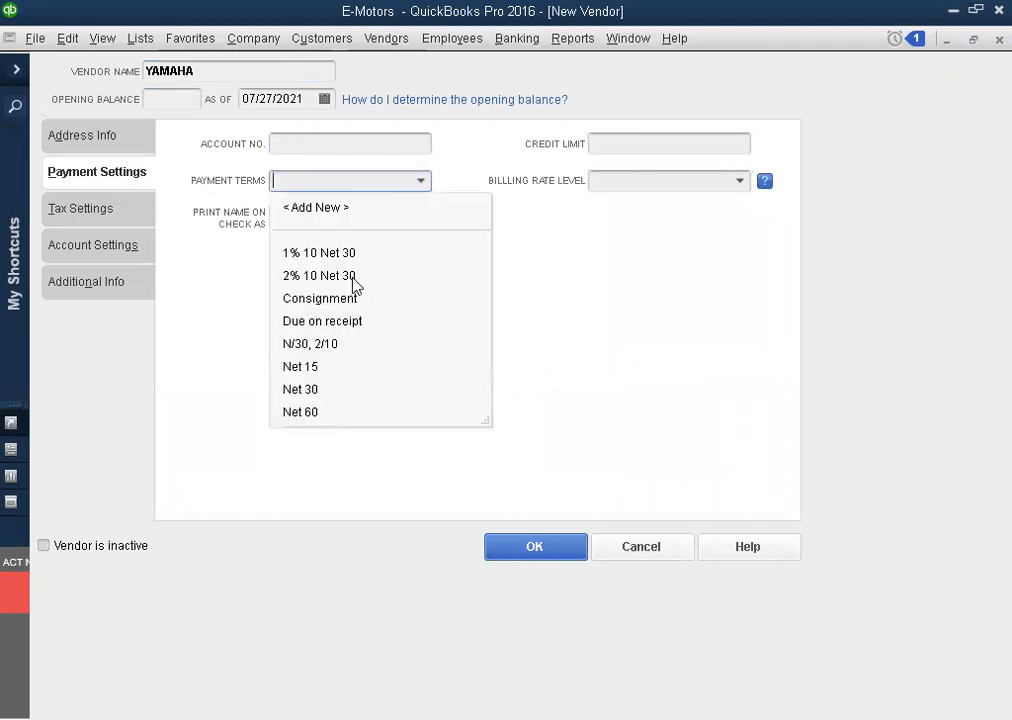
left_click(617, 148)
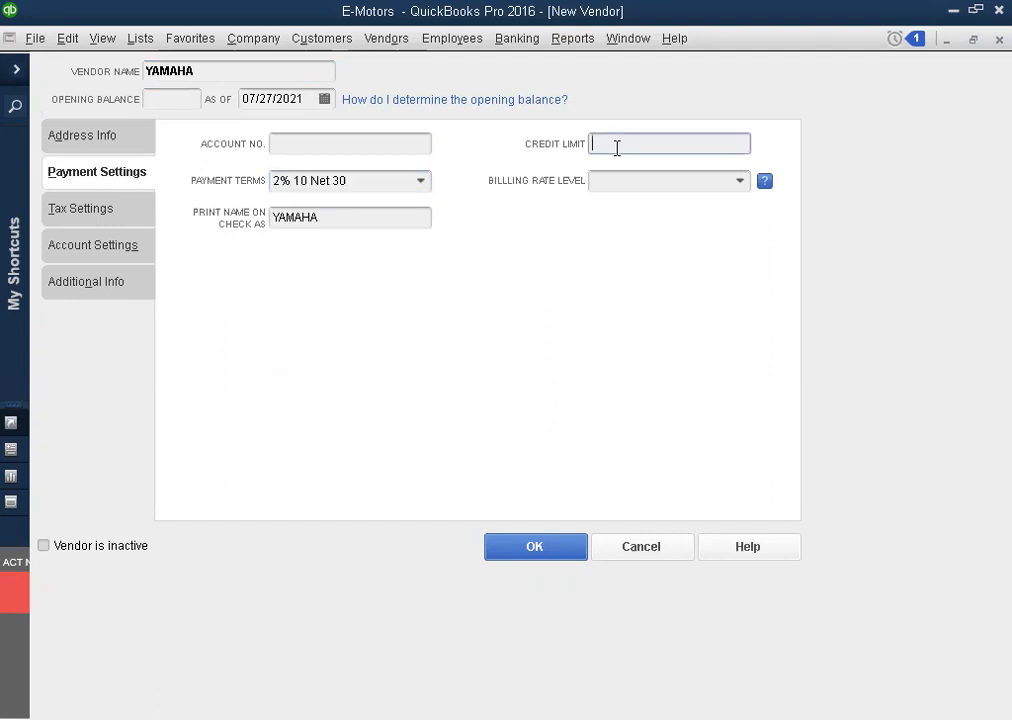
left_click(131, 214)
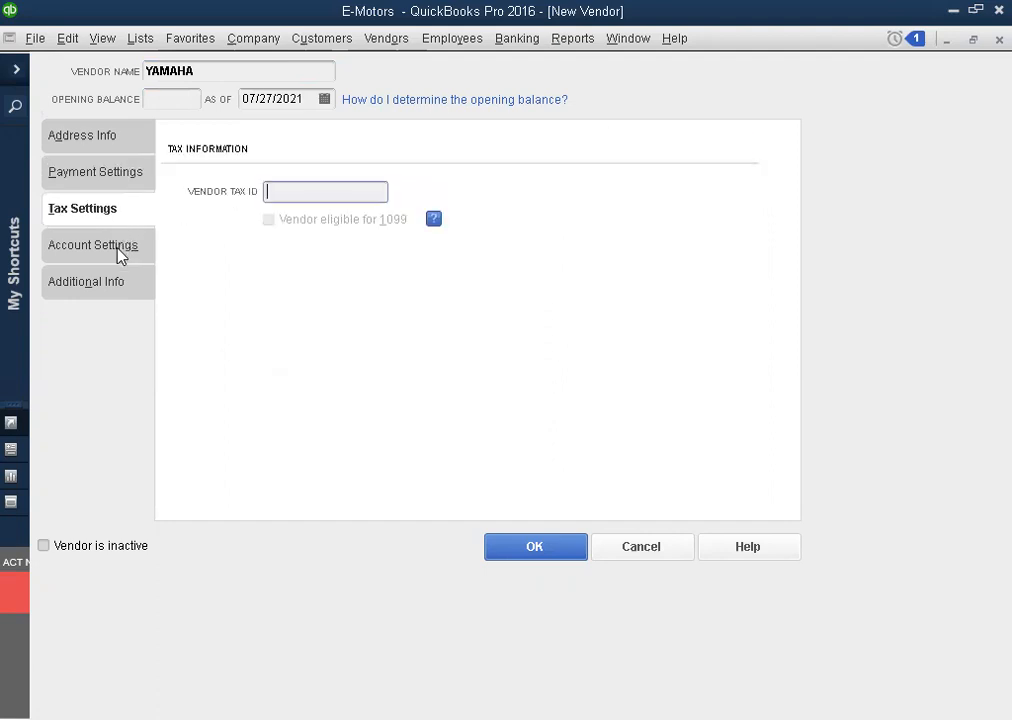
left_click(100, 247)
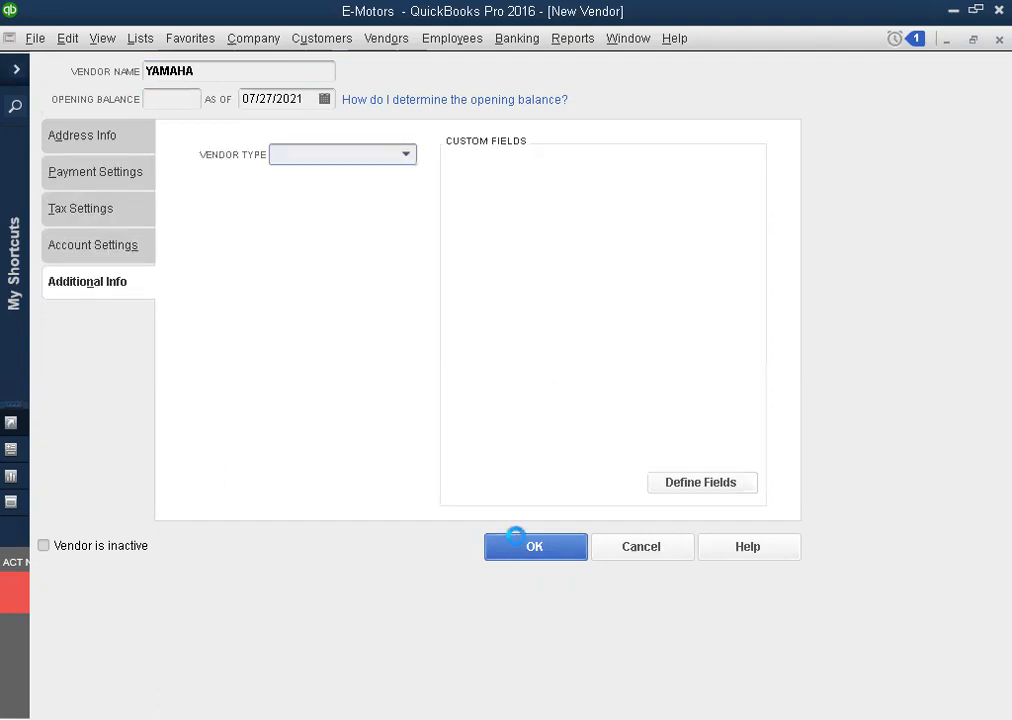
left_click(547, 545)
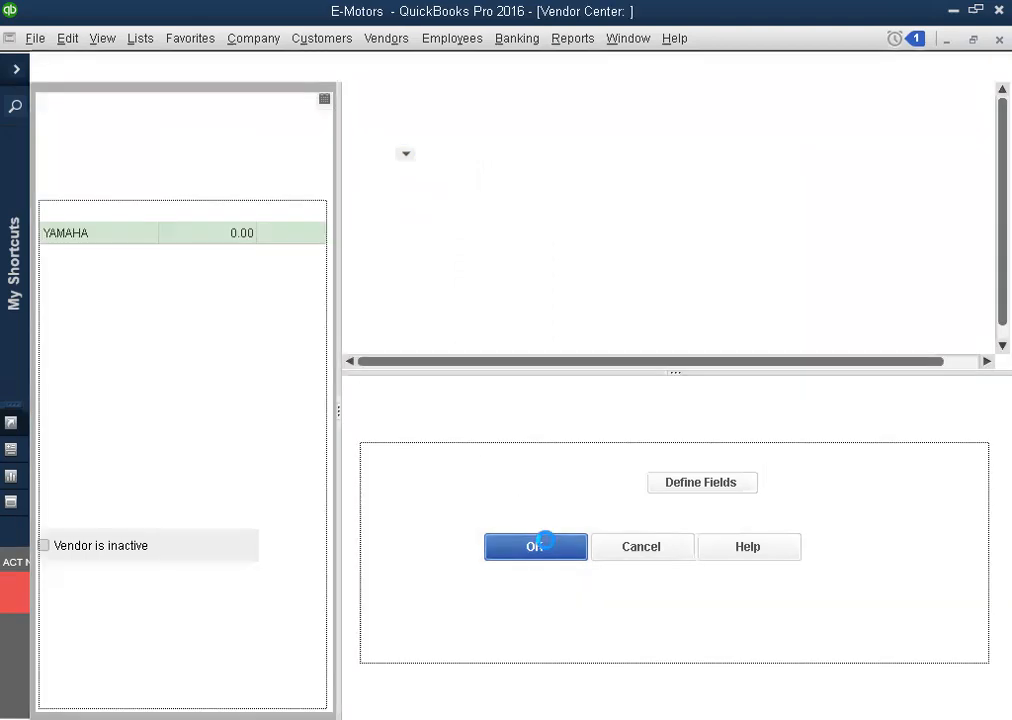
Step: Return from the vendor center to the purchase order form and choose YAMAHA as its vendor
left_click(972, 39)
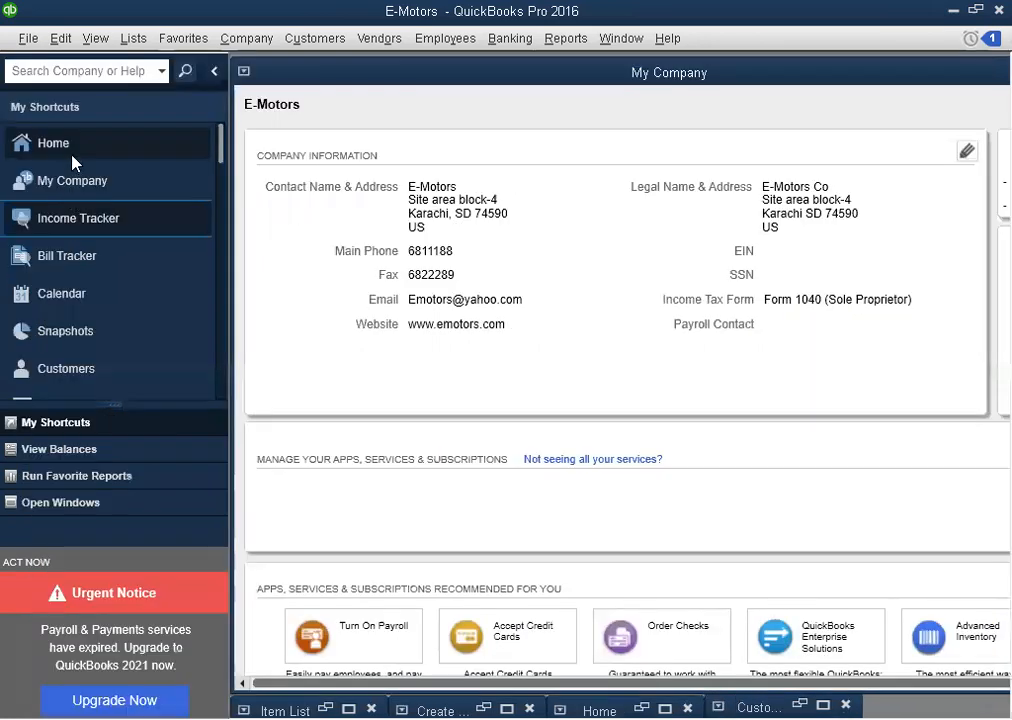
left_click(72, 156)
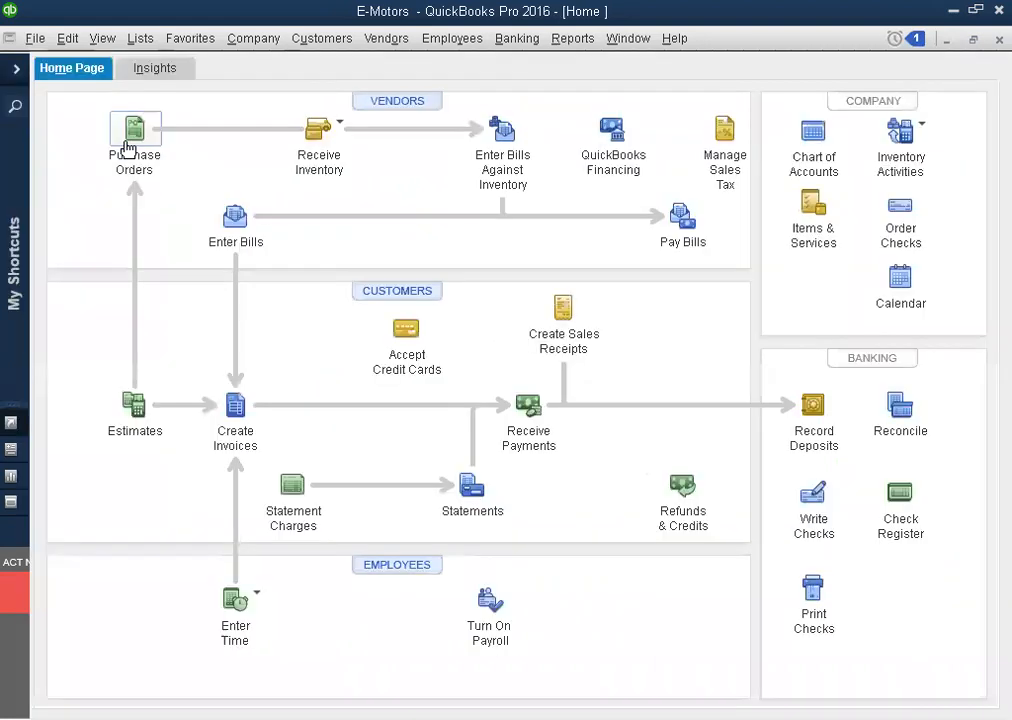
left_click(129, 142)
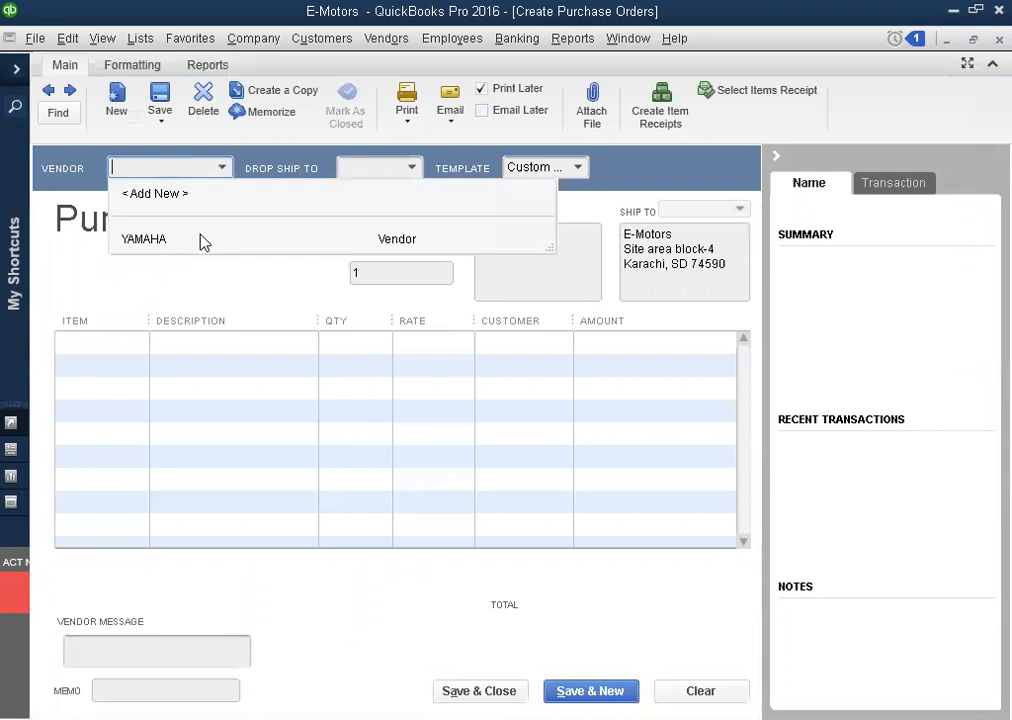
left_click(203, 246)
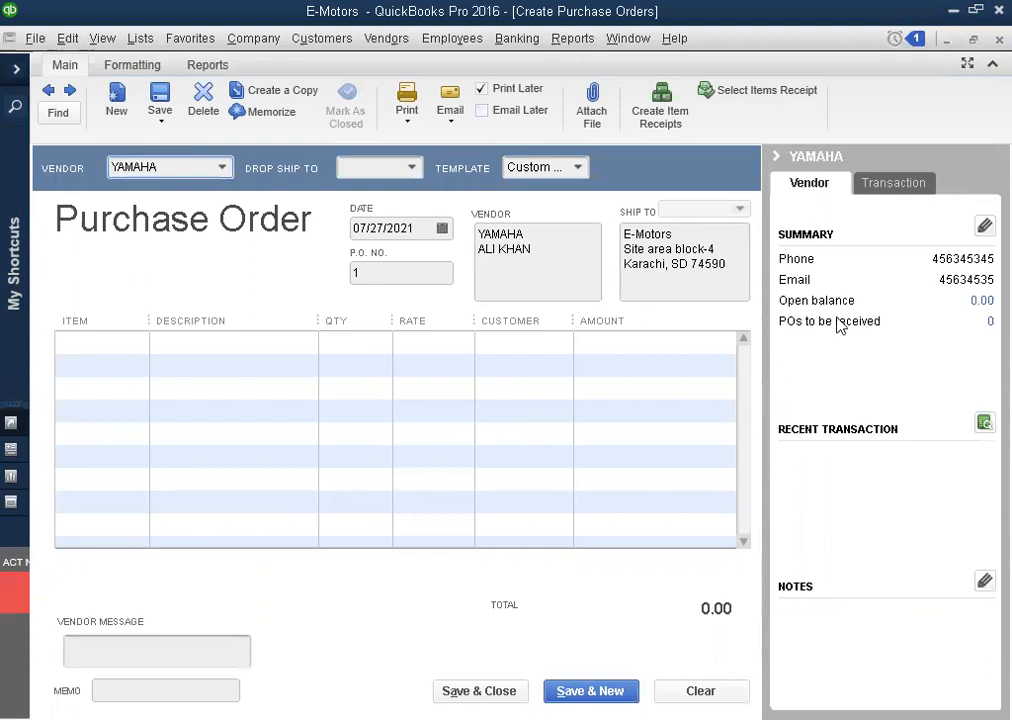
left_click(443, 230)
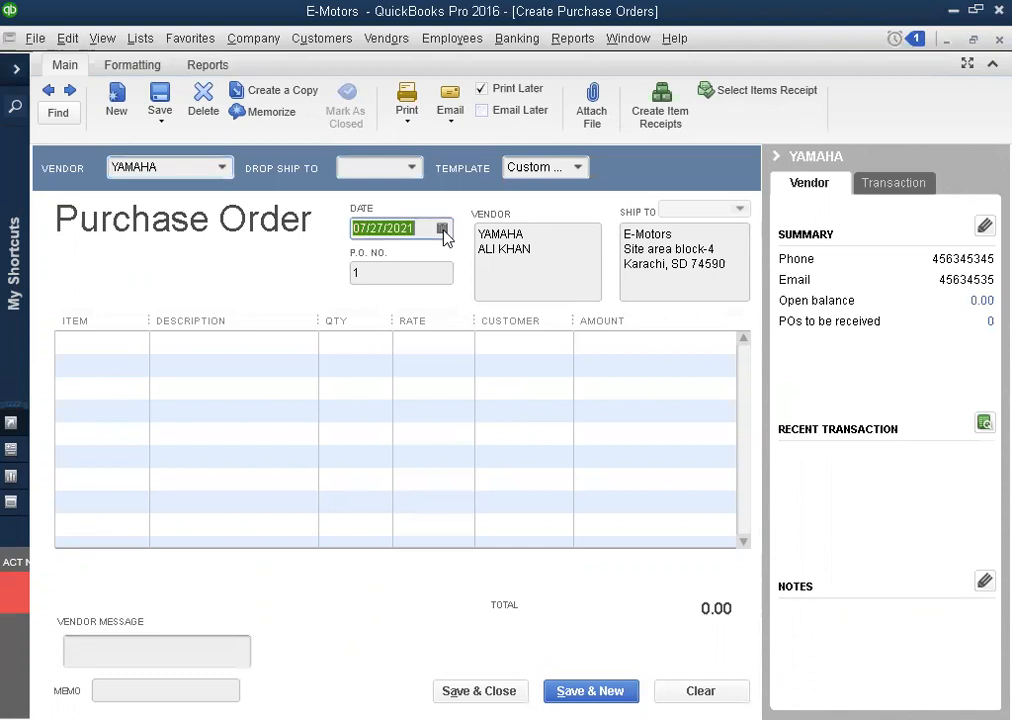
left_click(442, 229)
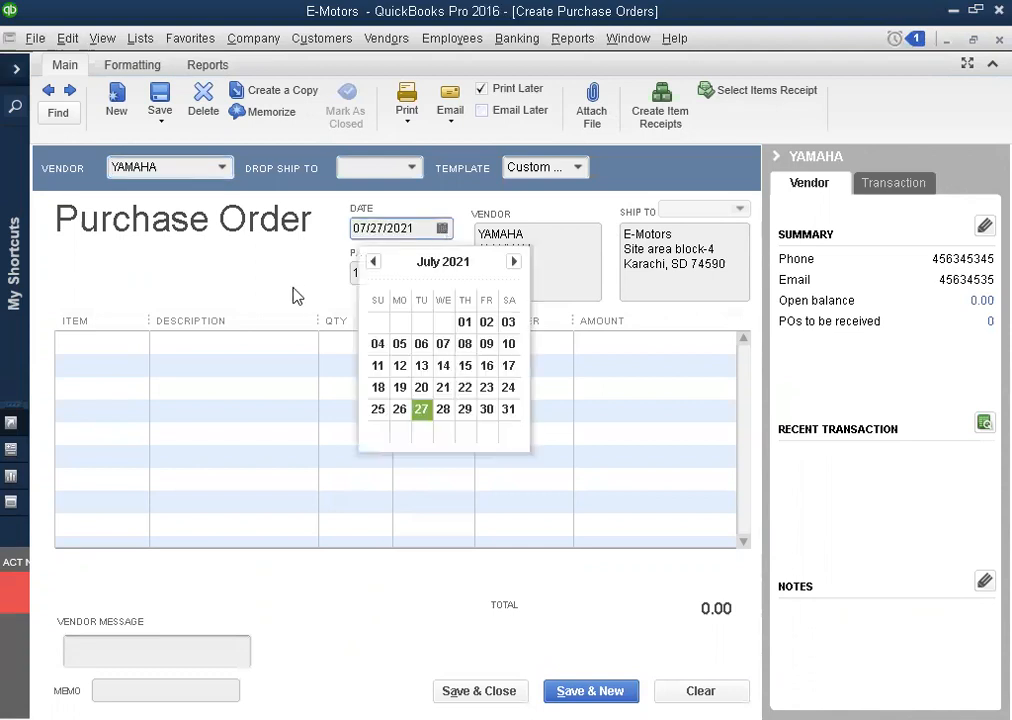
left_click(393, 274)
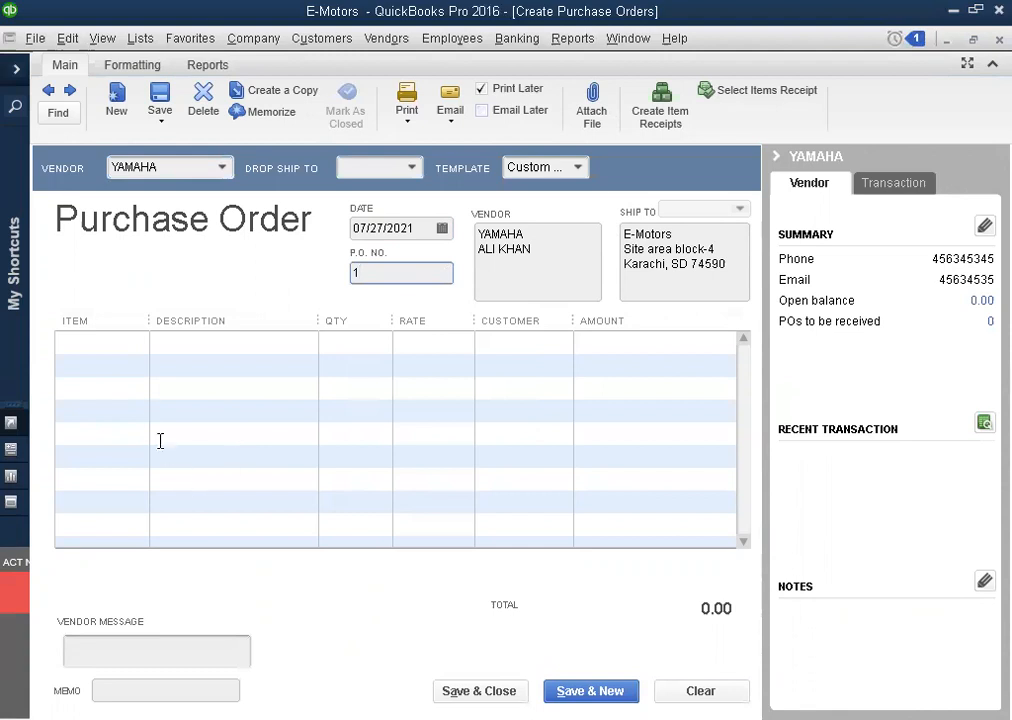
Step: Add the YAMAHA inventory part as the purchase order's first line with a quantity of 2
left_click(104, 351)
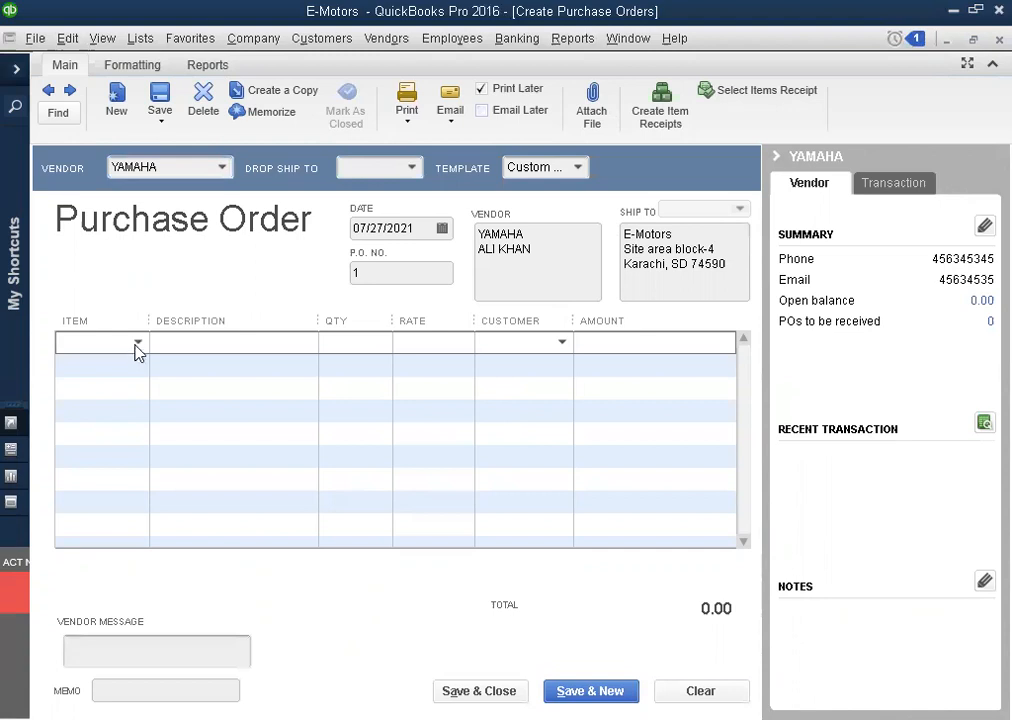
left_click(137, 343)
left_click(90, 416)
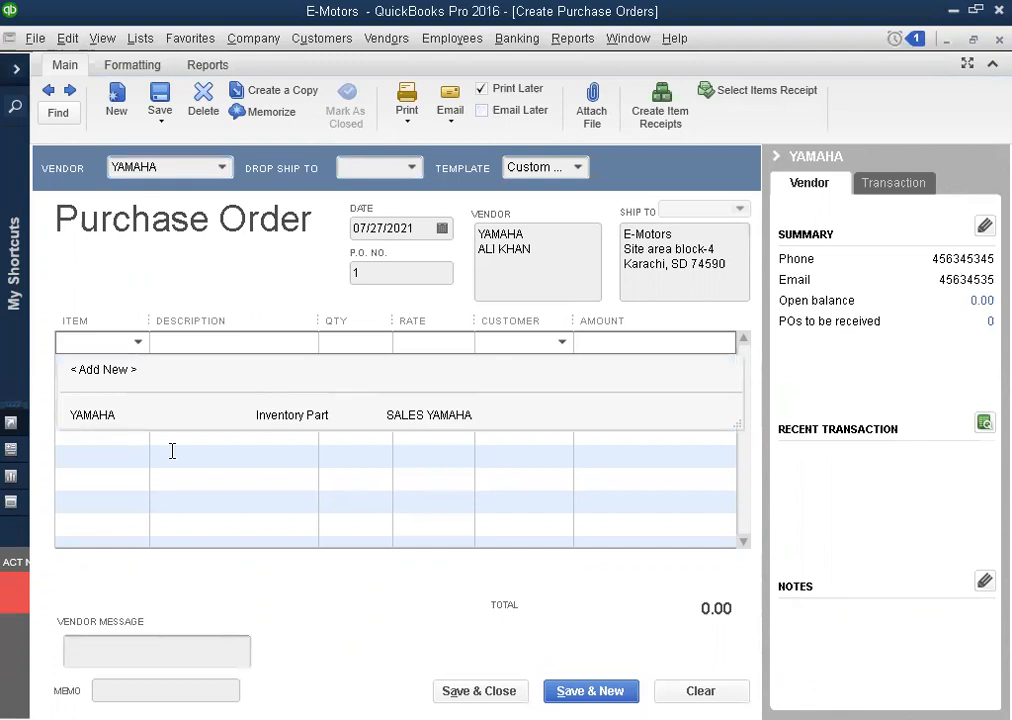
left_click(265, 347)
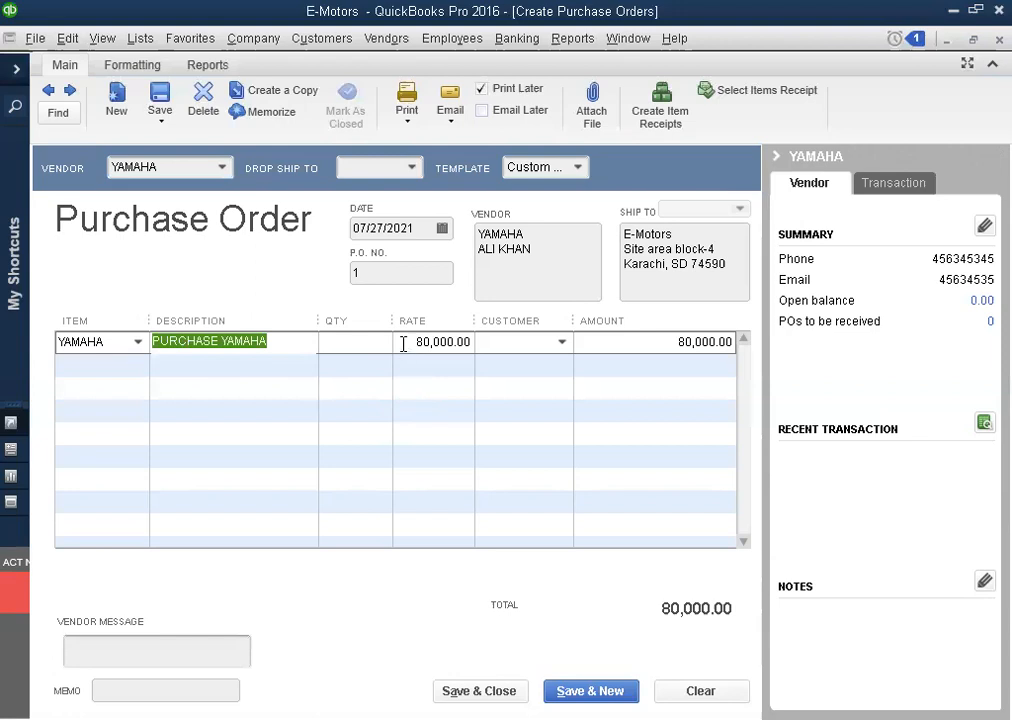
left_click(403, 344)
left_click(352, 347)
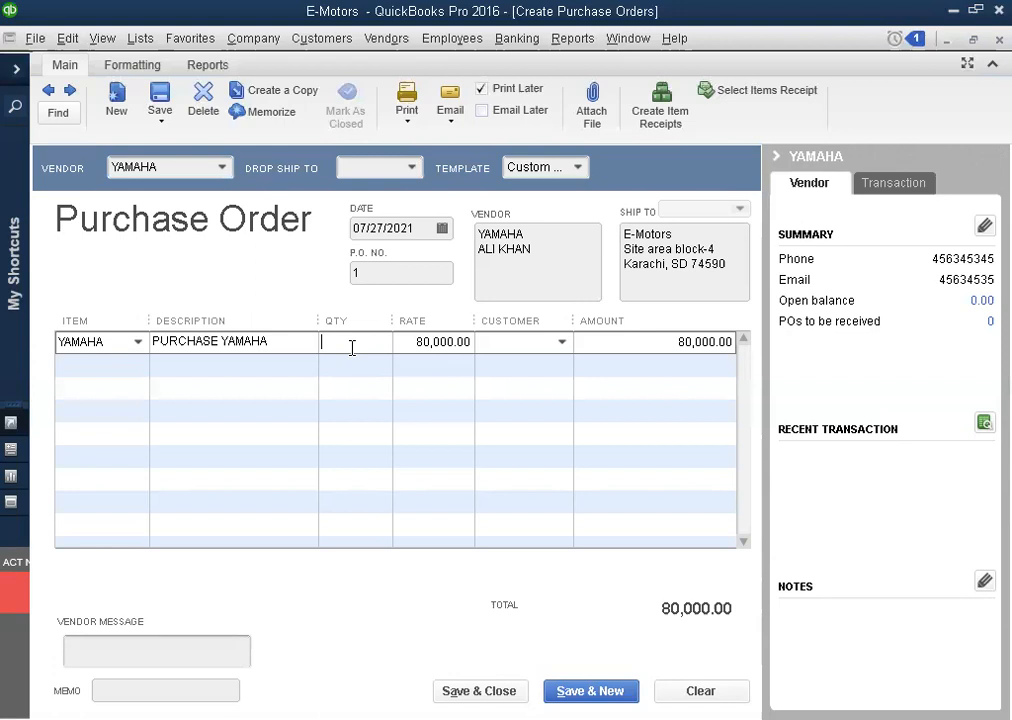
type("2")
left_click(403, 347)
left_click(630, 343)
Step: Enter FDSHAS as the vendor message, then save and close the purchase order
left_click(130, 656)
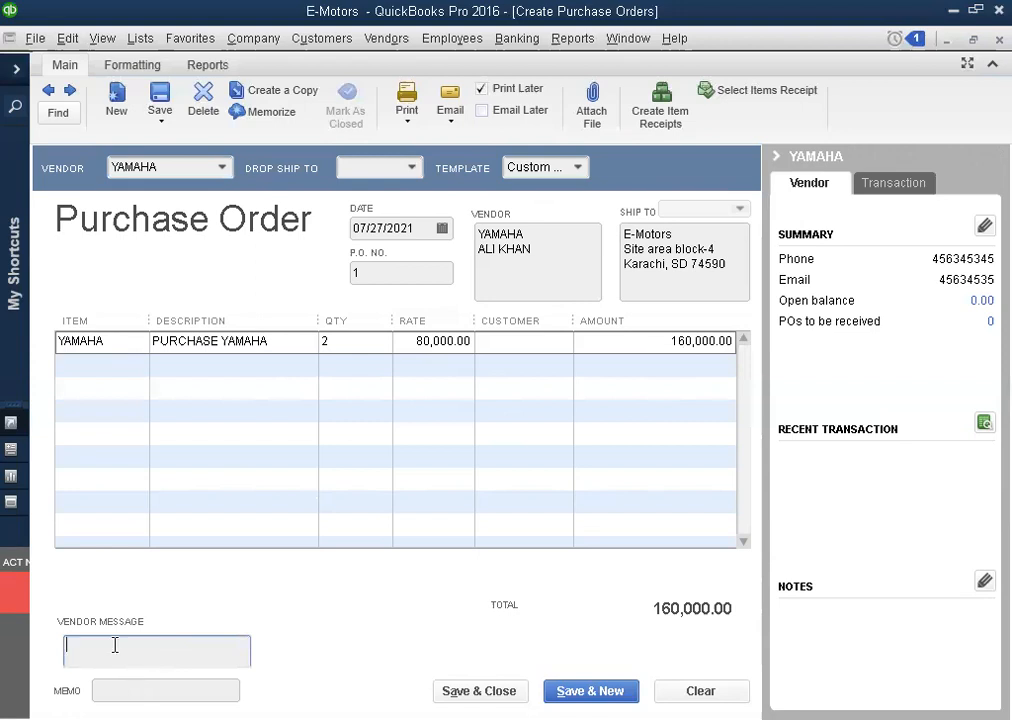
type("FDSHAS")
key("Tab")
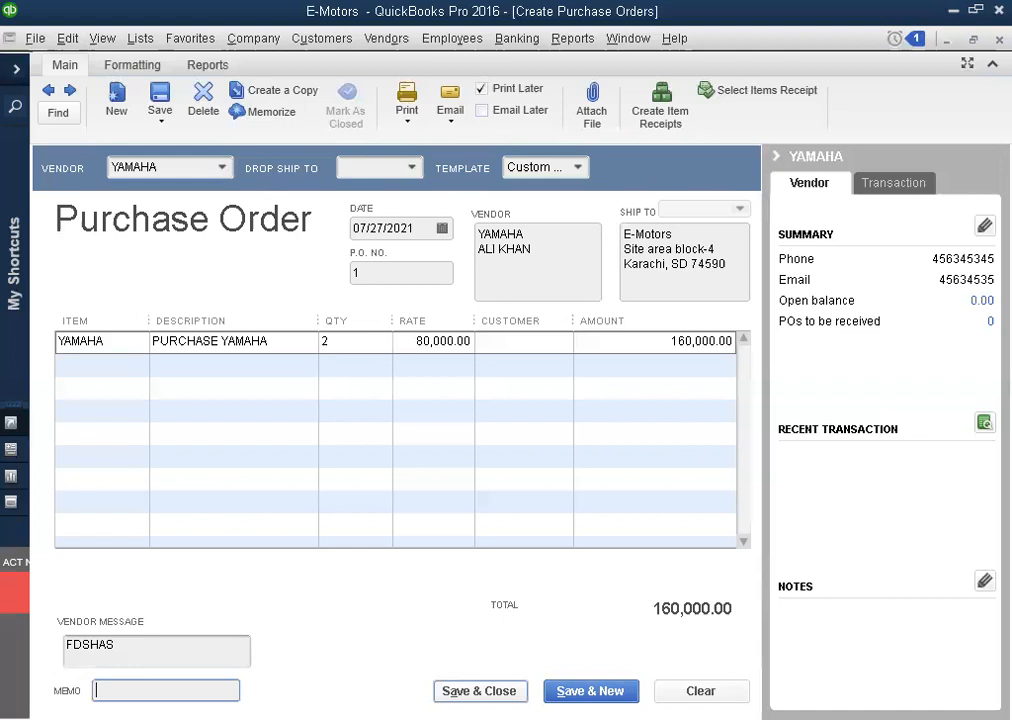
left_click(488, 691)
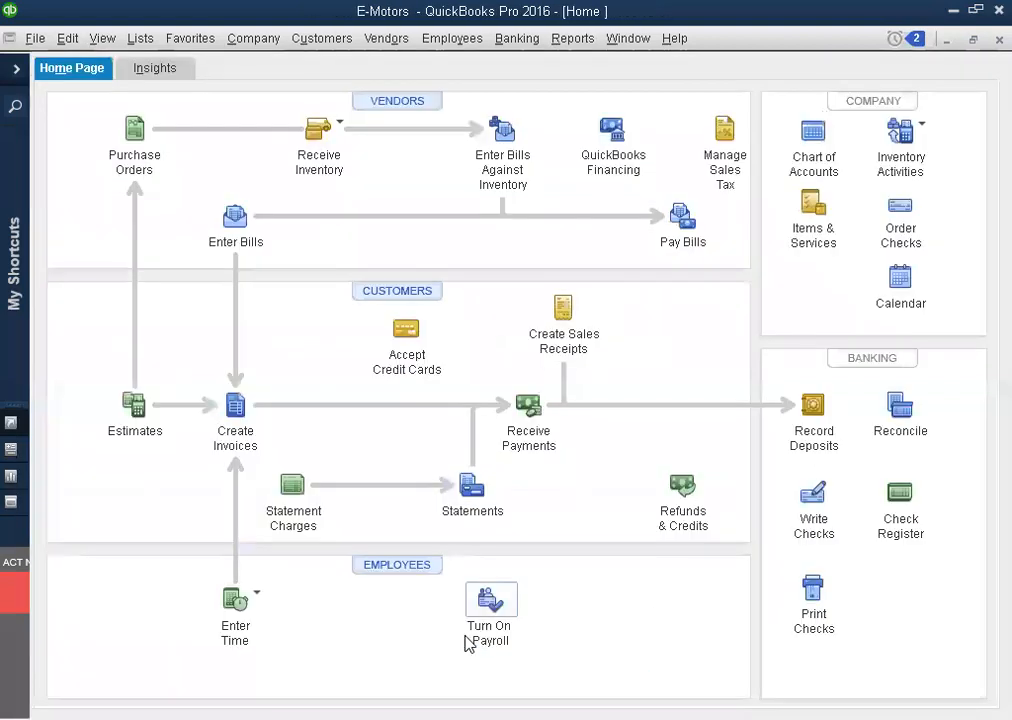
Step: Start receiving inventory with a bill and choose YAMAHA as the bill's vendor
left_click(340, 130)
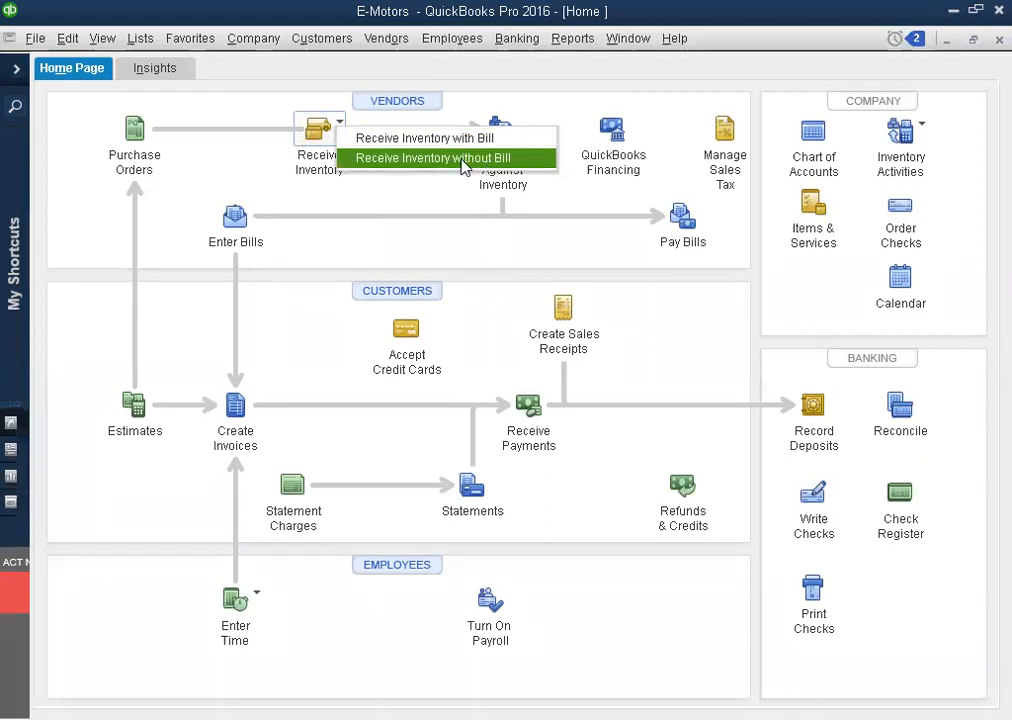
left_click(408, 143)
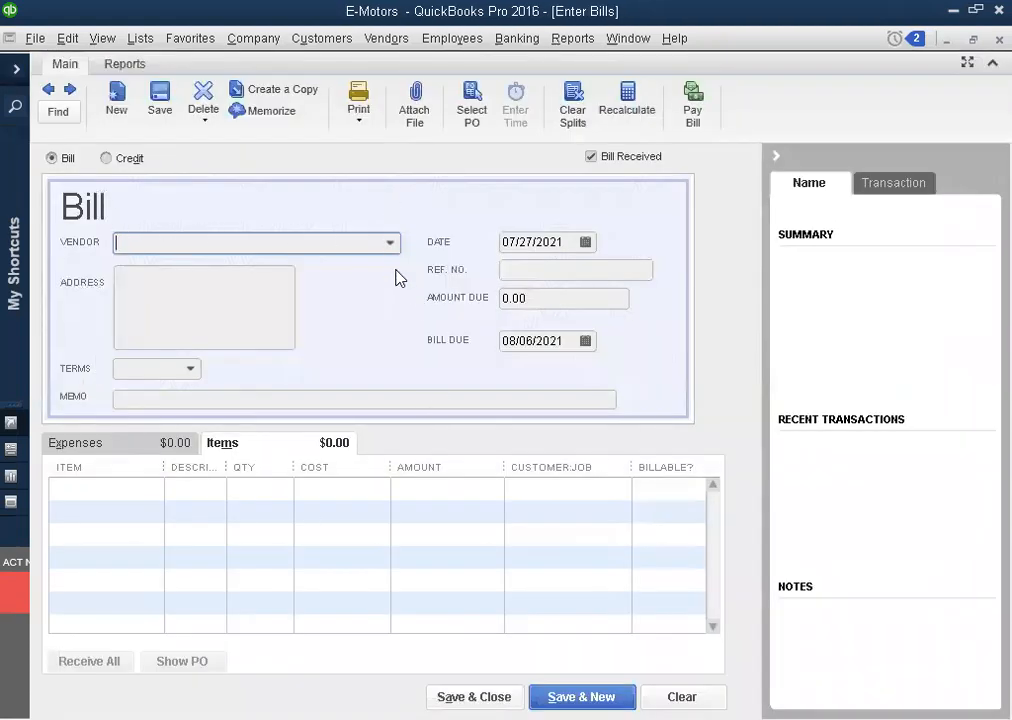
left_click(390, 244)
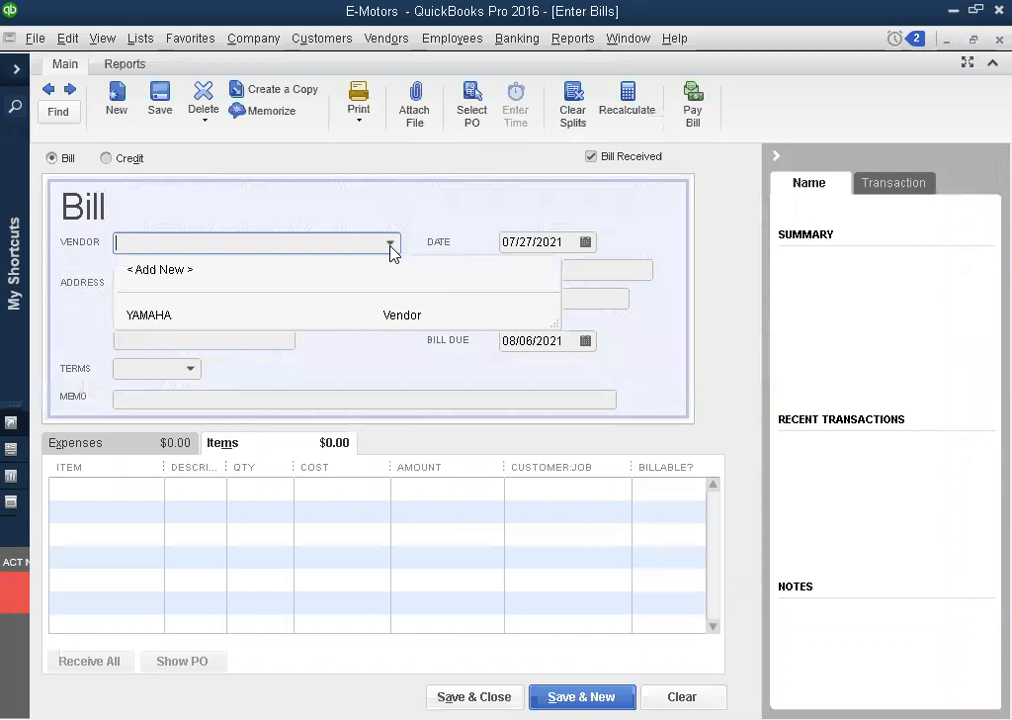
left_click(236, 316)
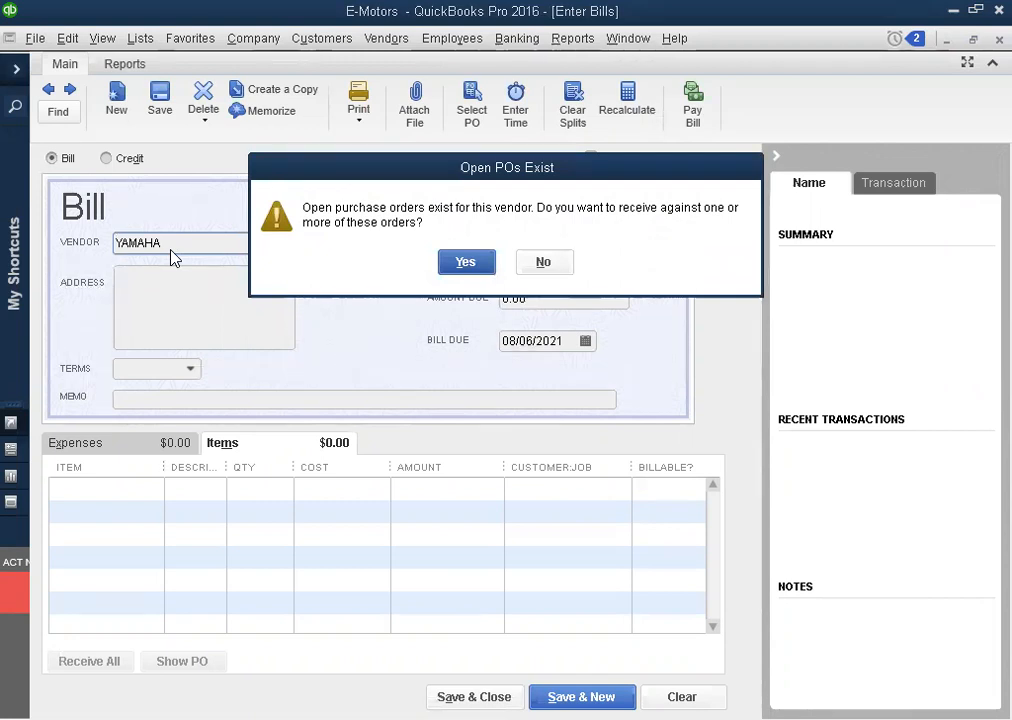
Step: Receive the bill against YAMAHA's open purchase order dated 07/27/2021
left_click(465, 263)
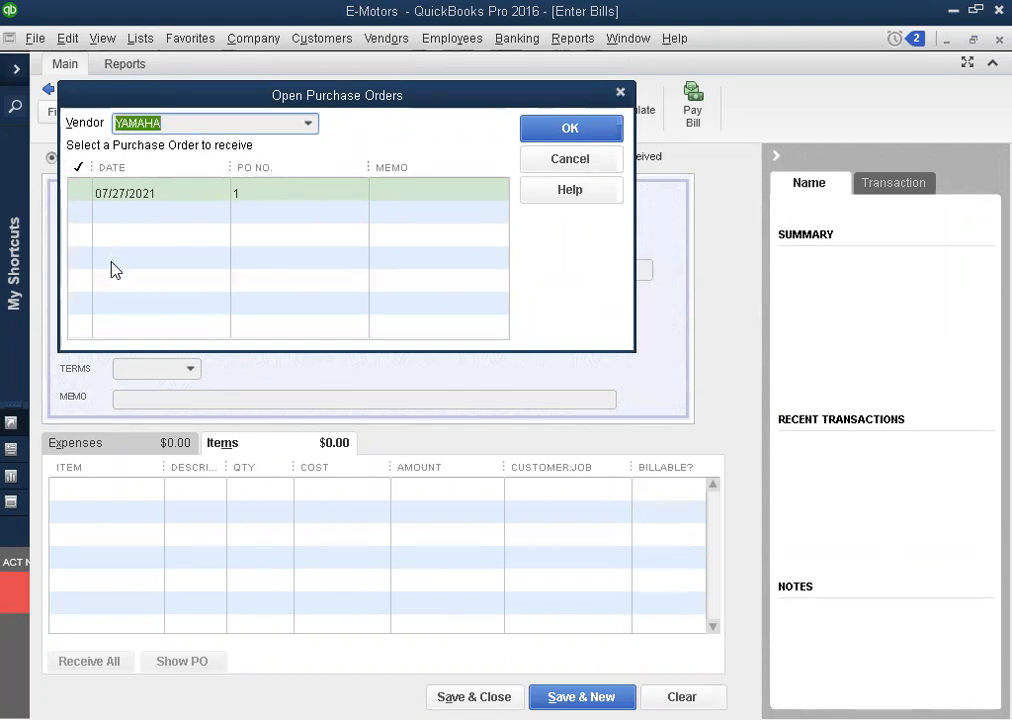
left_click(83, 195)
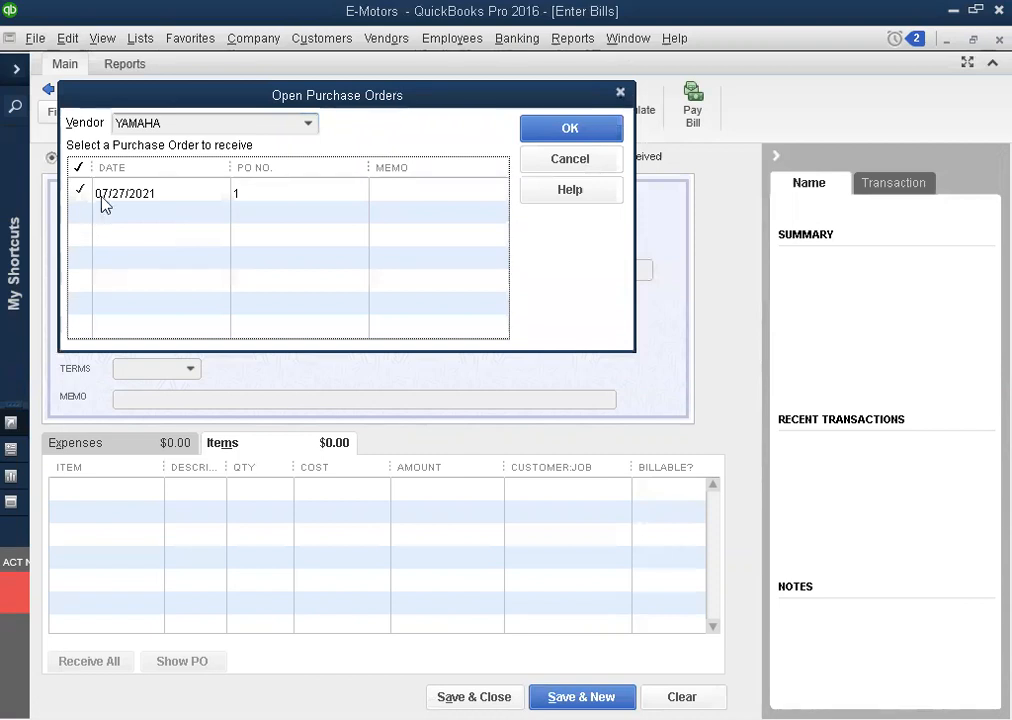
left_click(71, 197)
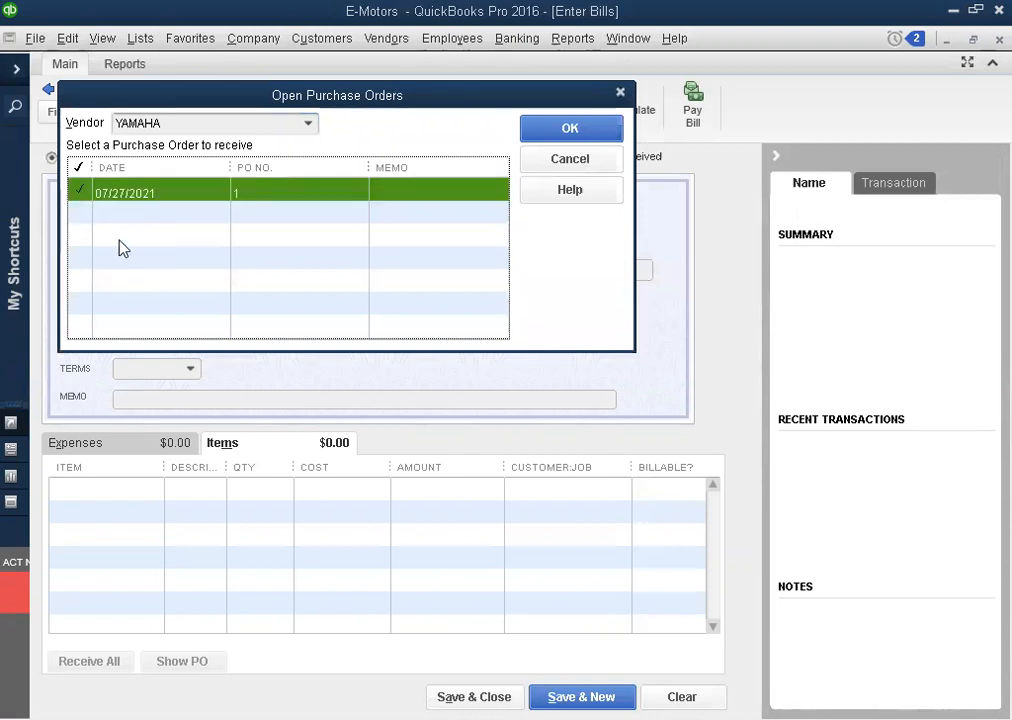
left_click(532, 134)
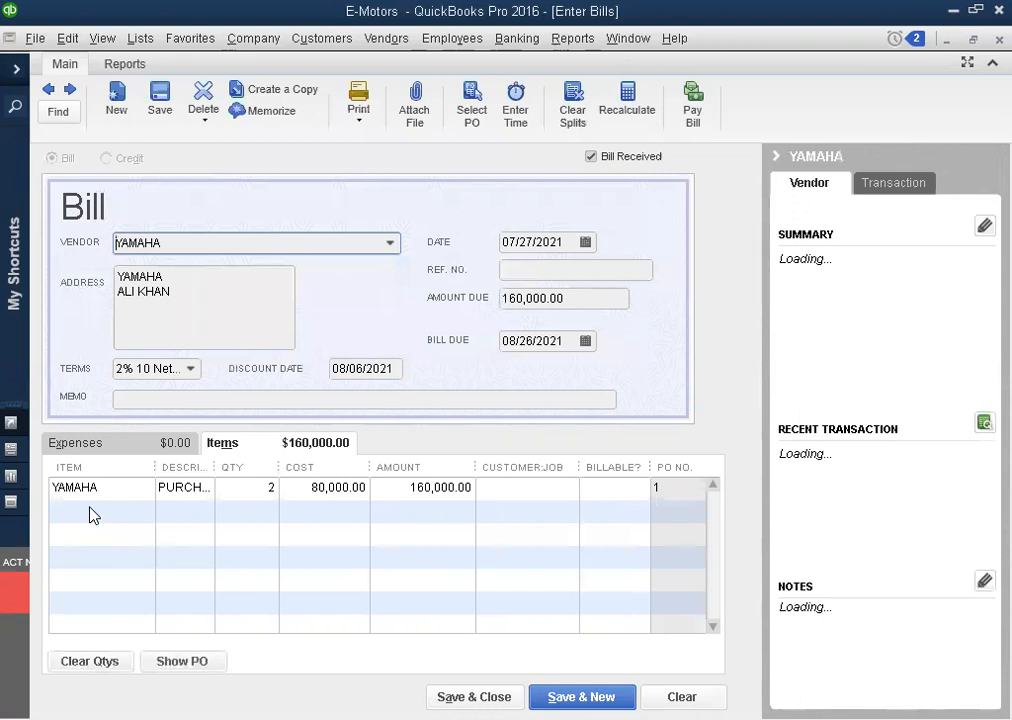
Step: Set the bill's reference number to 1, then save and close the bill
left_click(235, 494)
left_click(314, 492)
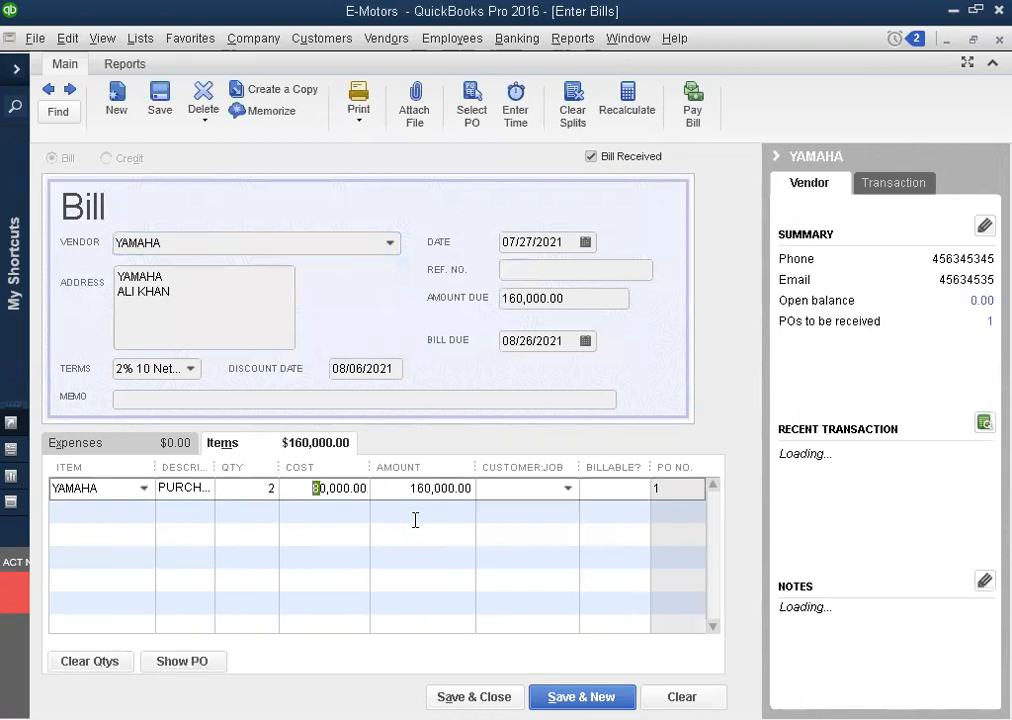
left_click(406, 490)
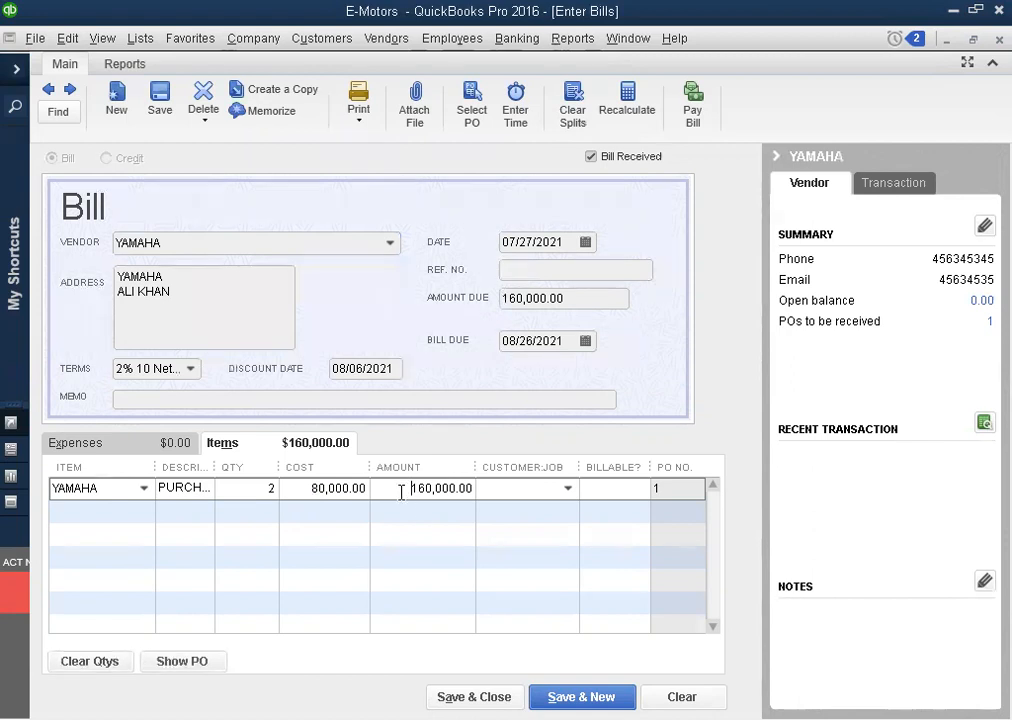
left_click(533, 270)
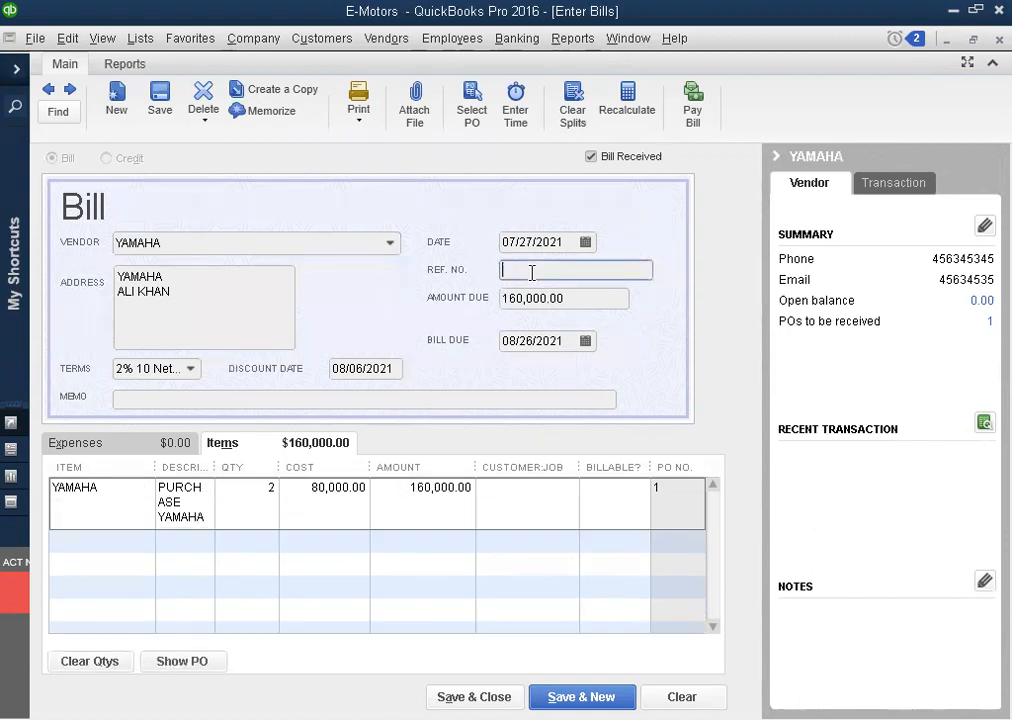
type("1")
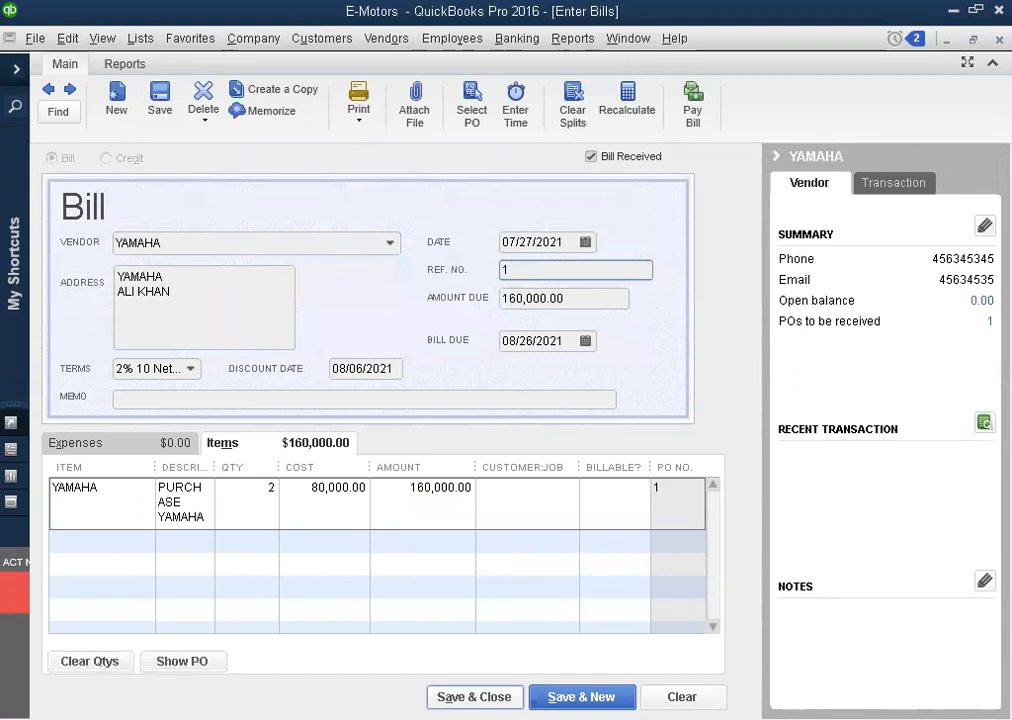
left_click(474, 697)
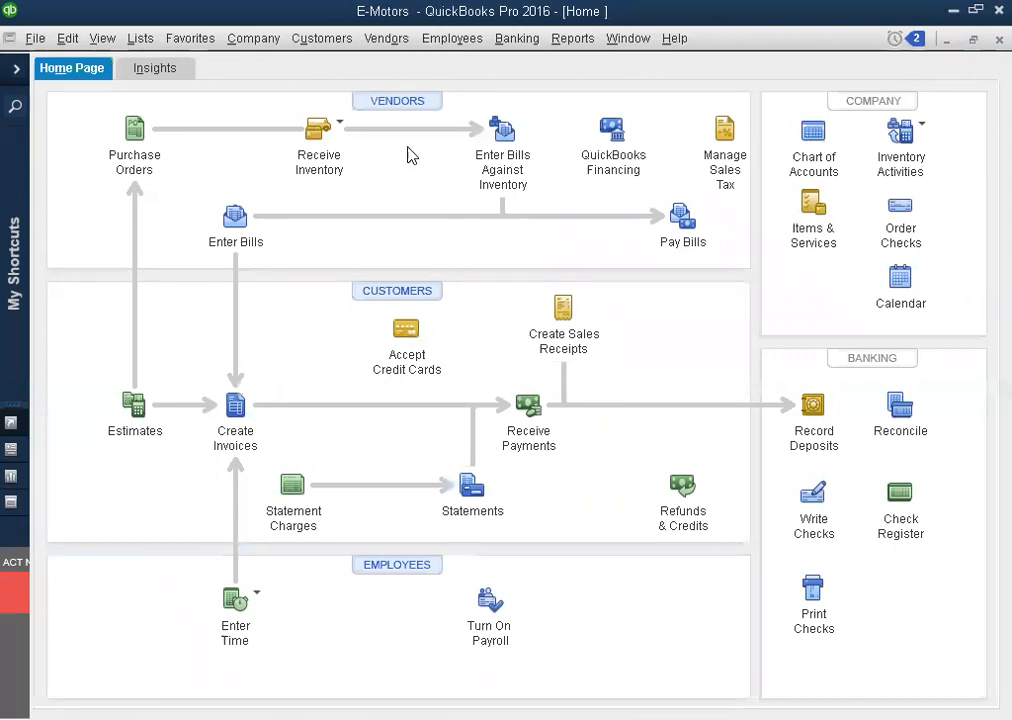
Step: Examine YAMAHA's balance and its purchase order and bill transactions in the vendor center, then return to the home page
left_click(395, 103)
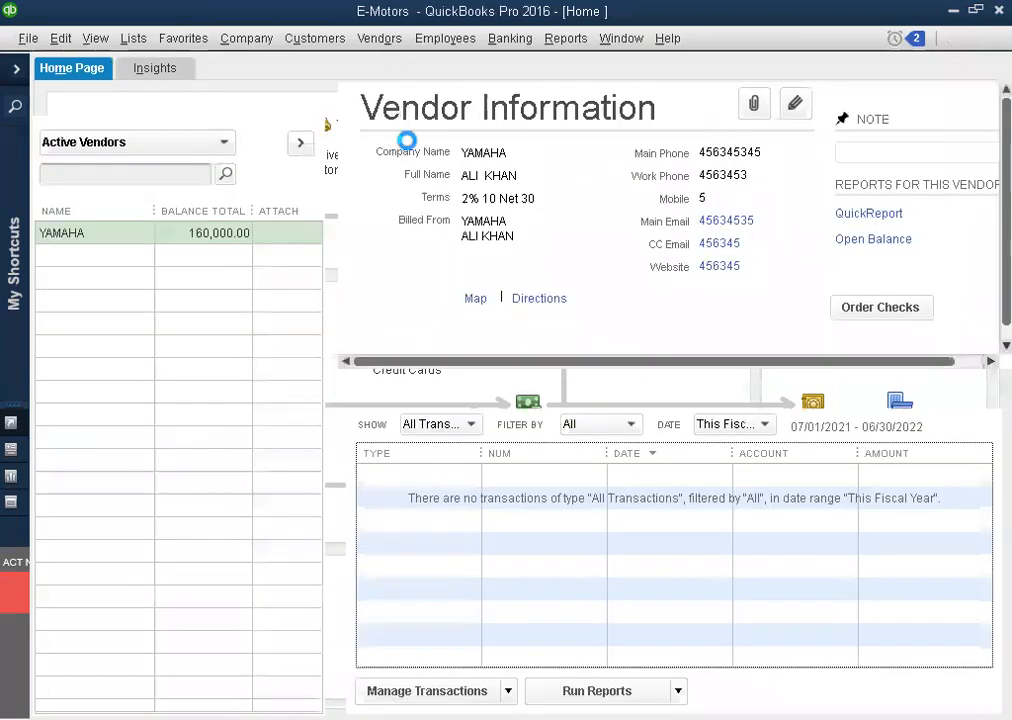
left_click(108, 235)
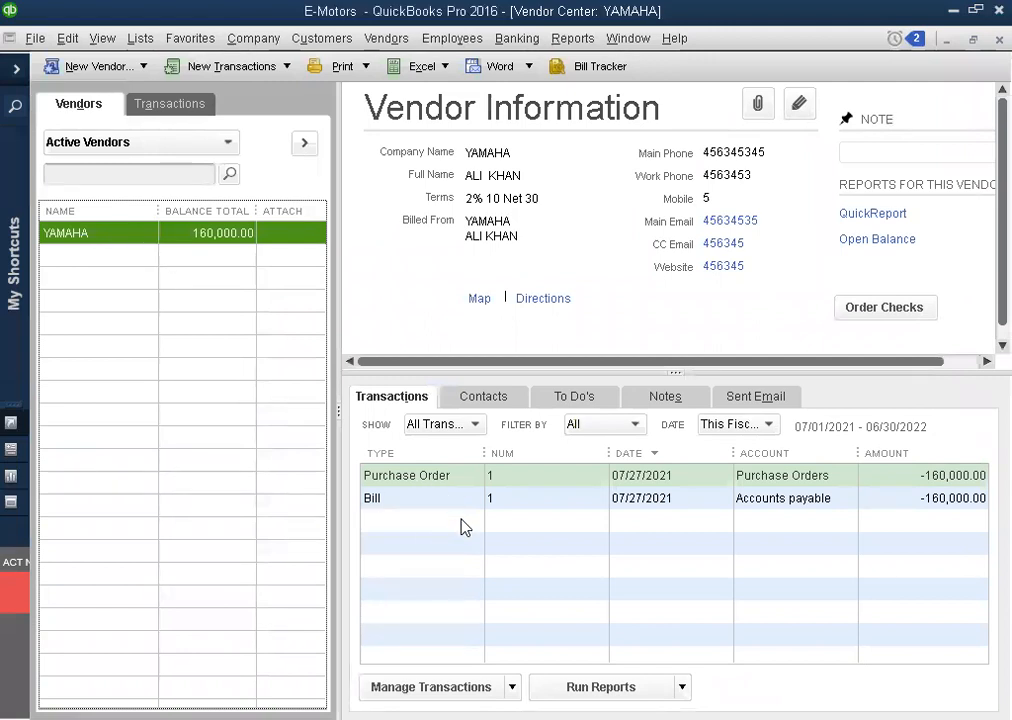
left_click(460, 477)
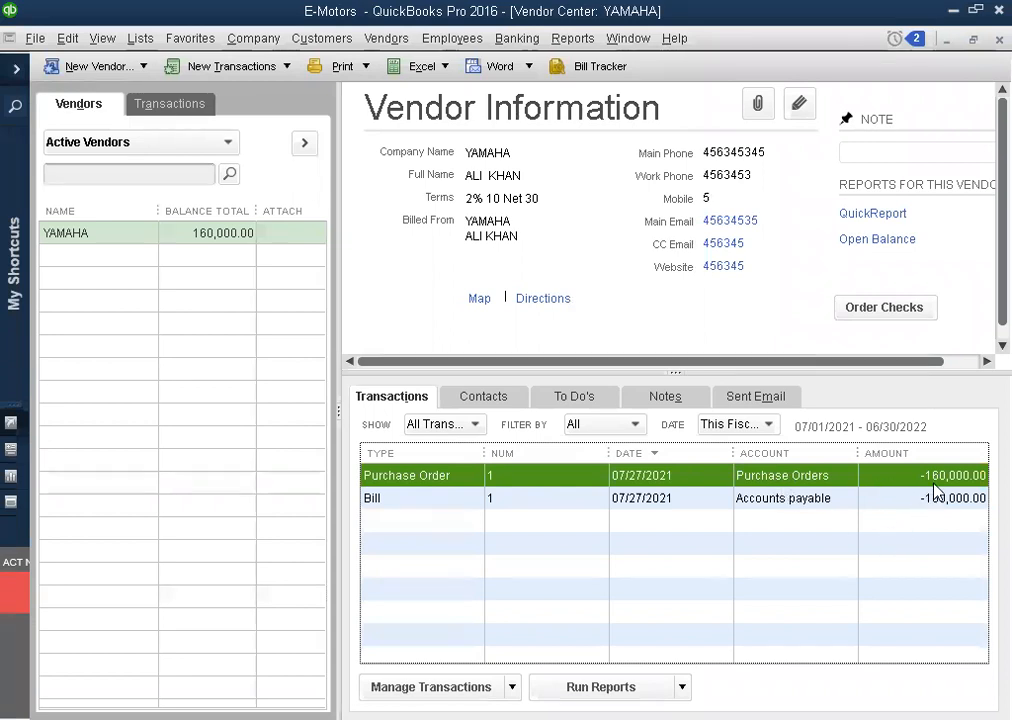
left_click(390, 500)
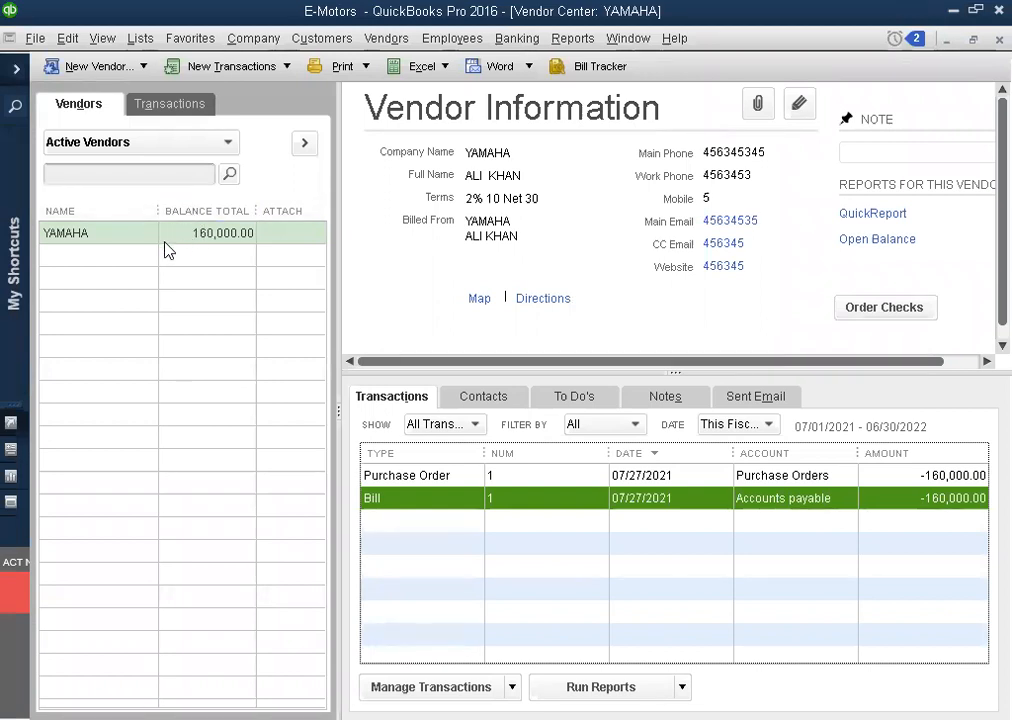
left_click(972, 42)
key("Escape")
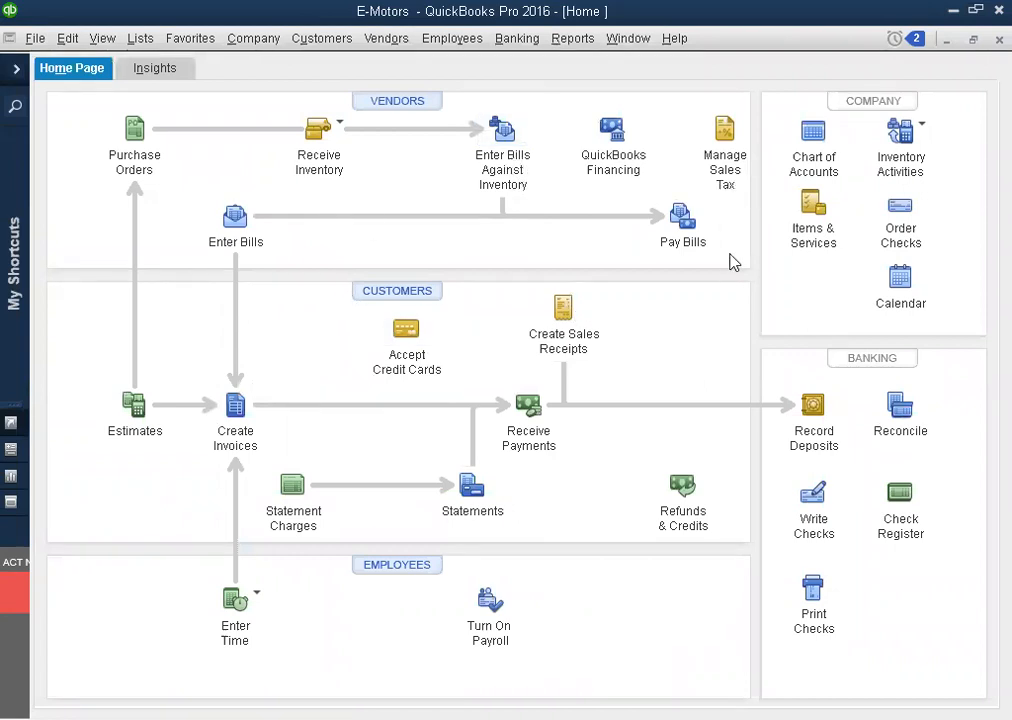
Step: Open the bill payment form and mark the YAMAHA bill for payment, keeping Hbl as the payment account
left_click(689, 238)
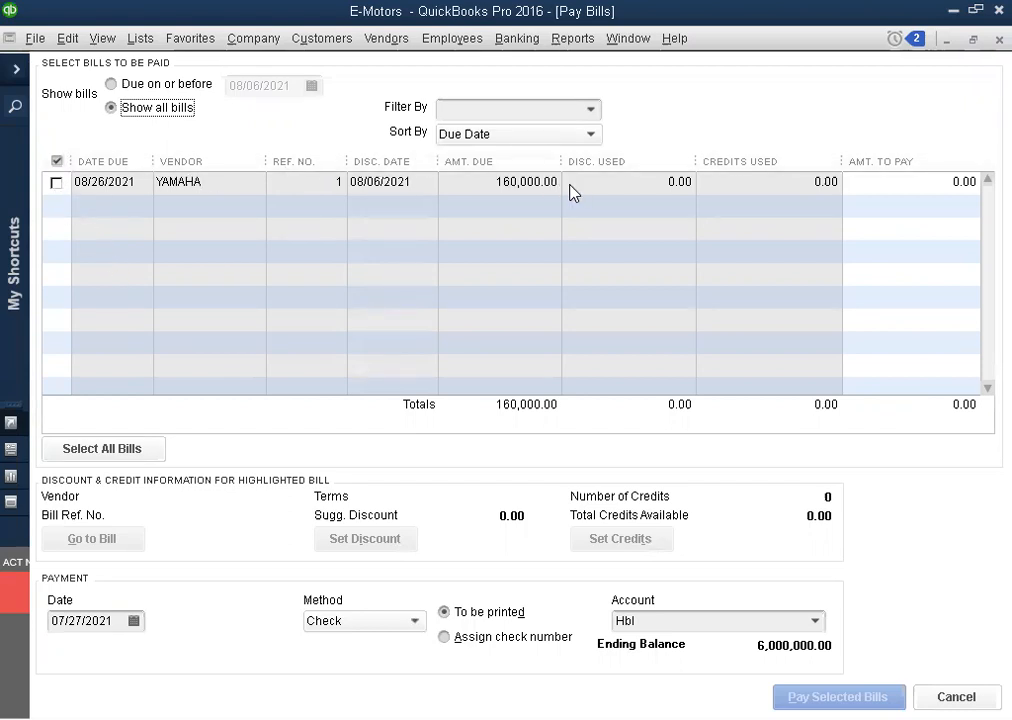
left_click(56, 183)
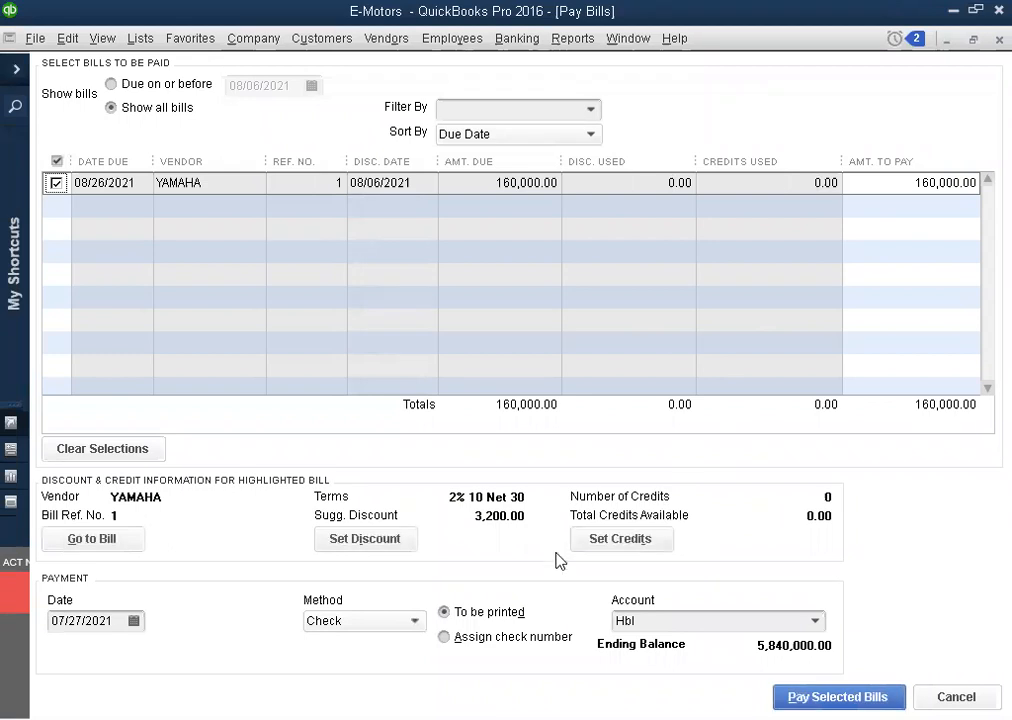
left_click(817, 622)
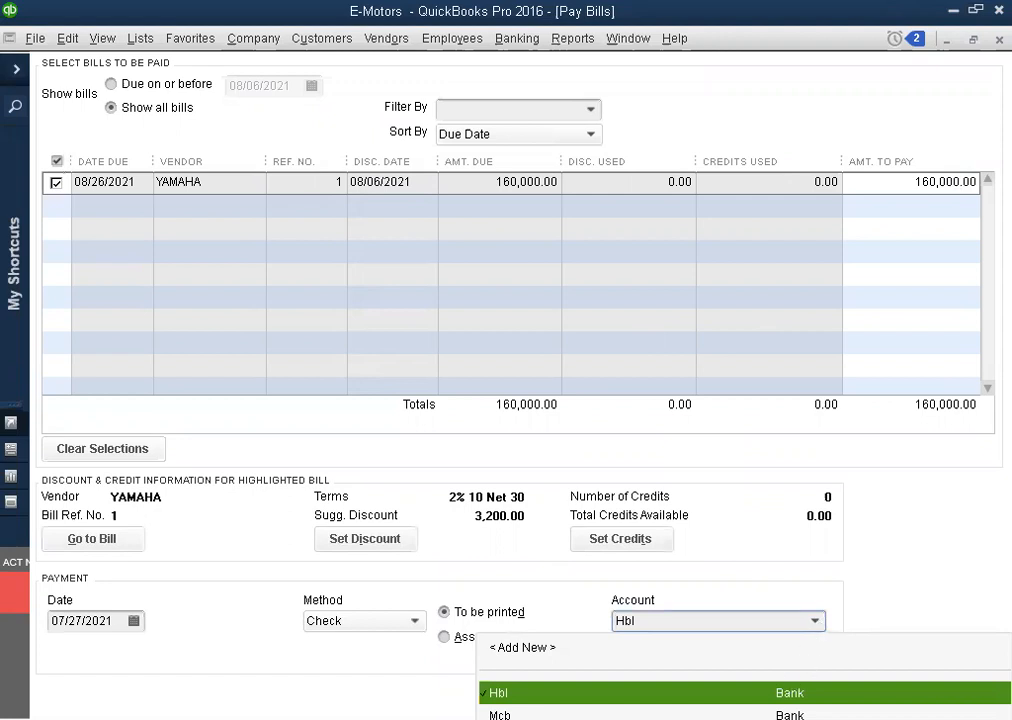
left_click(817, 622)
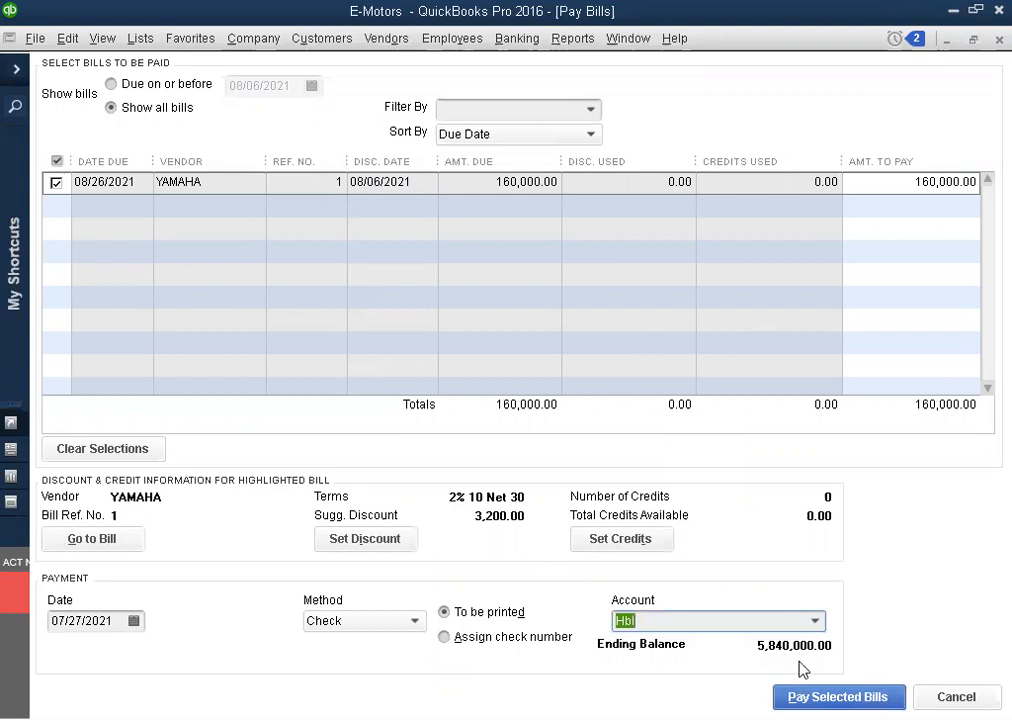
Step: Set the bill payment date to 07/27/2021, keeping Check as the payment method
left_click(409, 622)
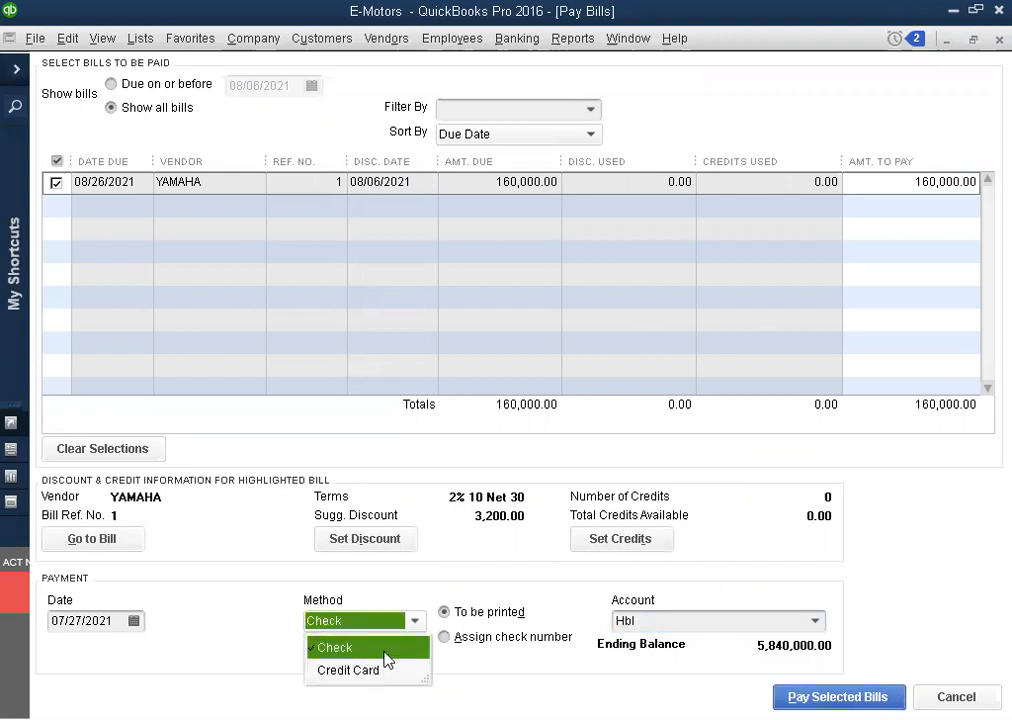
left_click(136, 622)
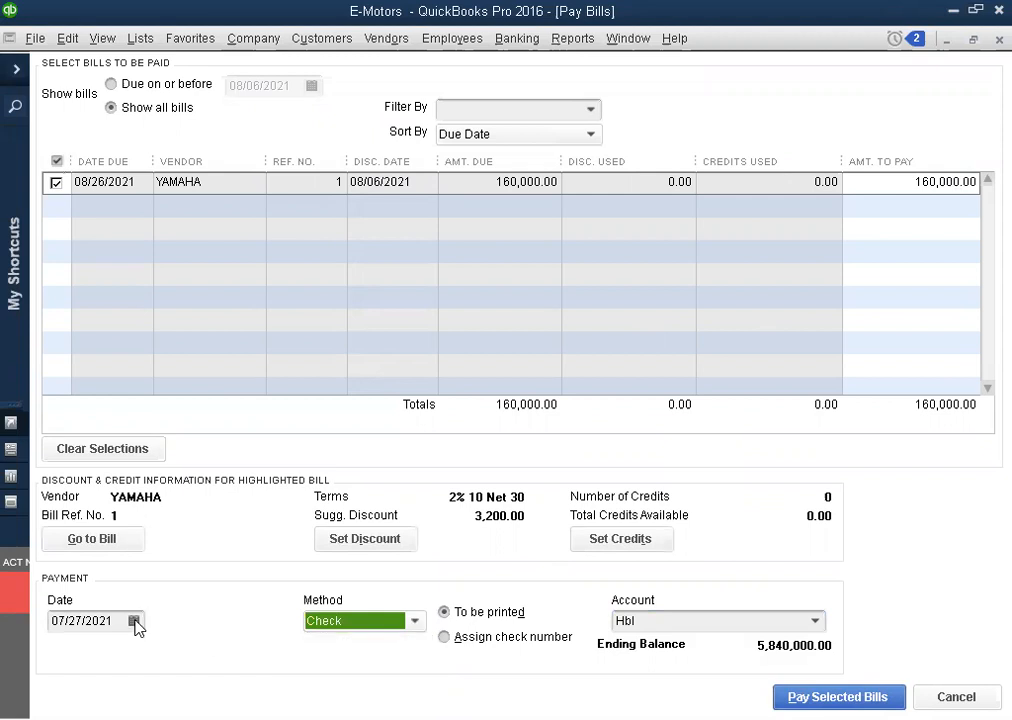
left_click(134, 621)
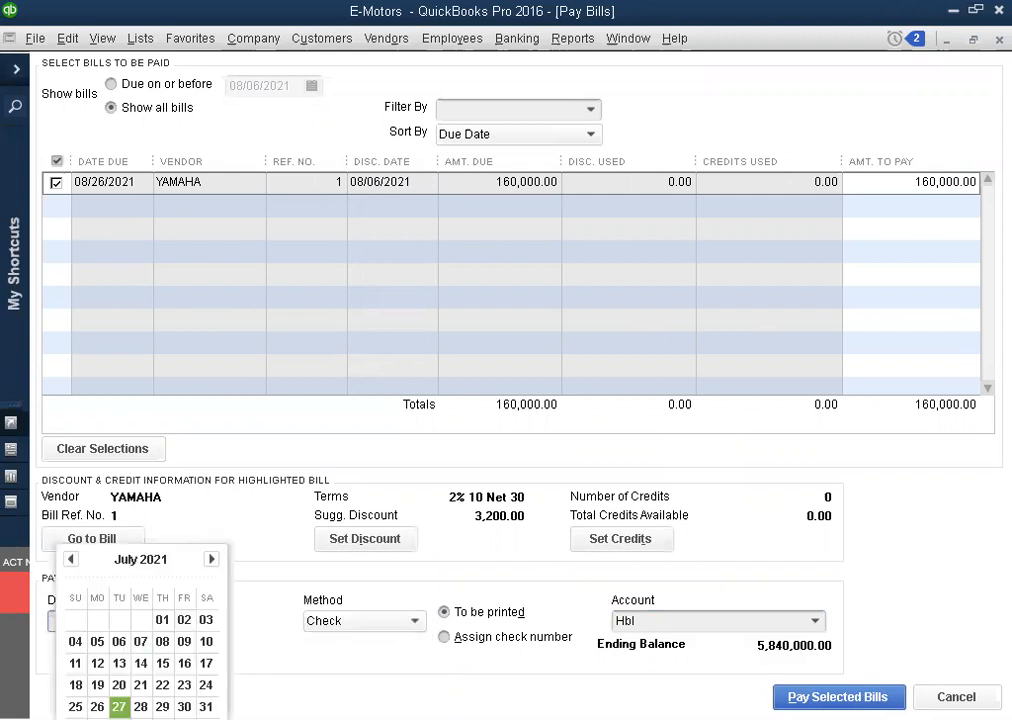
left_click(119, 706)
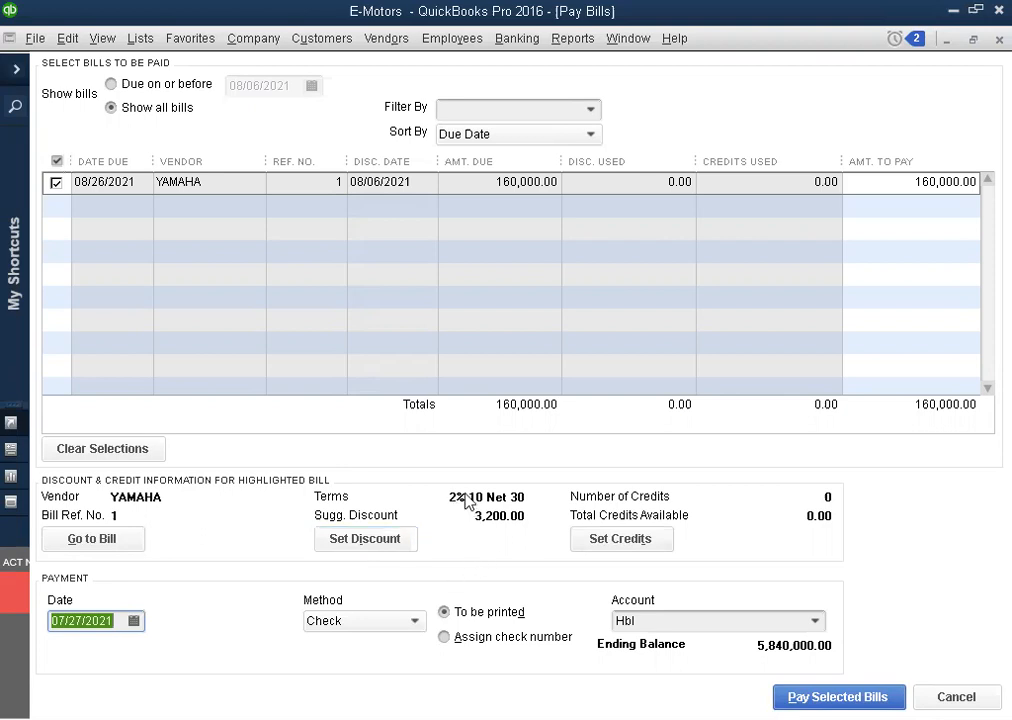
Step: Apply the suggested 3,200.00 discount to the YAMAHA bill using the Purchase discount account, then pay the bill and close the payment summary
left_click(373, 545)
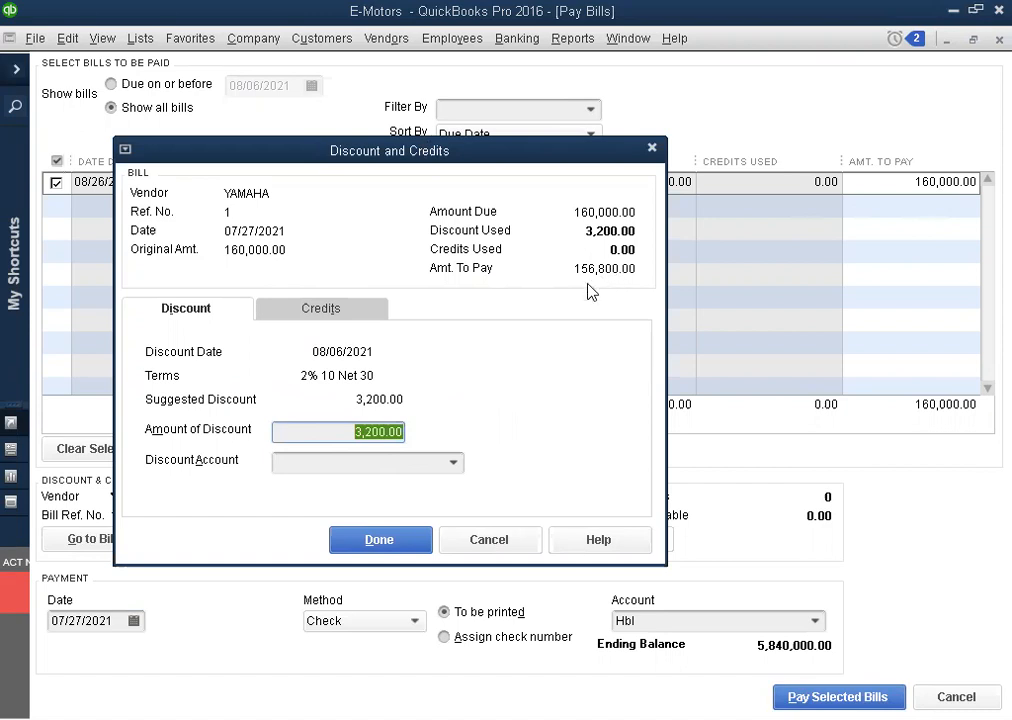
left_click(452, 466)
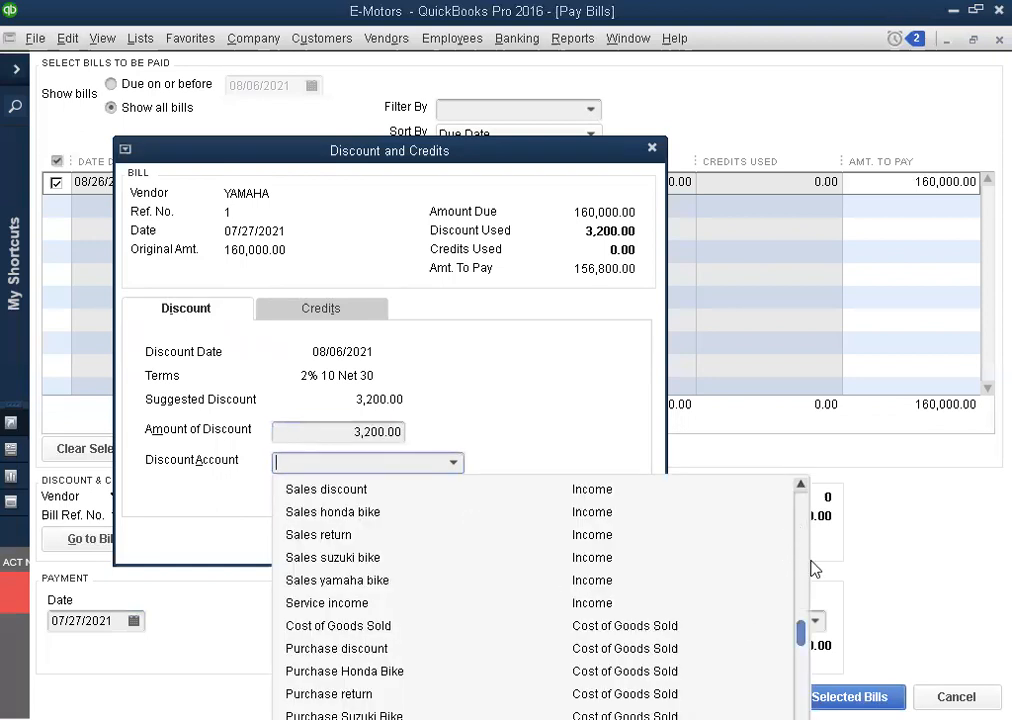
left_click_drag(802, 636, 763, 623)
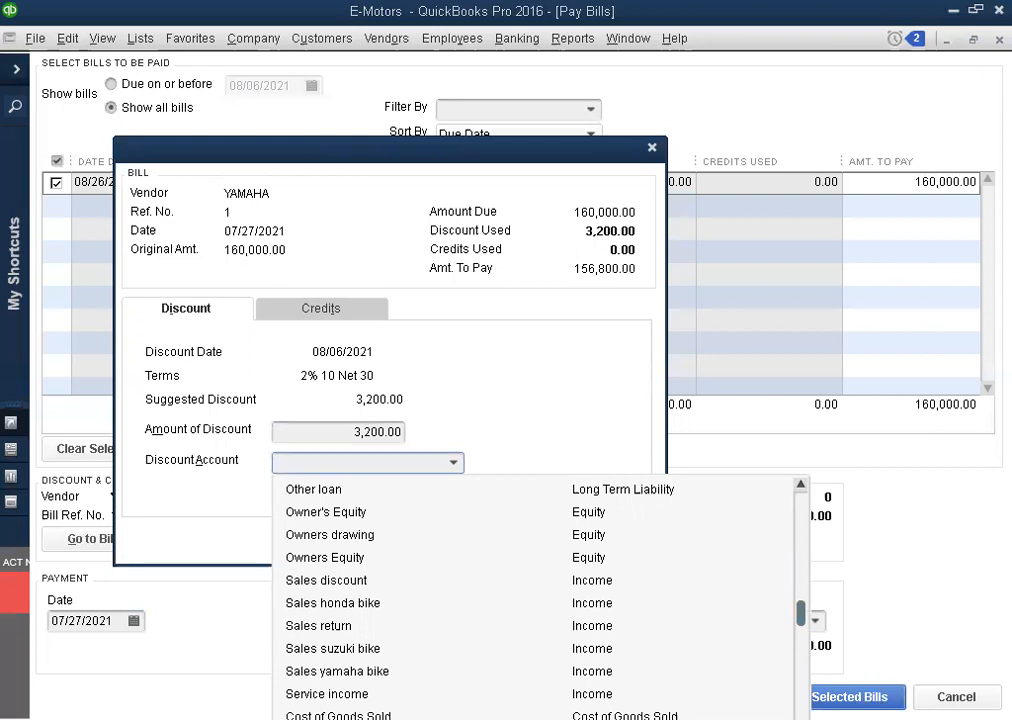
left_click(338, 719)
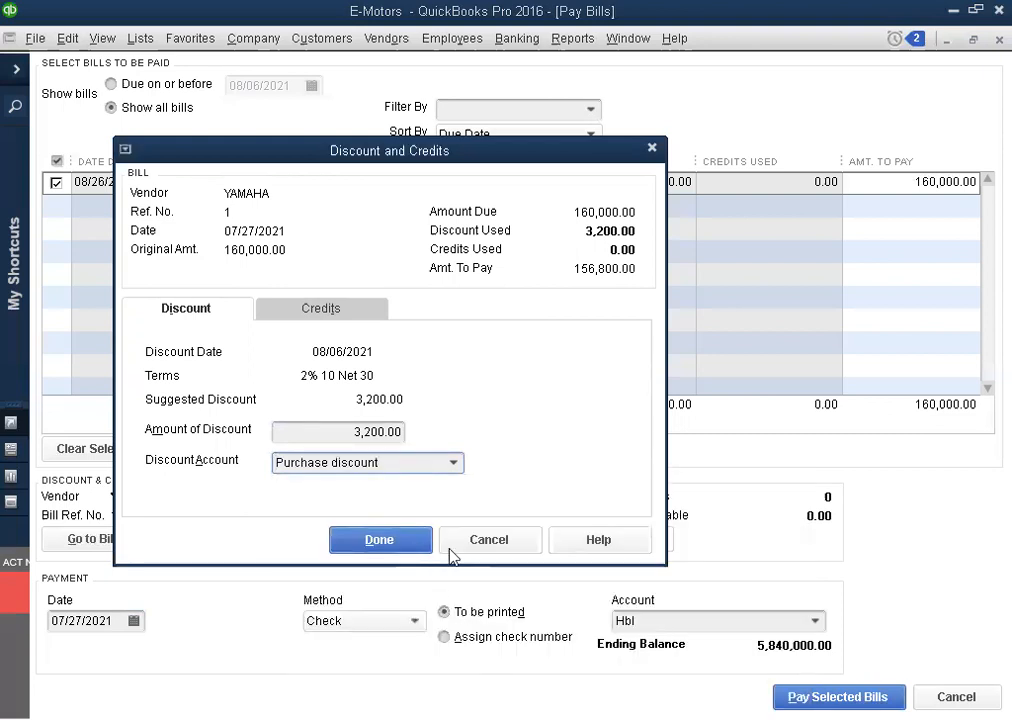
left_click(392, 548)
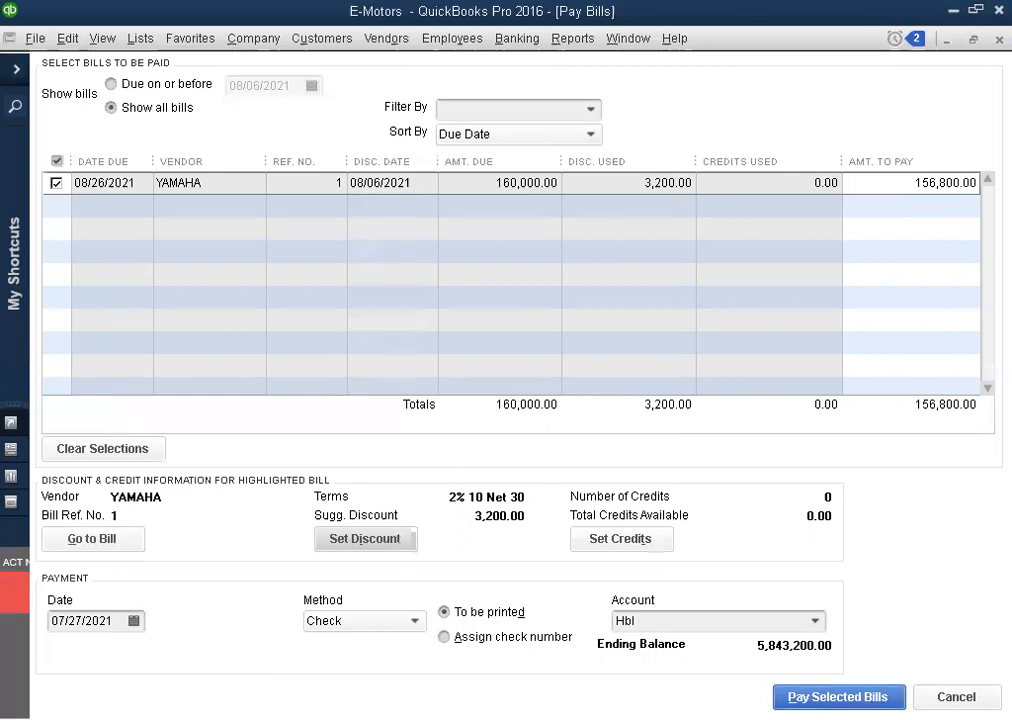
left_click(818, 696)
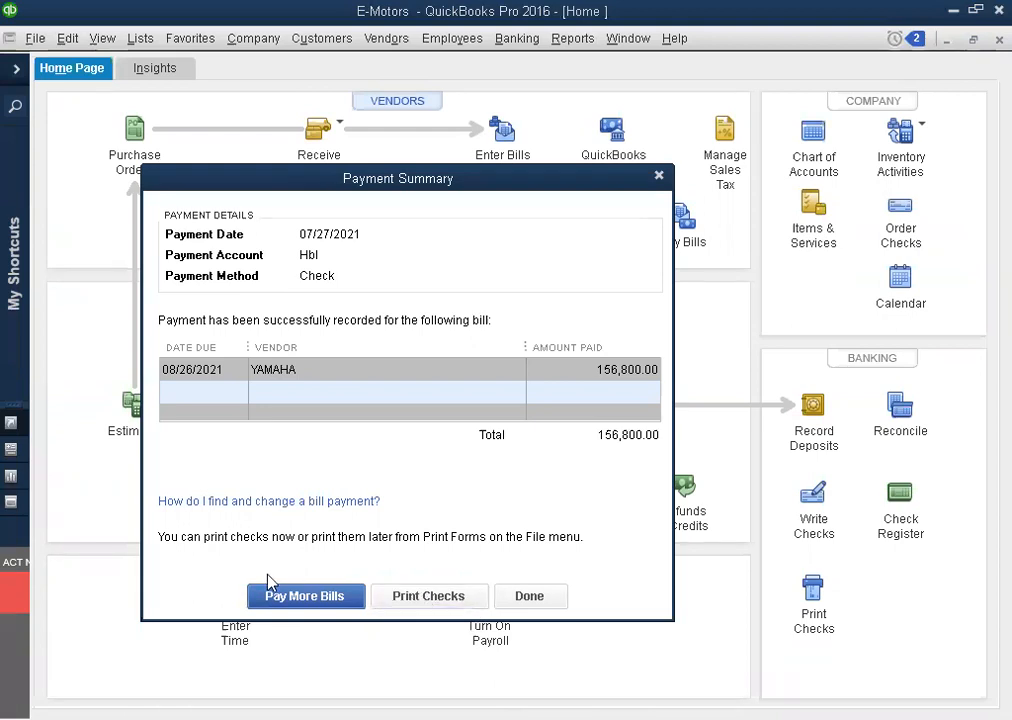
left_click(530, 597)
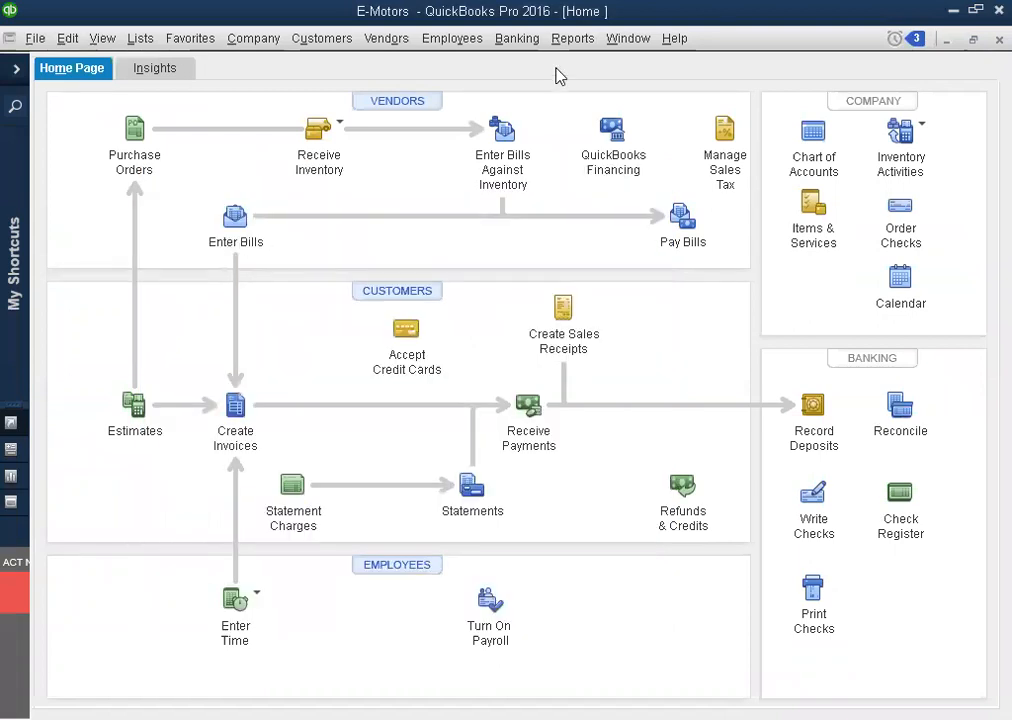
Step: Examine YAMAHA's balance and its purchase order, bill and bill payment transactions in the vendor center, then return to the home page
left_click(388, 104)
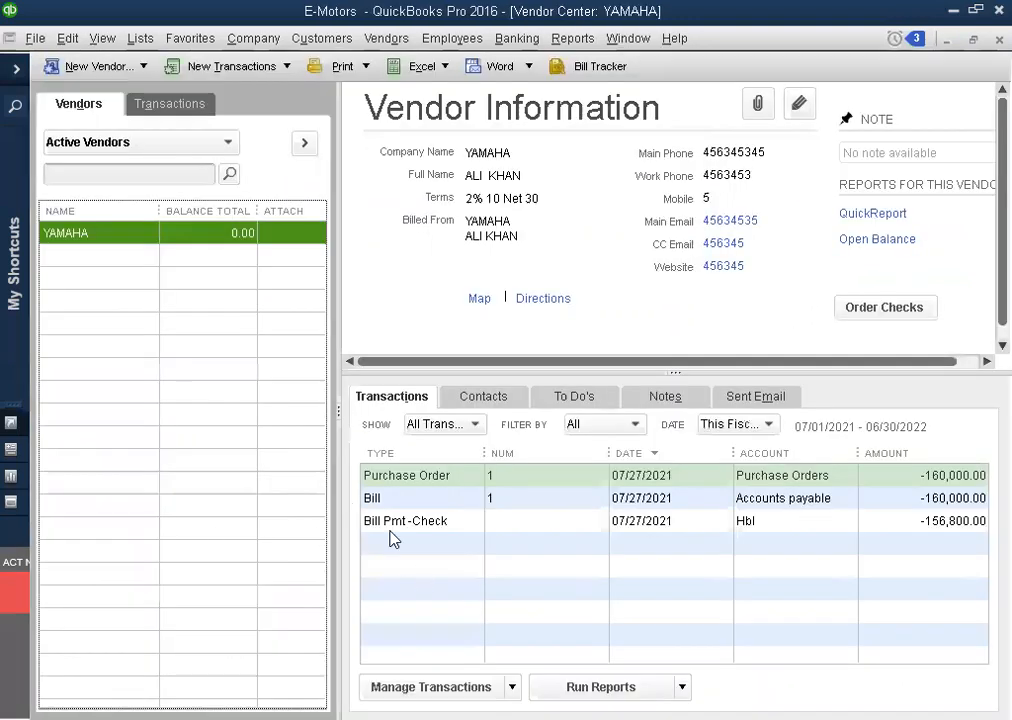
left_click(962, 483)
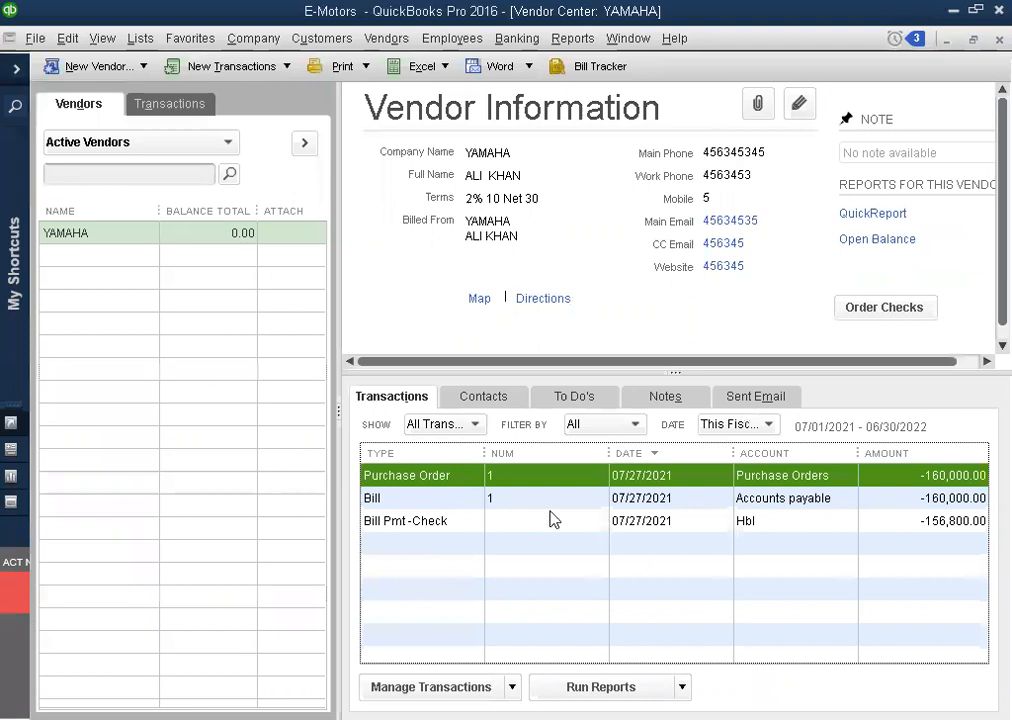
left_click(440, 500)
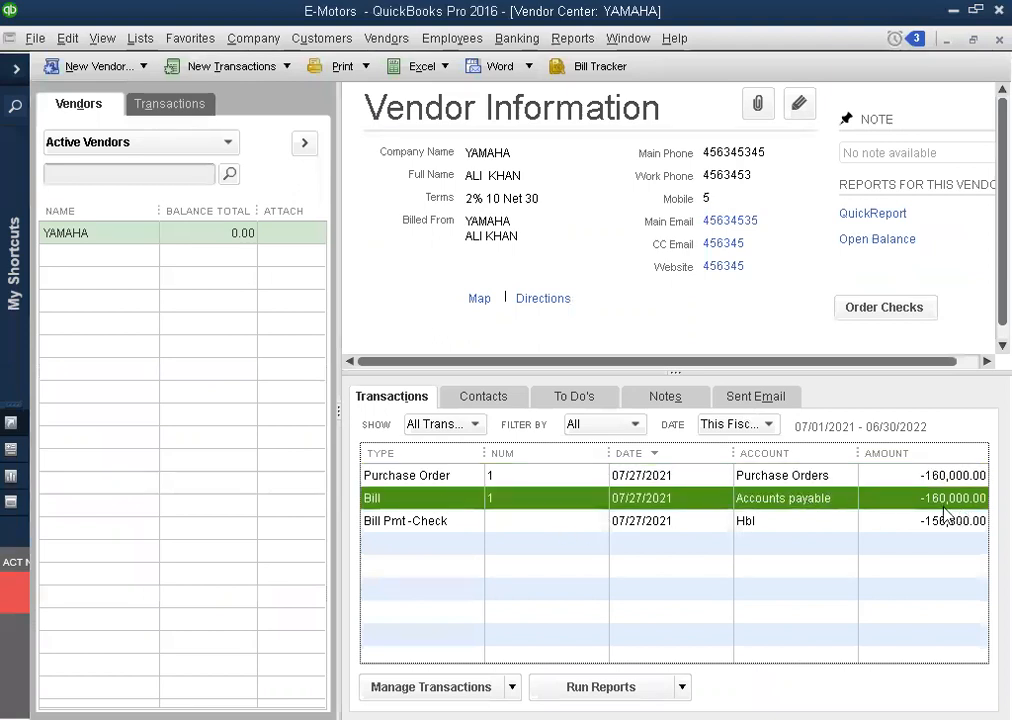
left_click(385, 525)
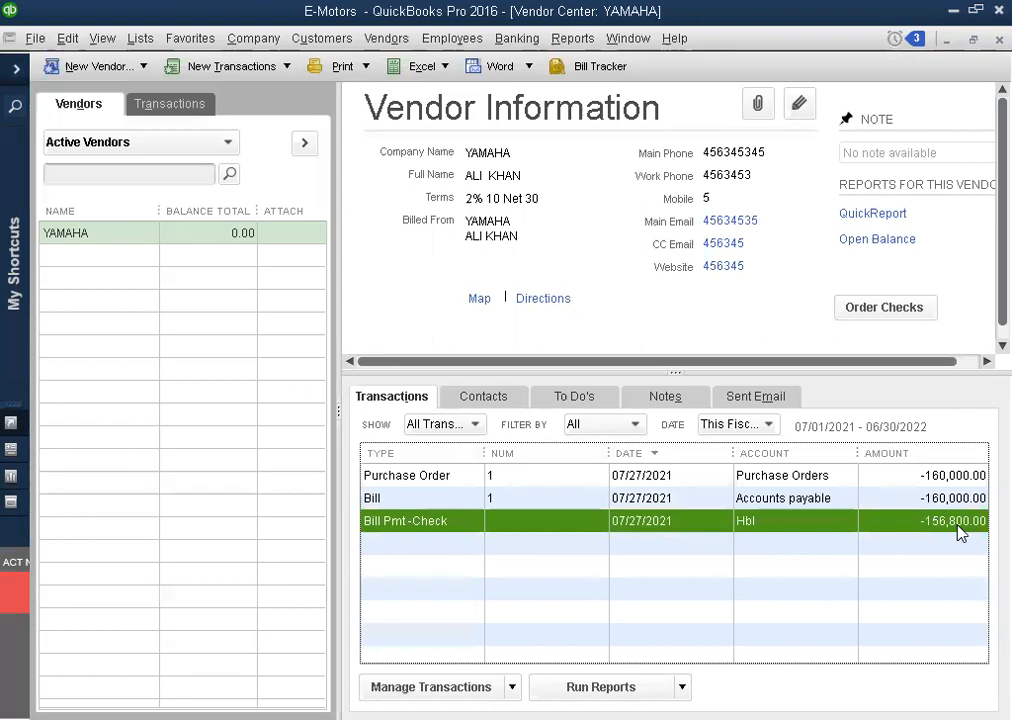
left_click(181, 238)
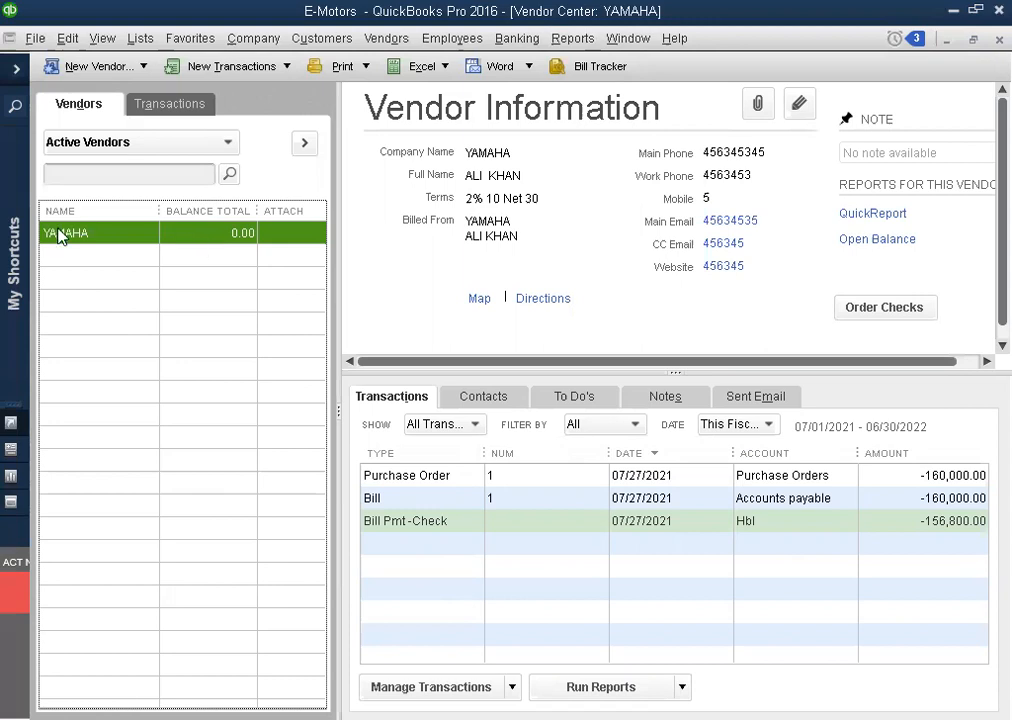
left_click(337, 100)
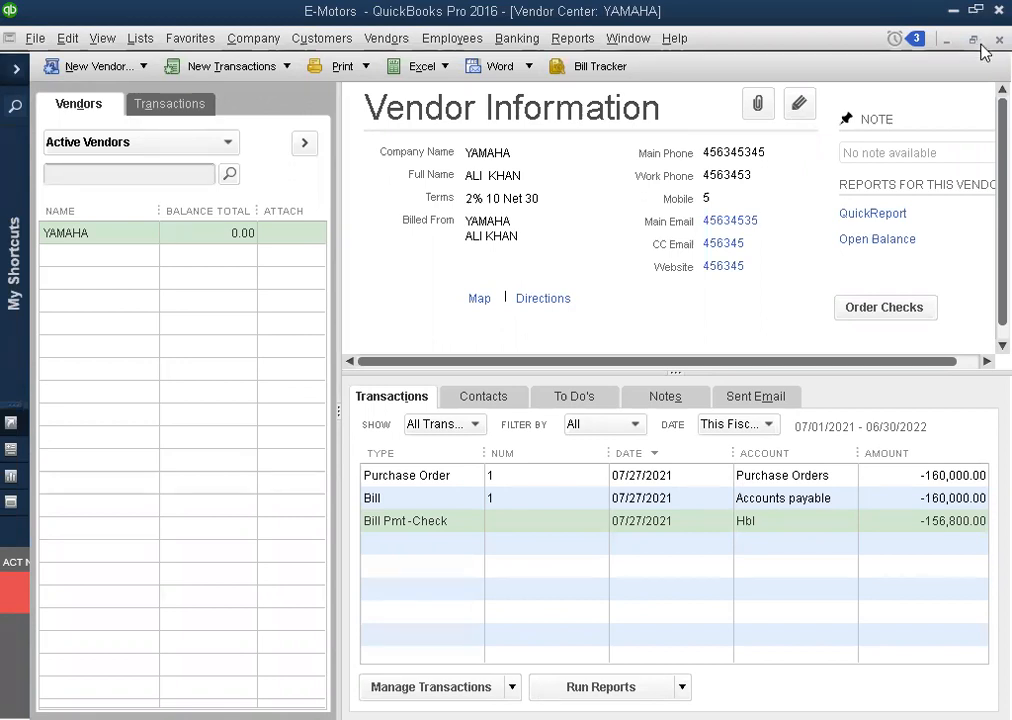
key("Escape")
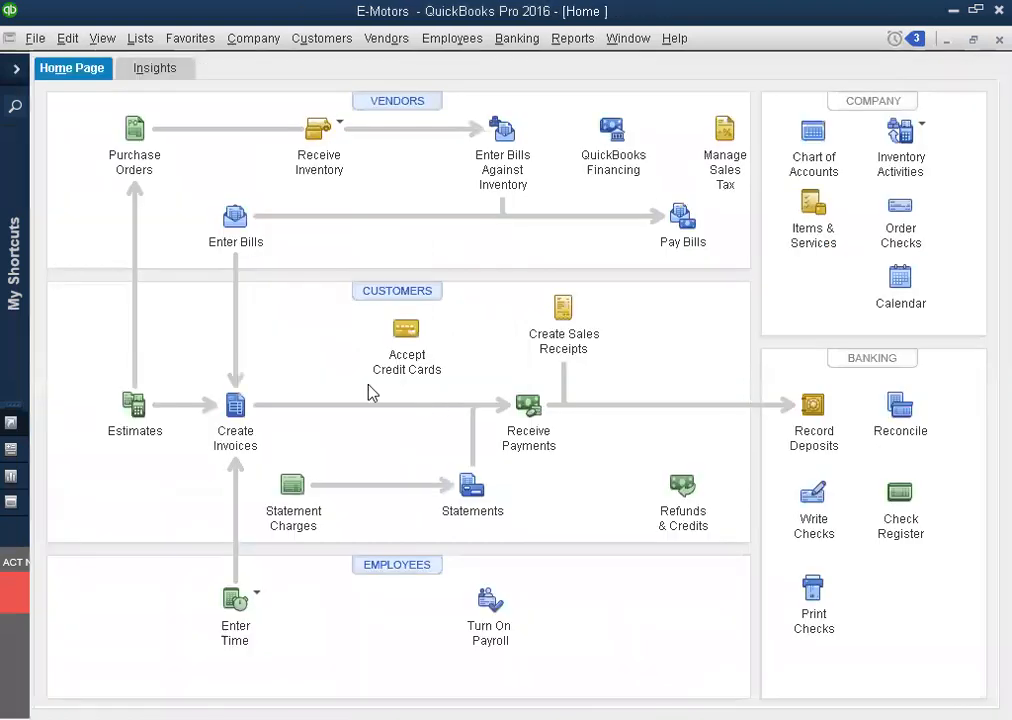
left_click(340, 135)
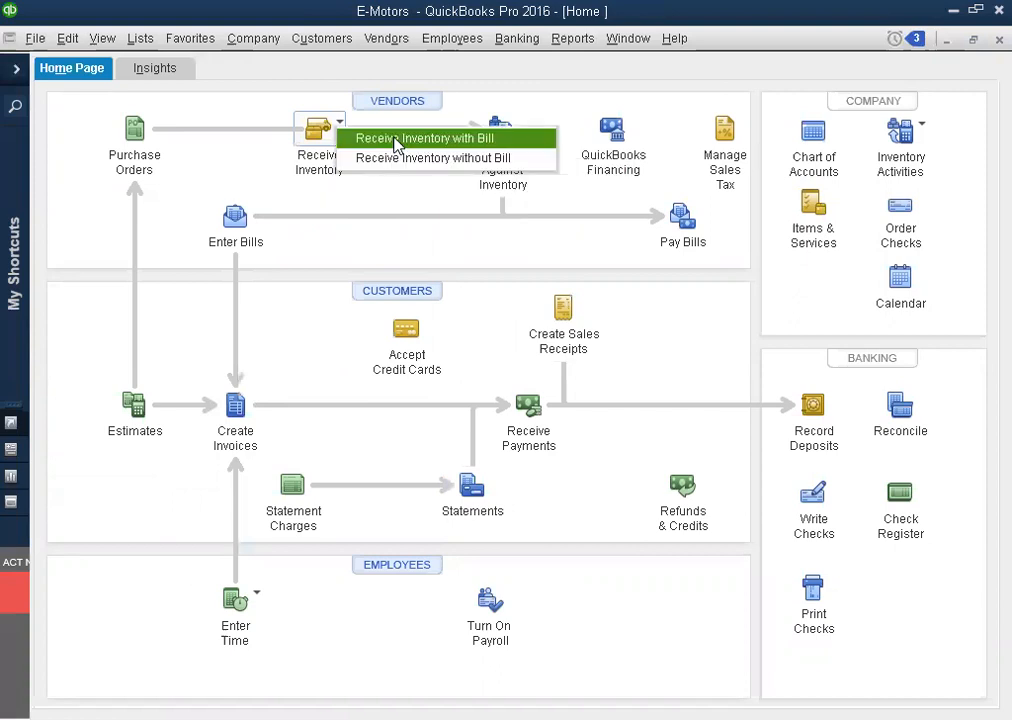
left_click(112, 235)
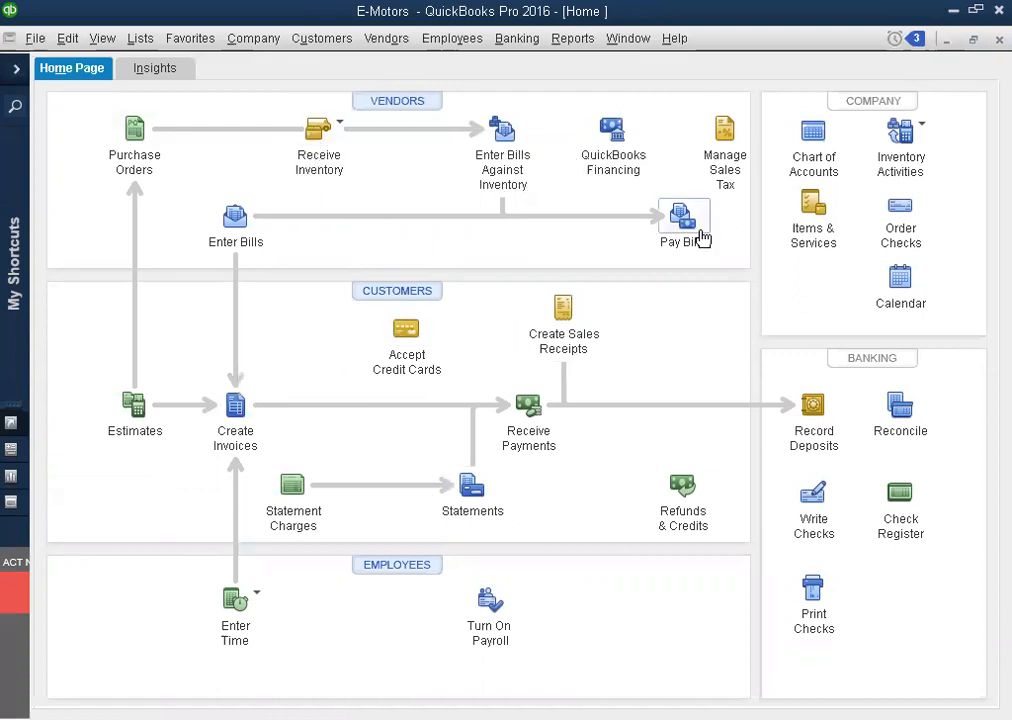
left_click(339, 124)
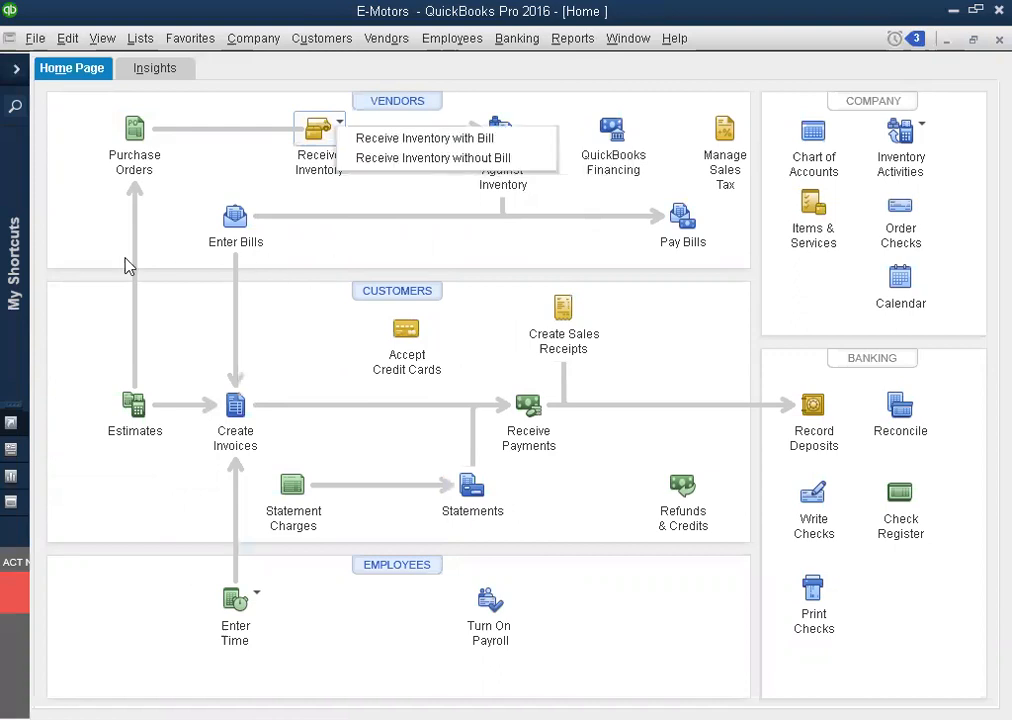
left_click(71, 266)
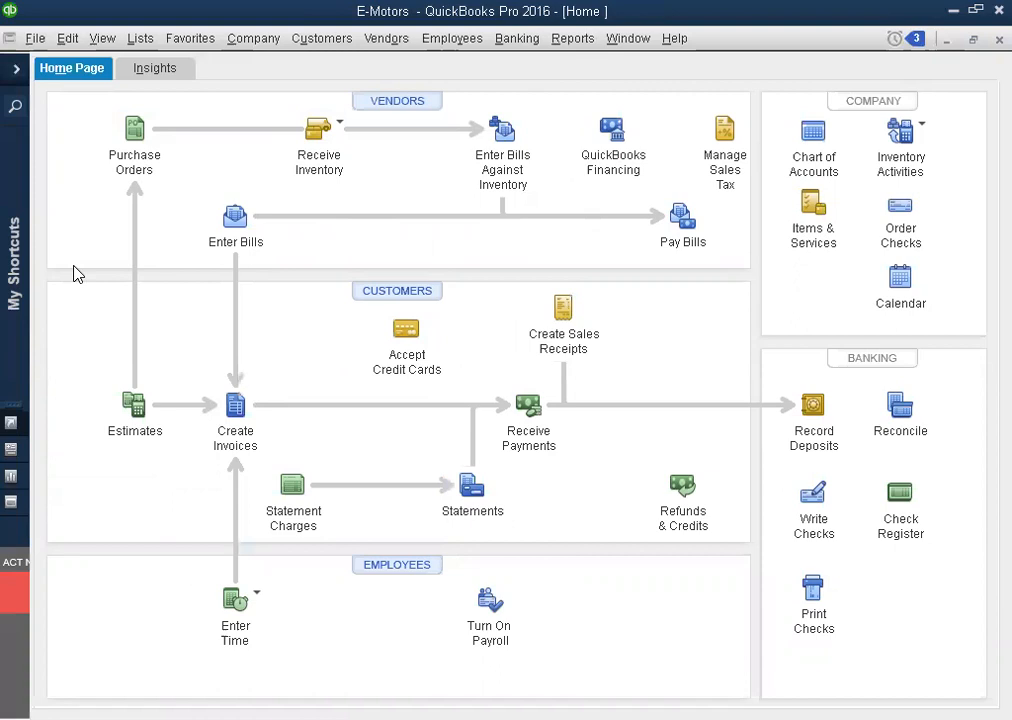
Step: Start a new purchase order for vendor YAMAHA, keeping P.O. number 2 and the date 07/27/2021
left_click(134, 150)
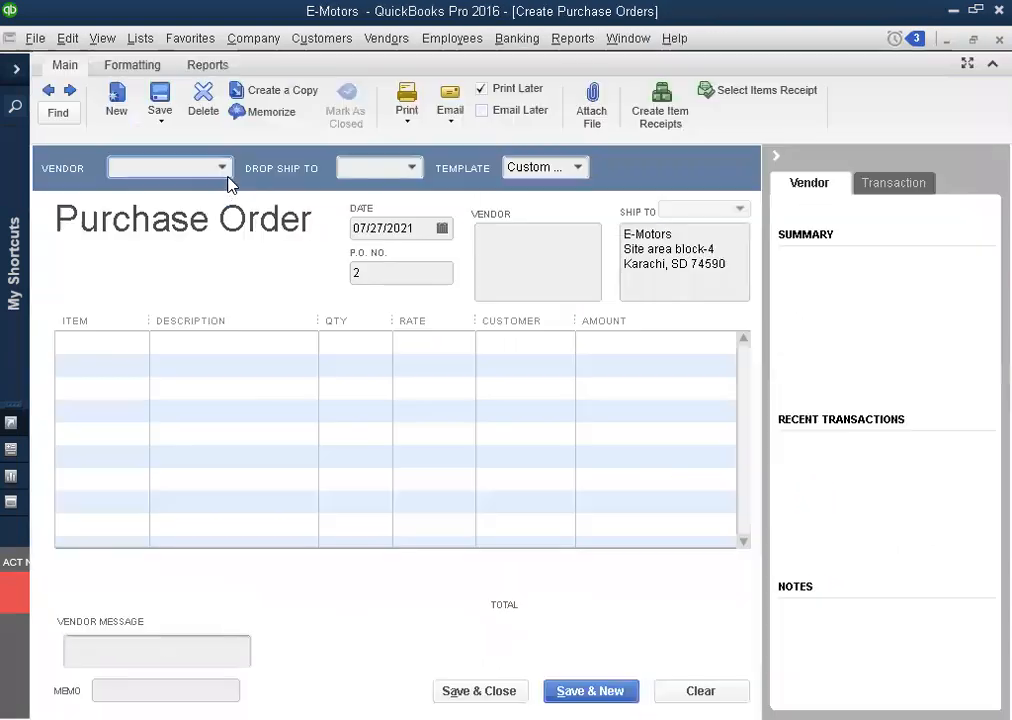
left_click(200, 245)
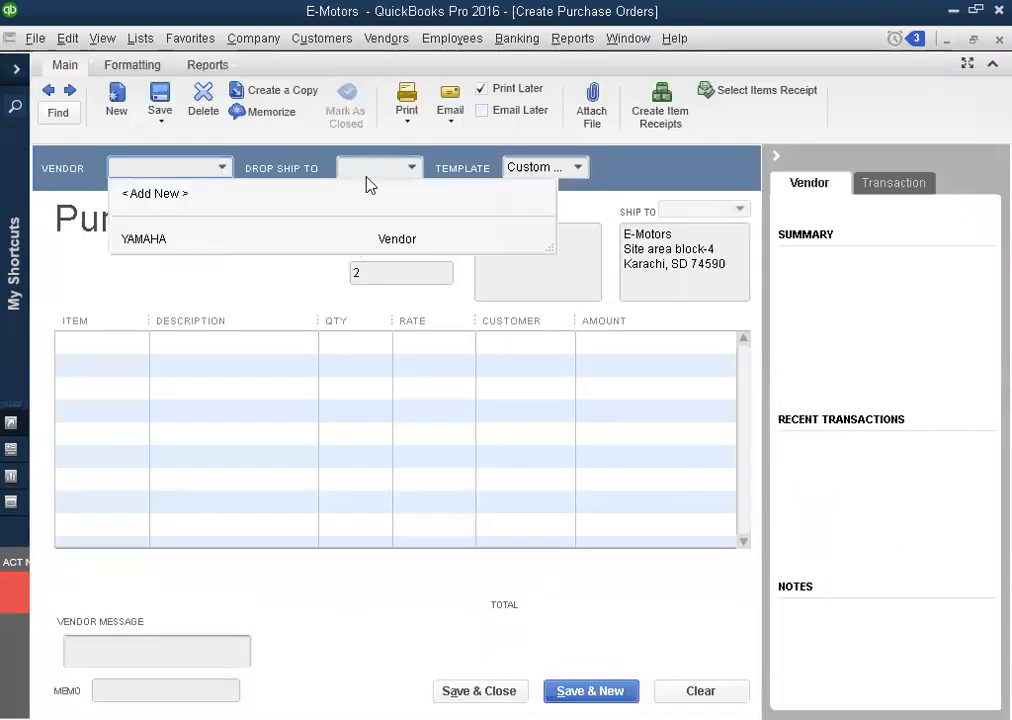
left_click(381, 270)
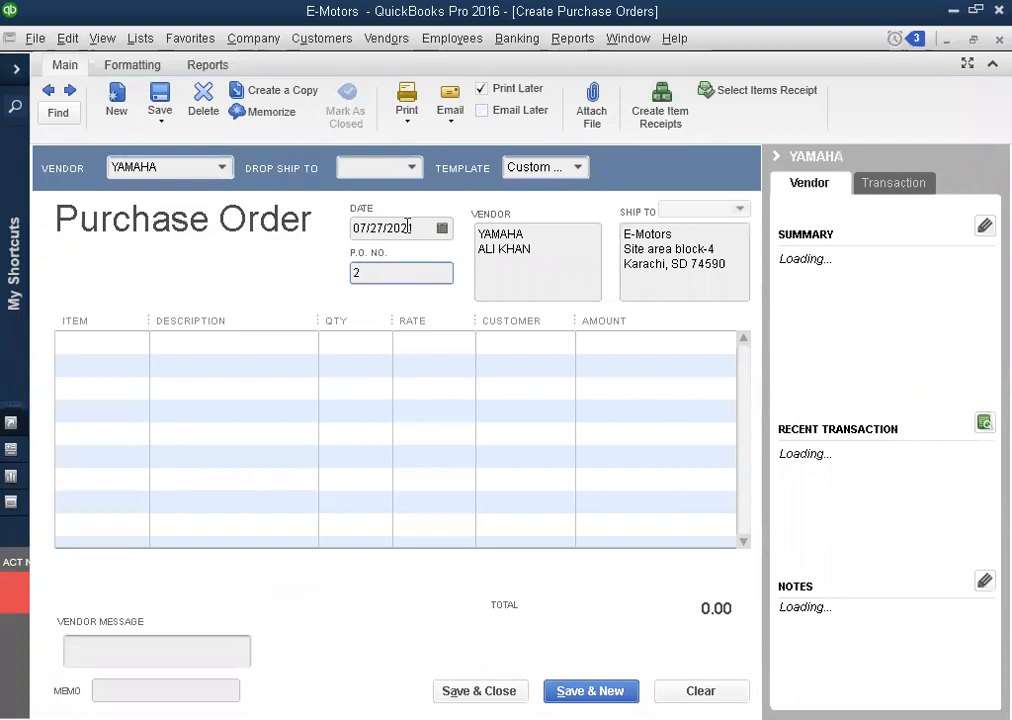
Step: Add the item YAMAHA with a quantity of 5 to the purchase order, then save and close it
left_click(133, 350)
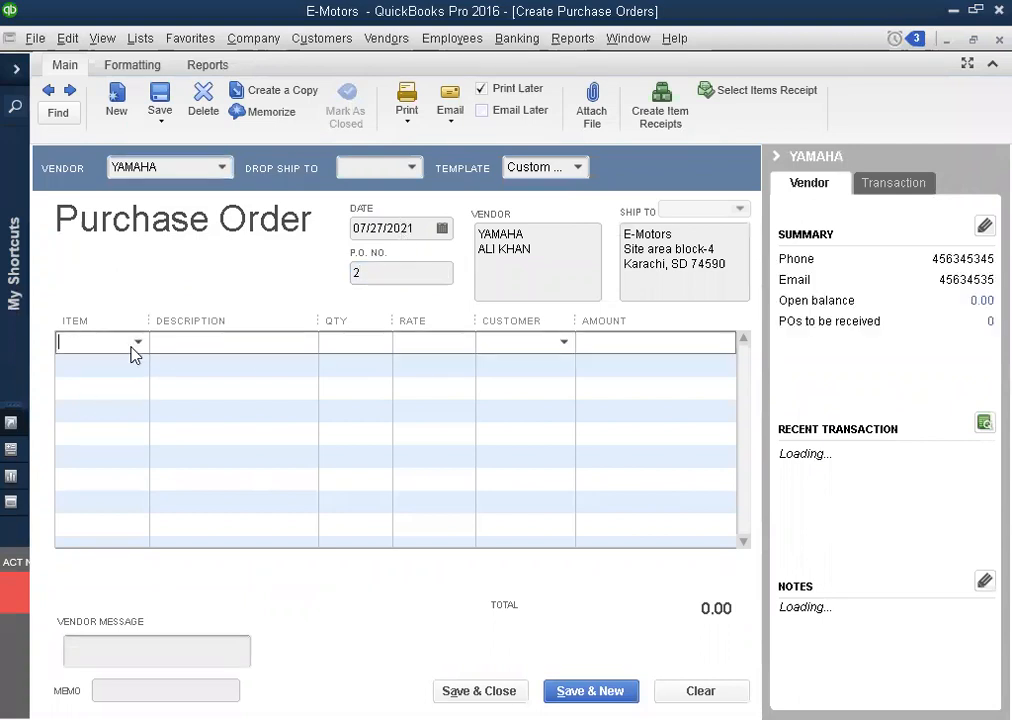
left_click(137, 343)
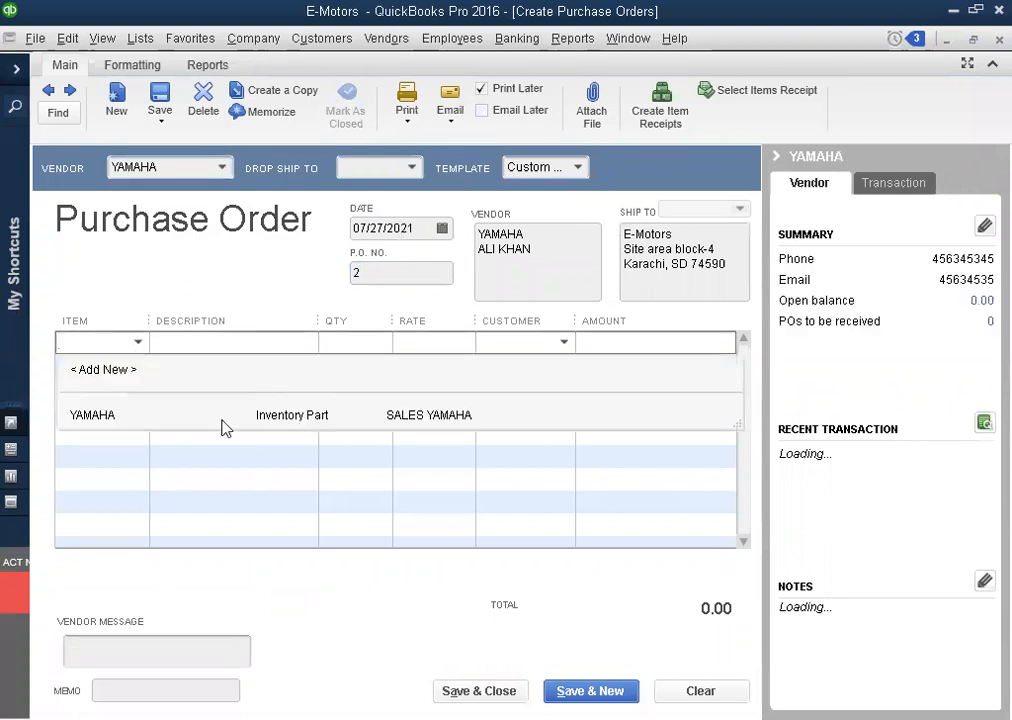
left_click(113, 417)
left_click(356, 351)
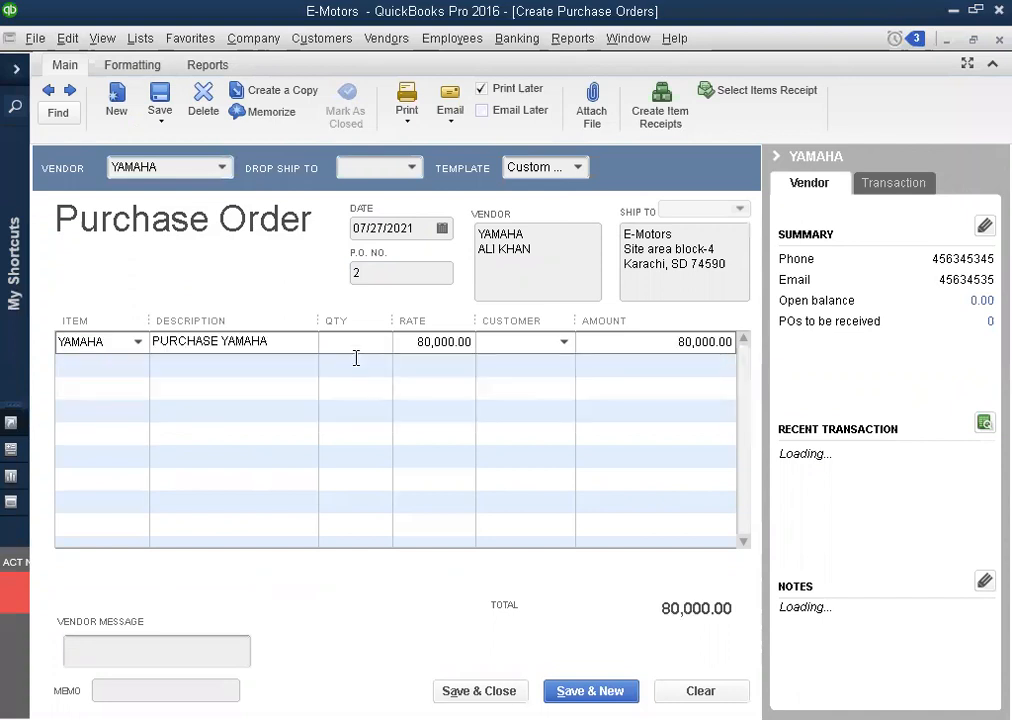
type("5")
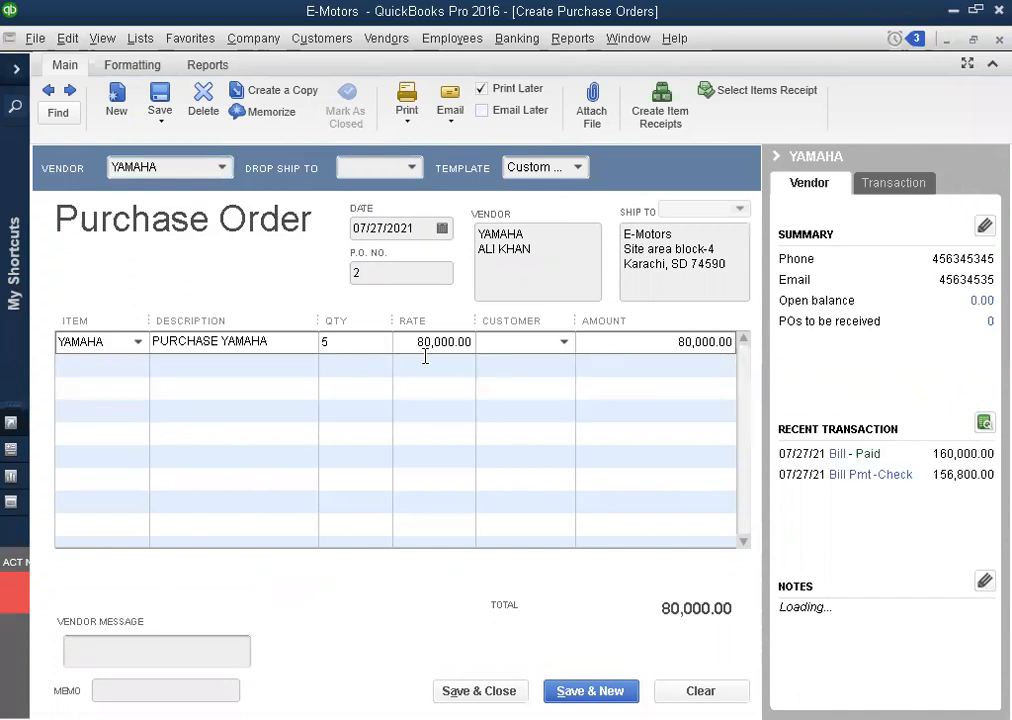
left_click(670, 350)
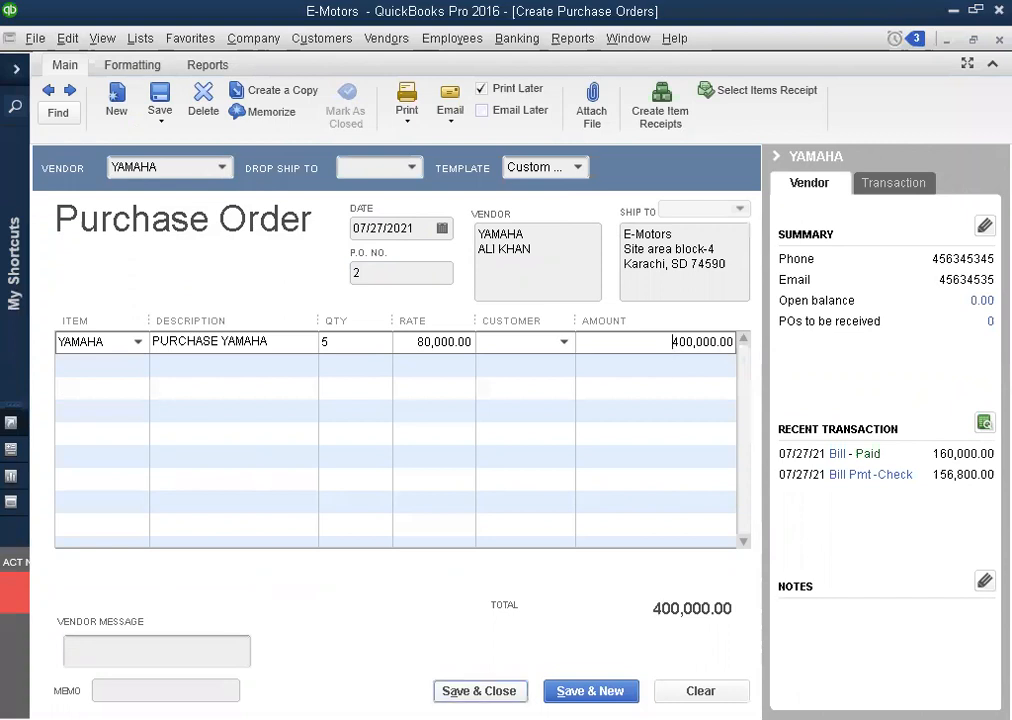
left_click(480, 691)
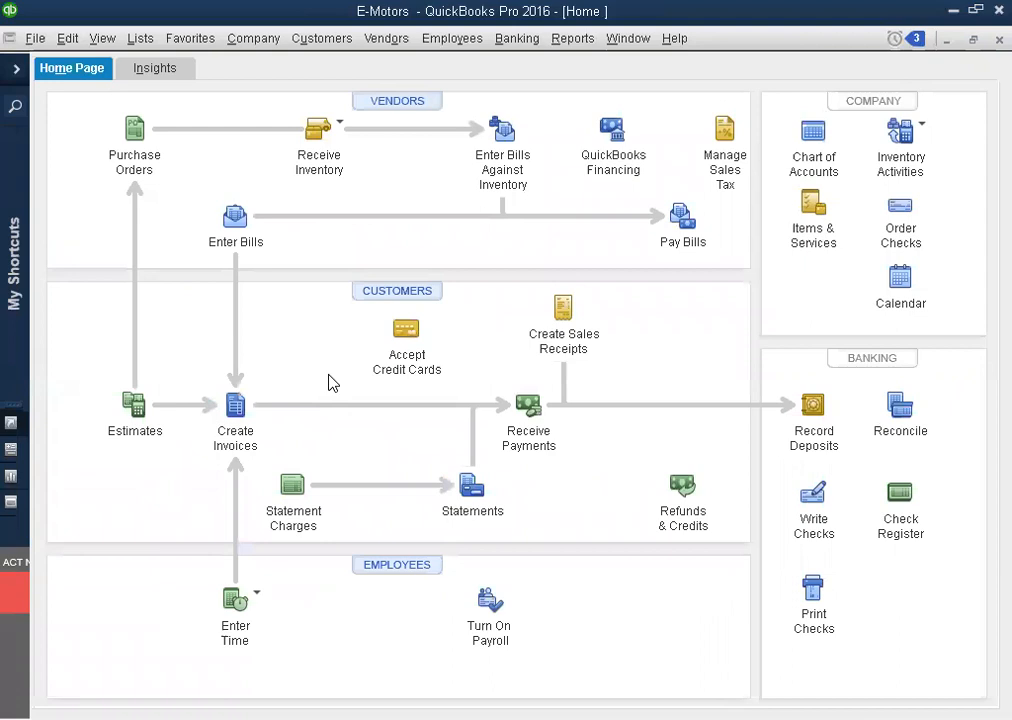
Step: Start an item receipt without a bill for vendor YAMAHA and receive it against open purchase order 2
left_click(344, 132)
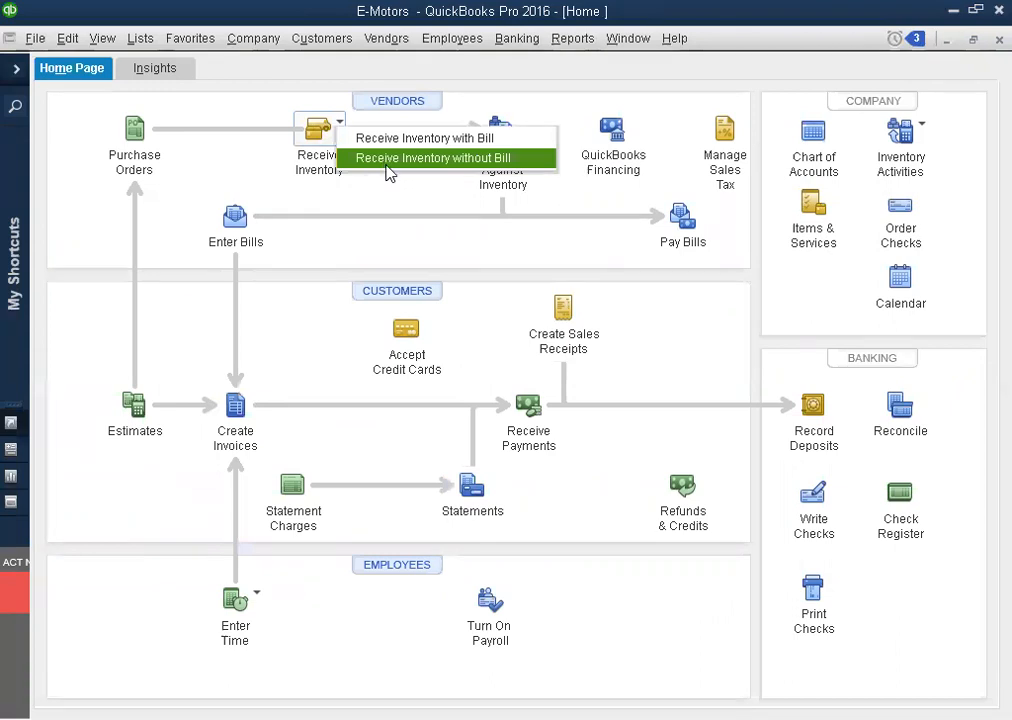
left_click(389, 170)
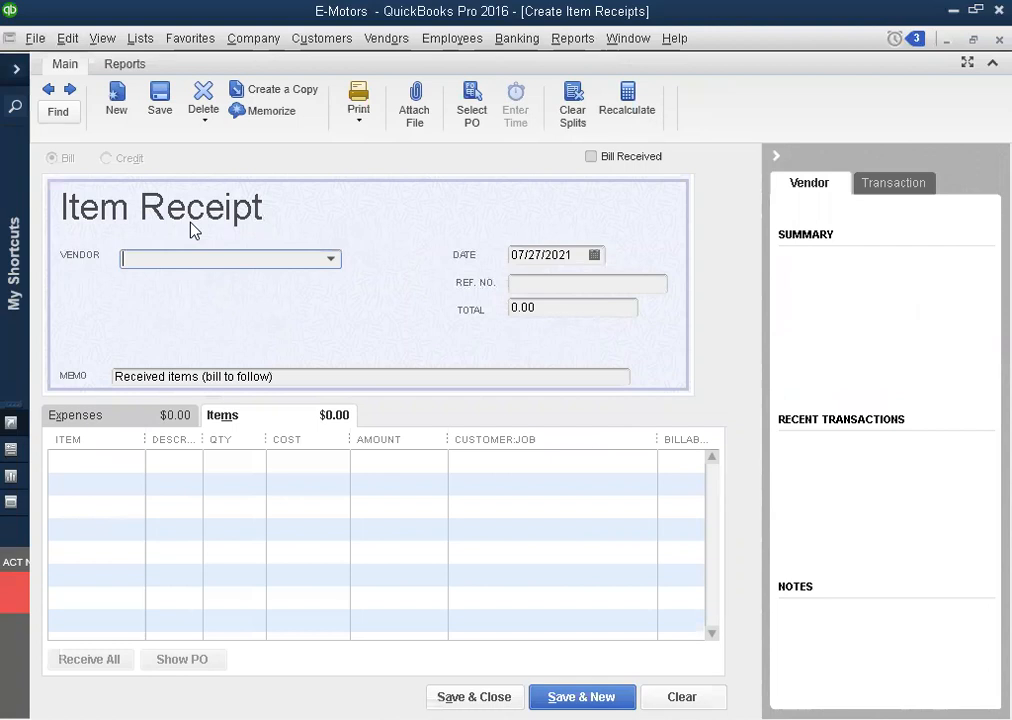
left_click(329, 260)
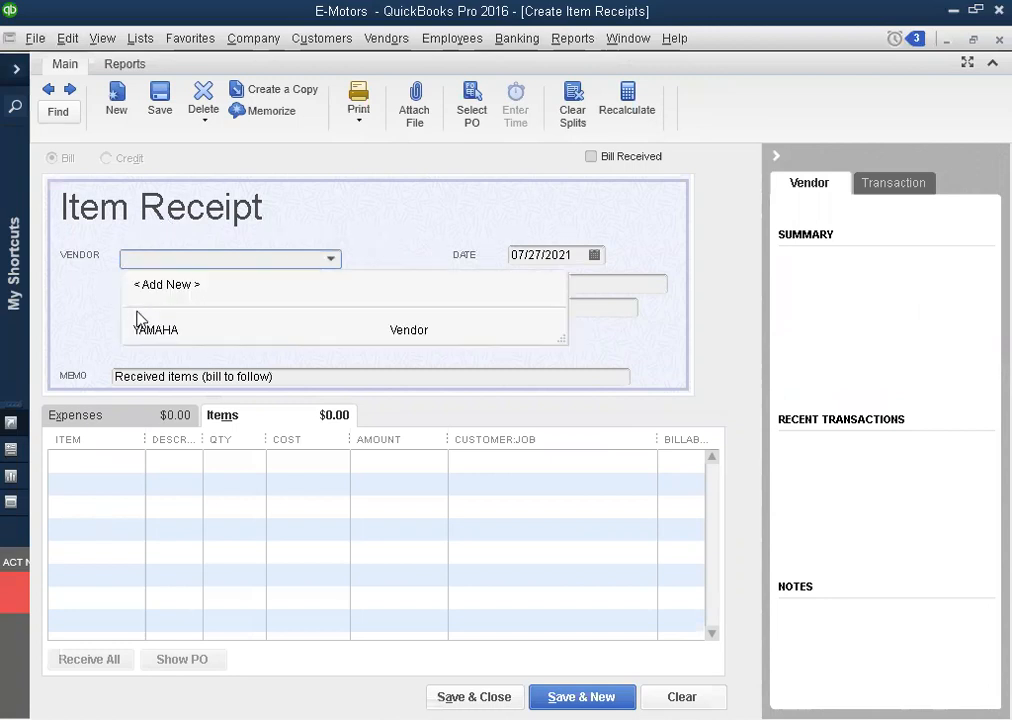
left_click(150, 329)
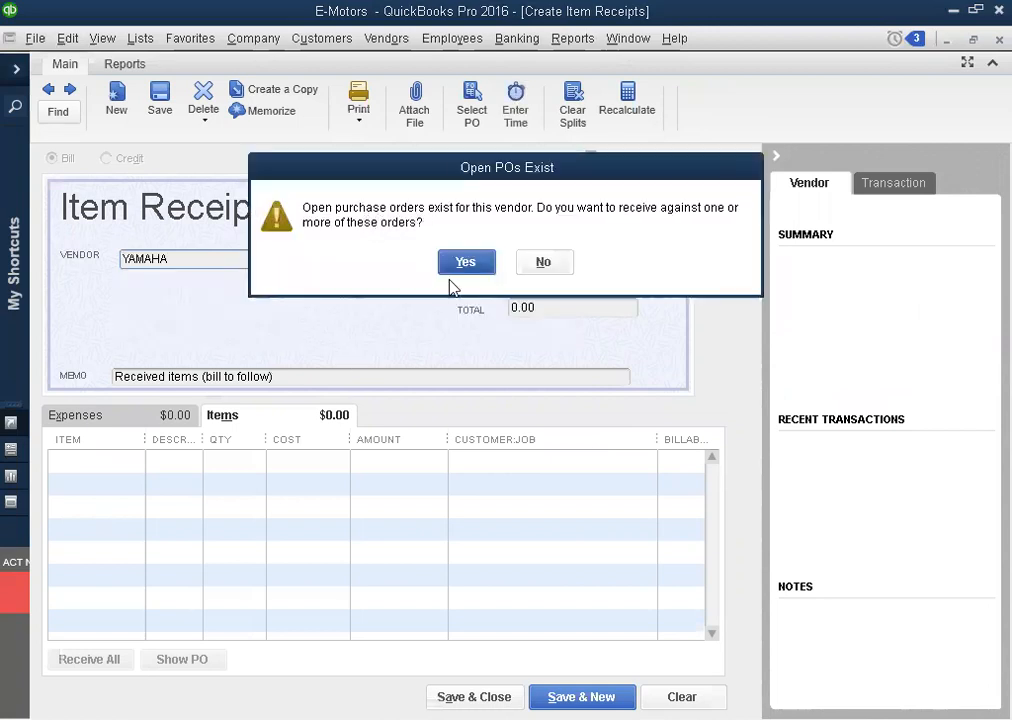
key("Return")
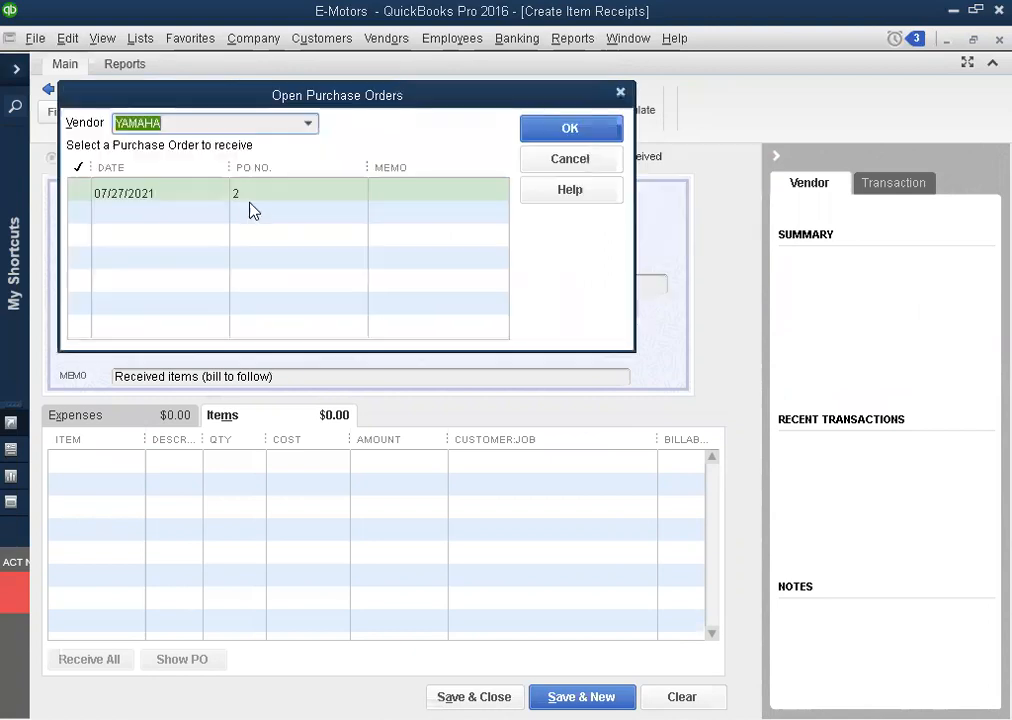
left_click(82, 194)
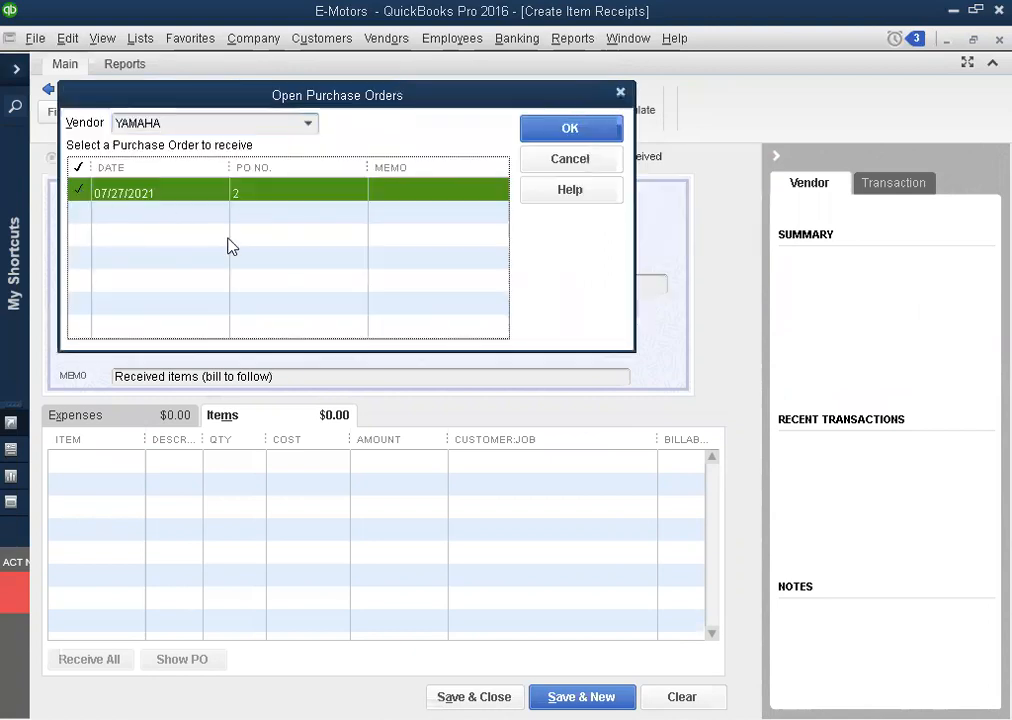
key("Return")
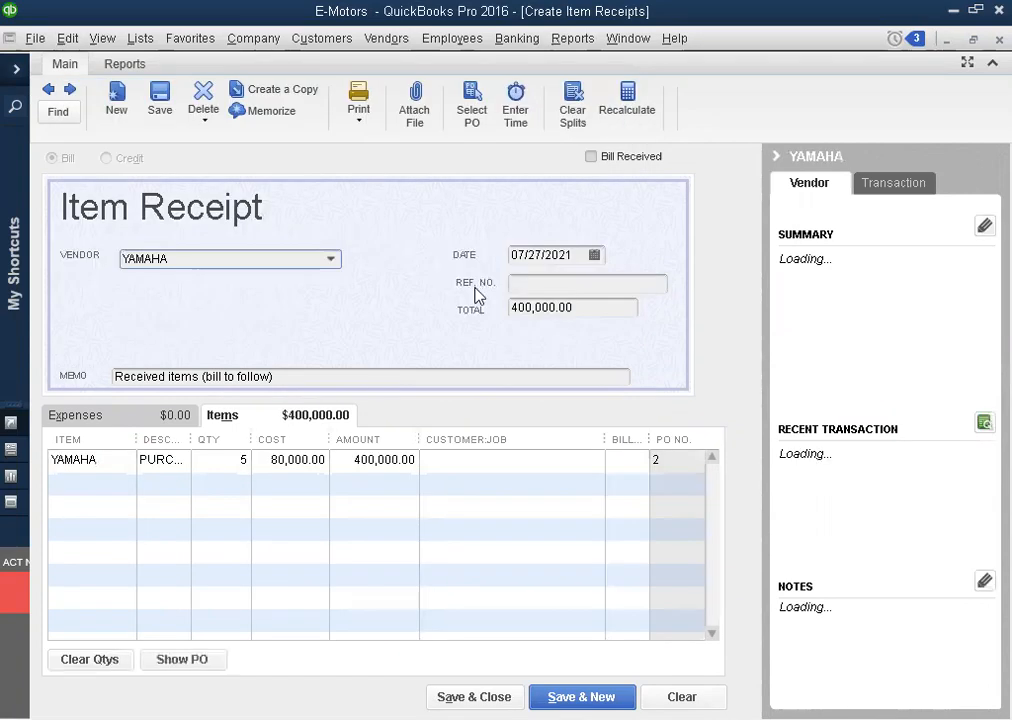
Step: Set the item receipt's reference number to 2, then save and close it
left_click(520, 282)
type("2")
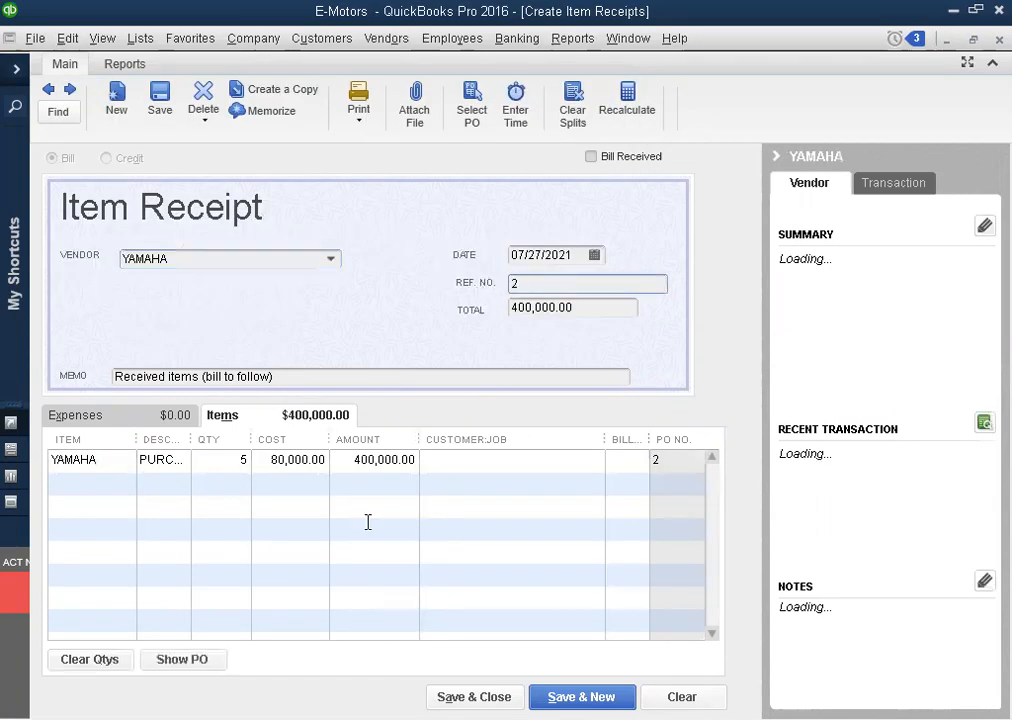
left_click(350, 460)
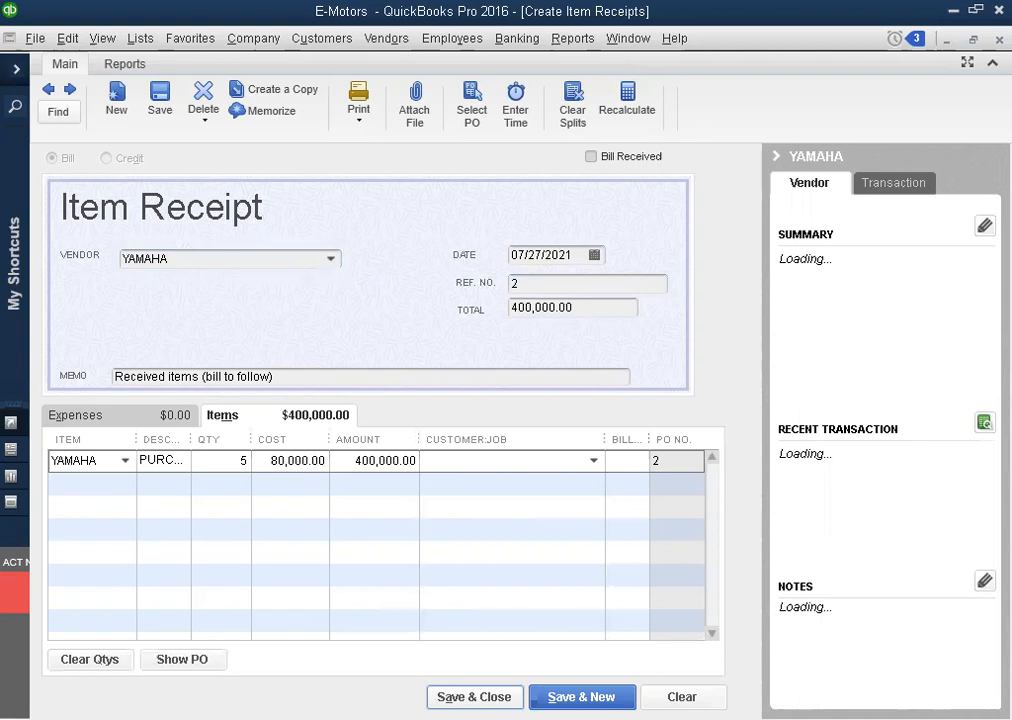
left_click(474, 697)
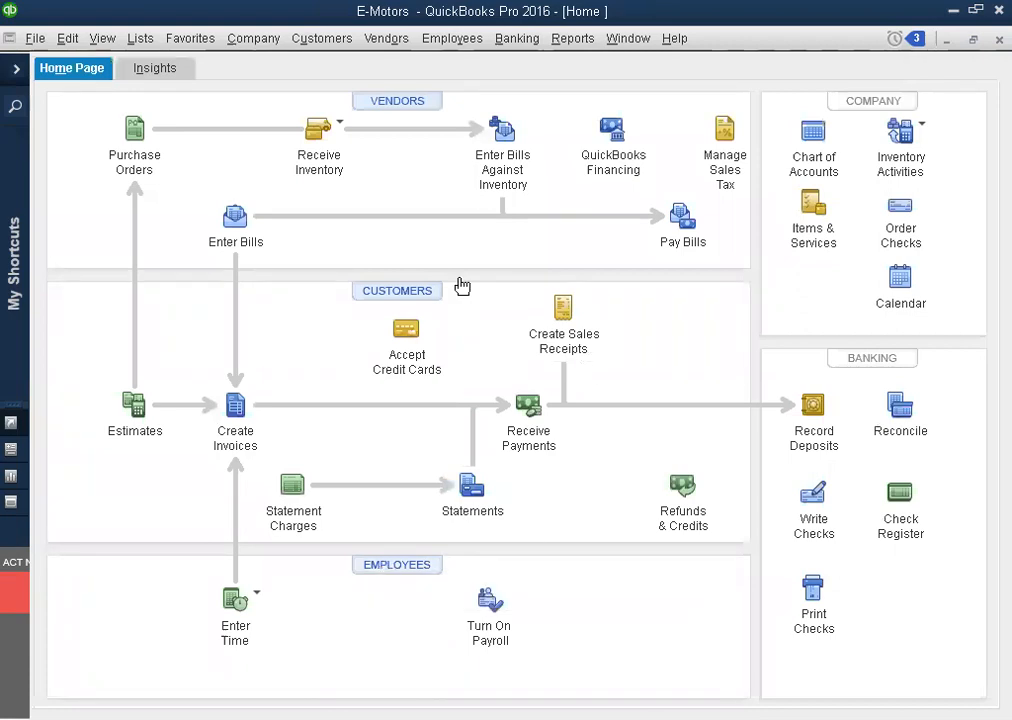
Step: Examine purchase order 2 and its item receipt among YAMAHA's transactions in the vendor center, then return to the home page
left_click(340, 123)
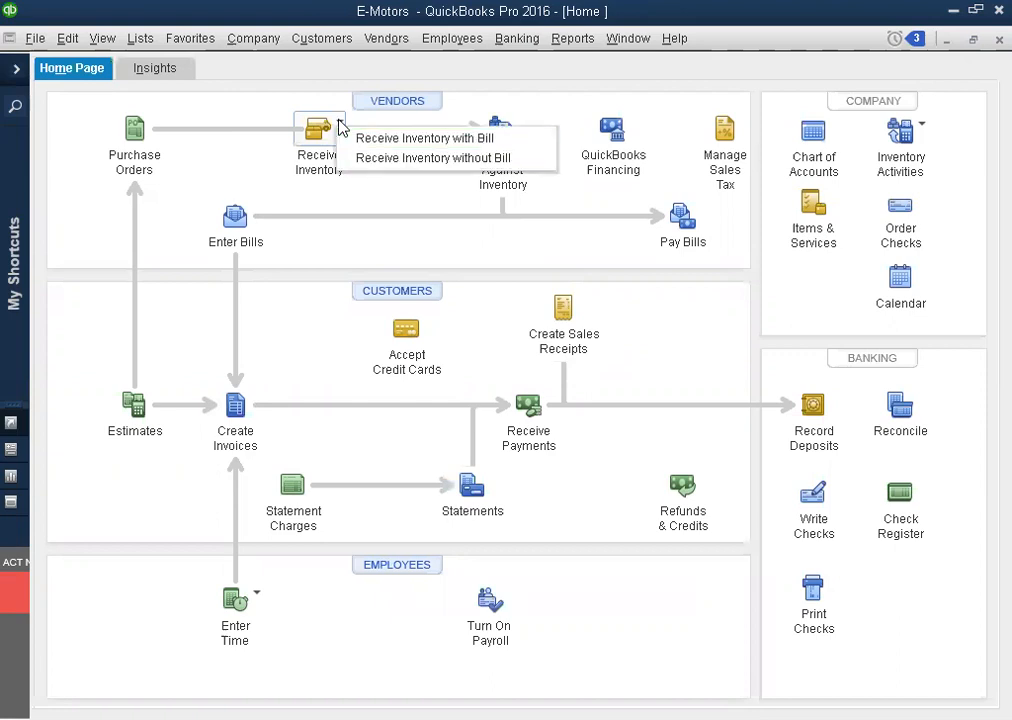
left_click(393, 252)
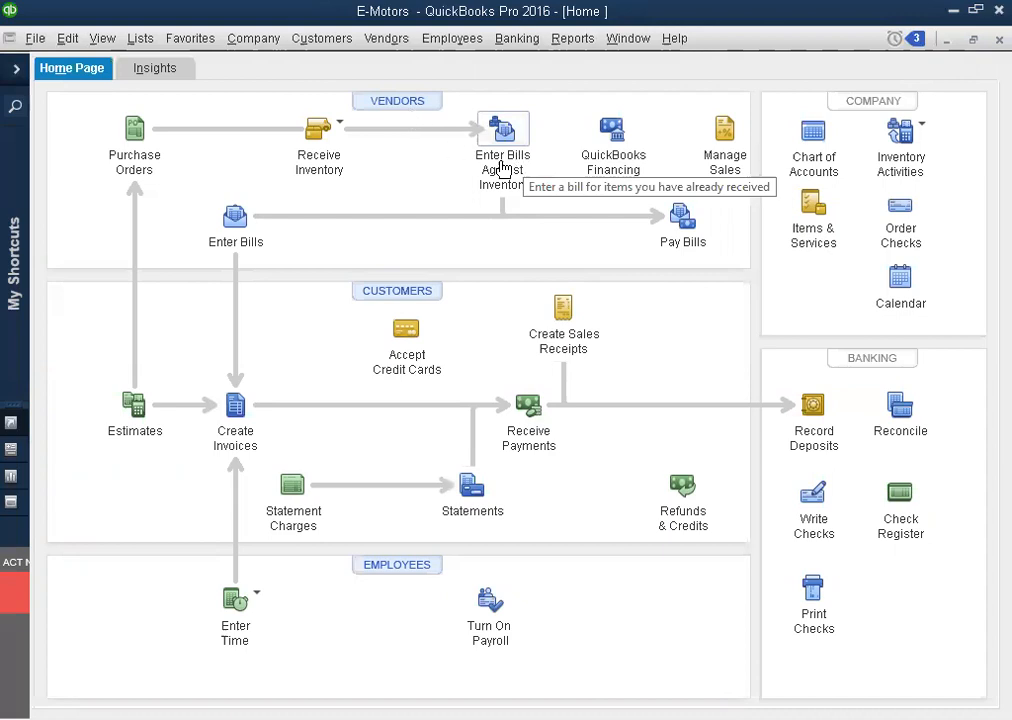
left_click(394, 106)
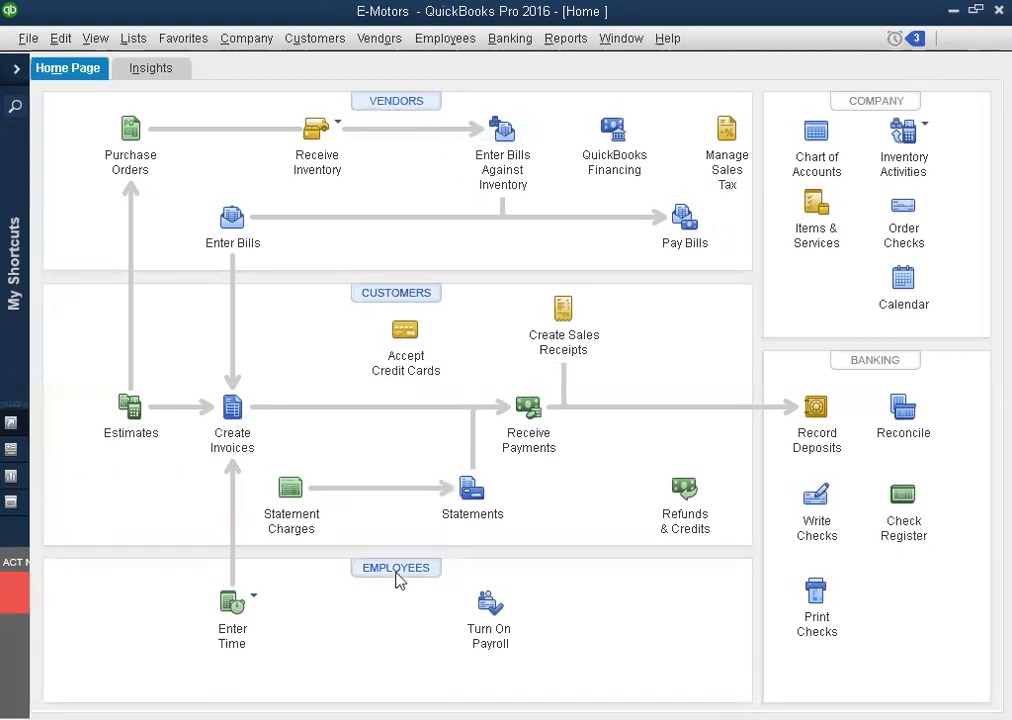
left_click(560, 543)
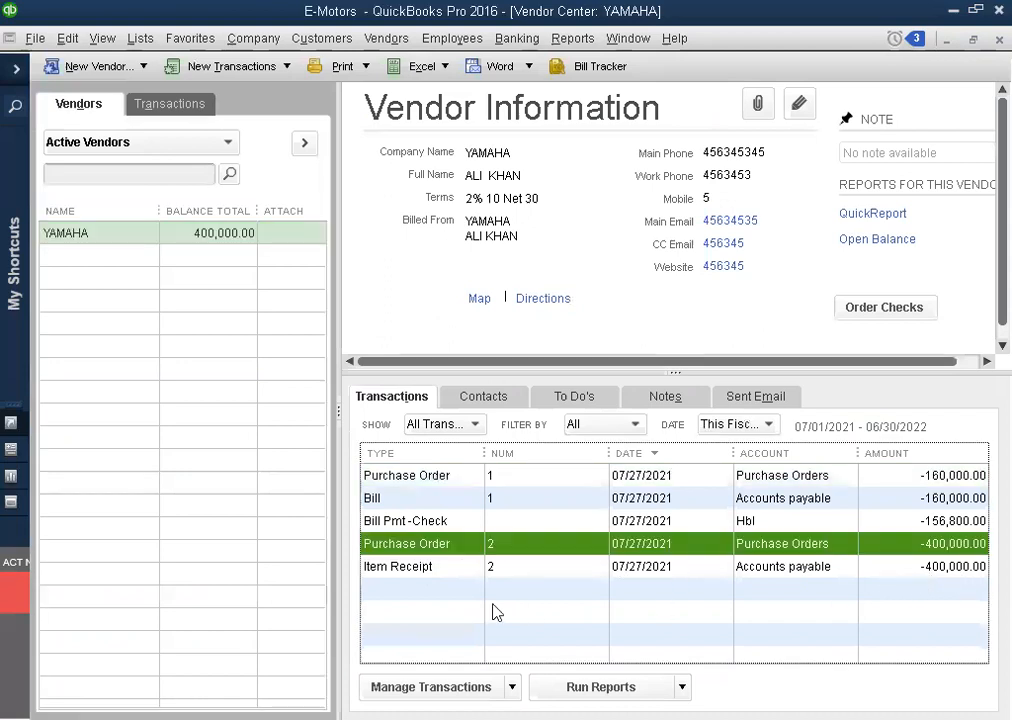
left_click(545, 567)
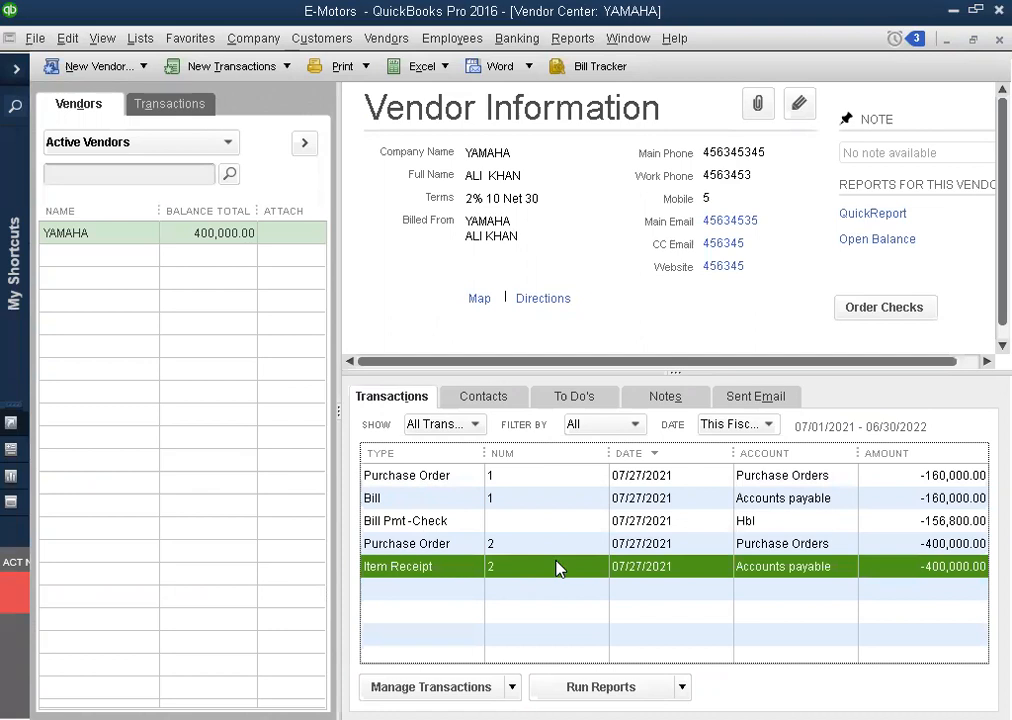
left_click(998, 40)
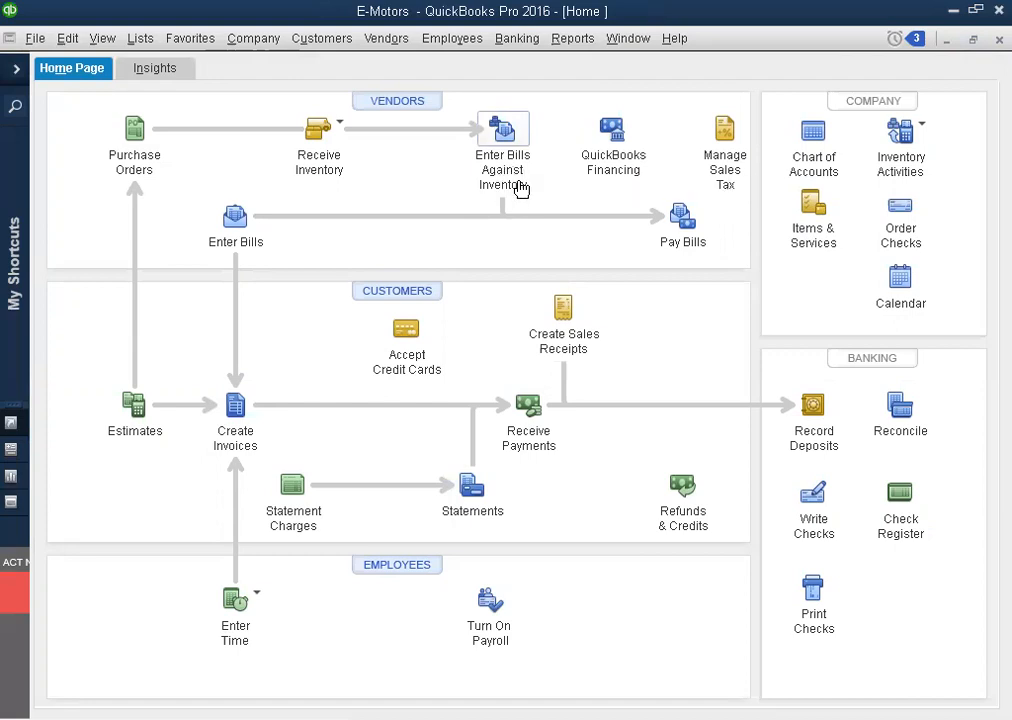
Step: Enter a bill against inventory for YAMAHA, using the 07/27/2021 item receipt with reference number 2
left_click(505, 132)
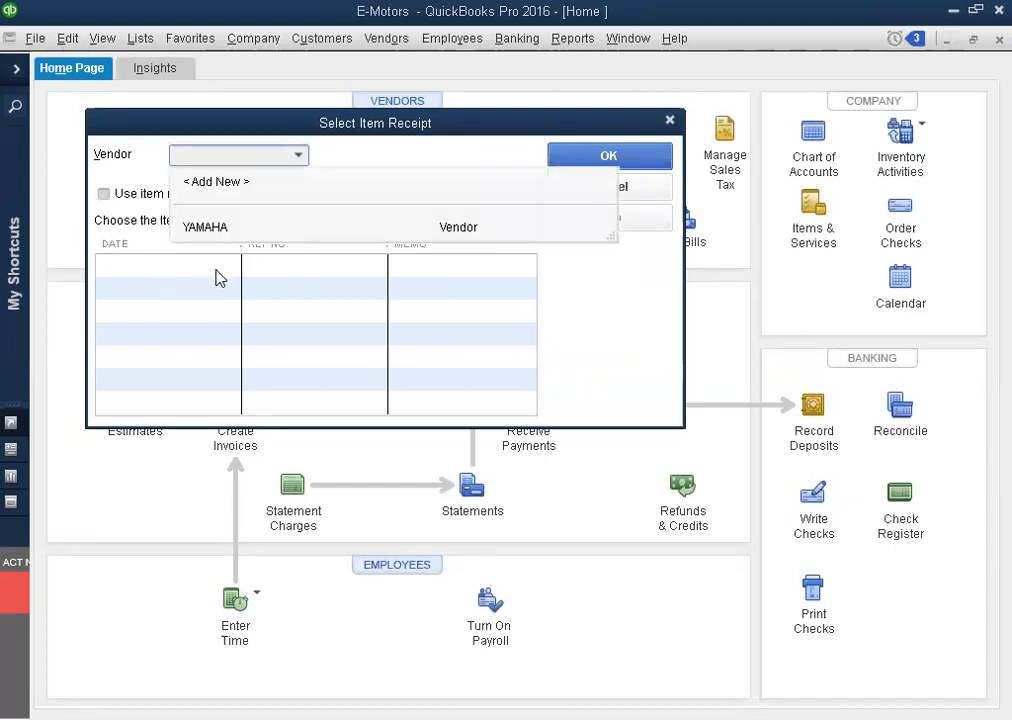
left_click(221, 228)
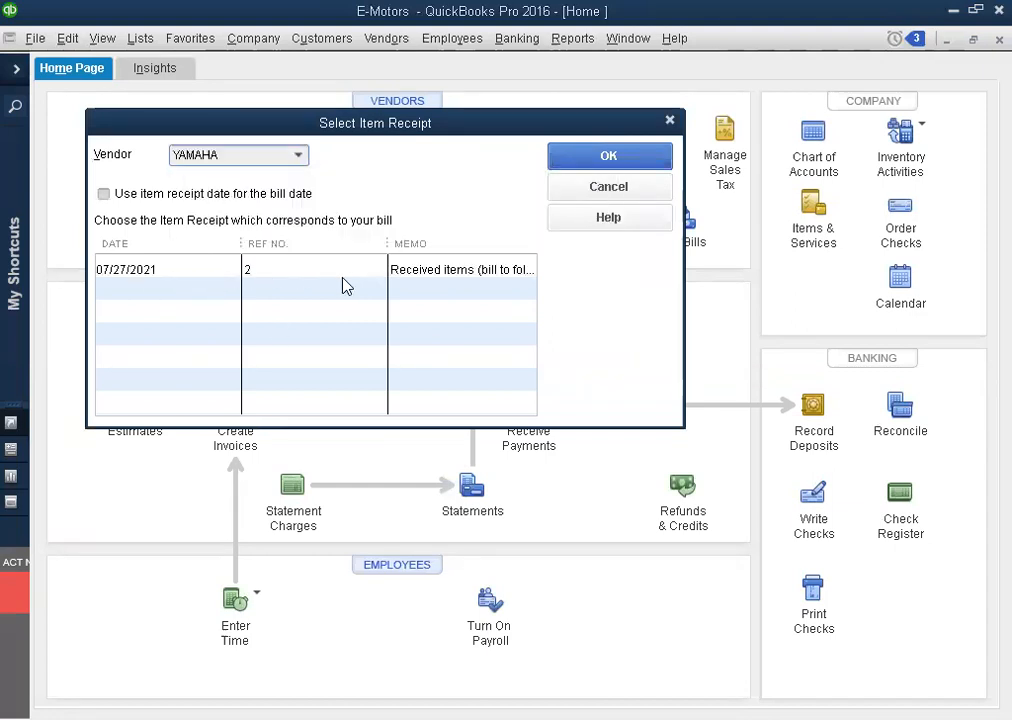
left_click(201, 272)
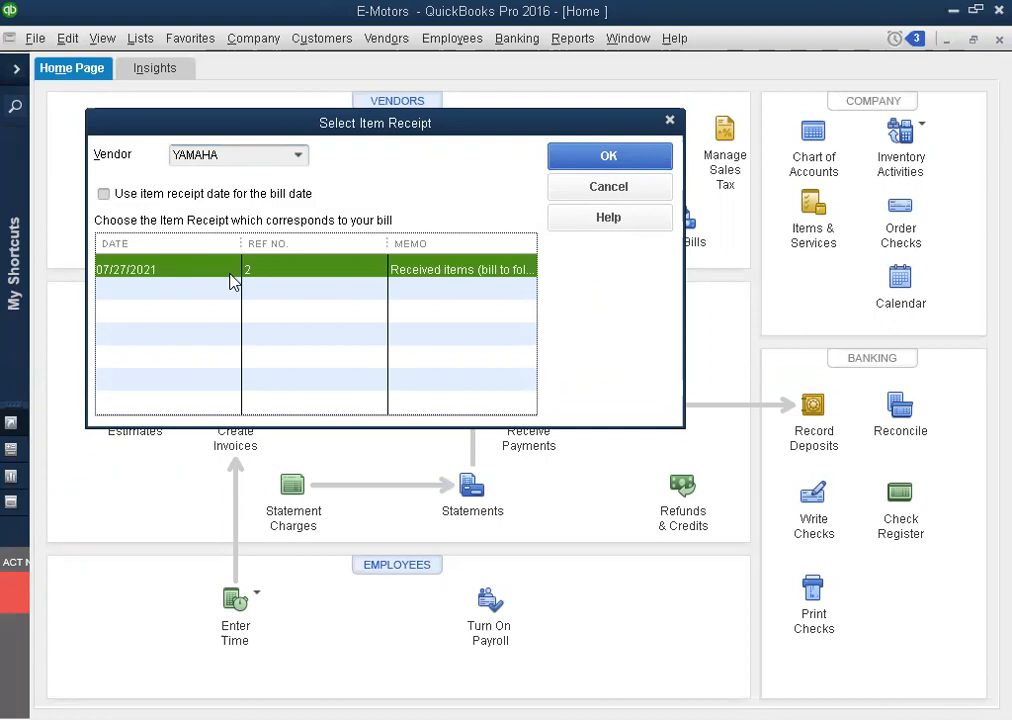
left_click(606, 158)
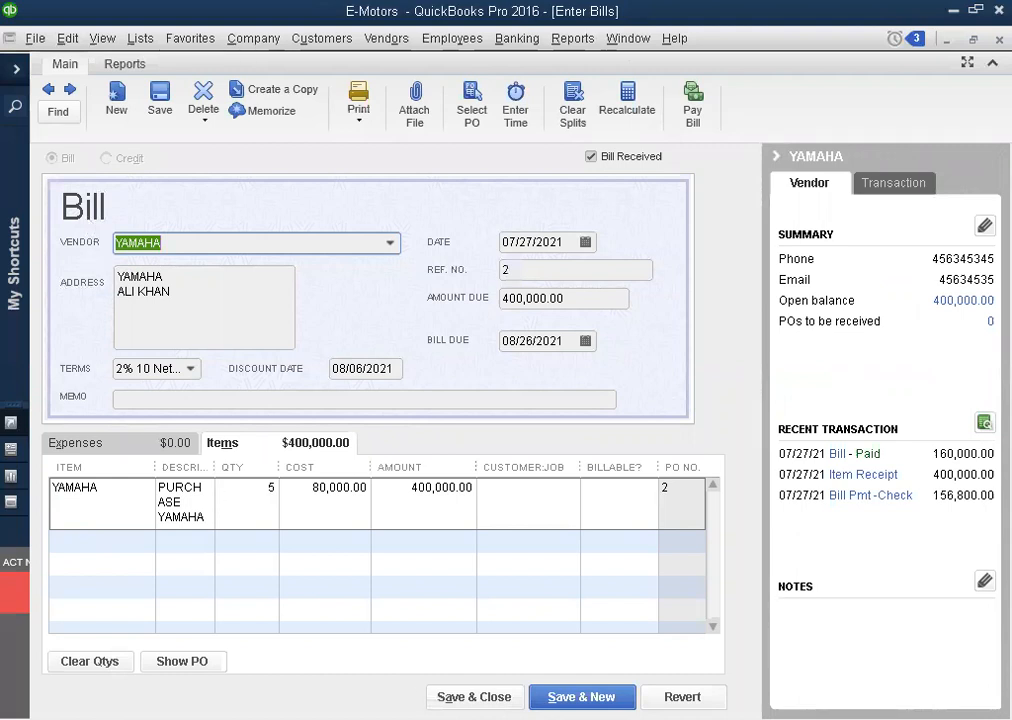
Step: Save and close the YAMAHA bill, recording the changes, then check the vendor's balance in the vendor center and return to the home page
left_click(475, 697)
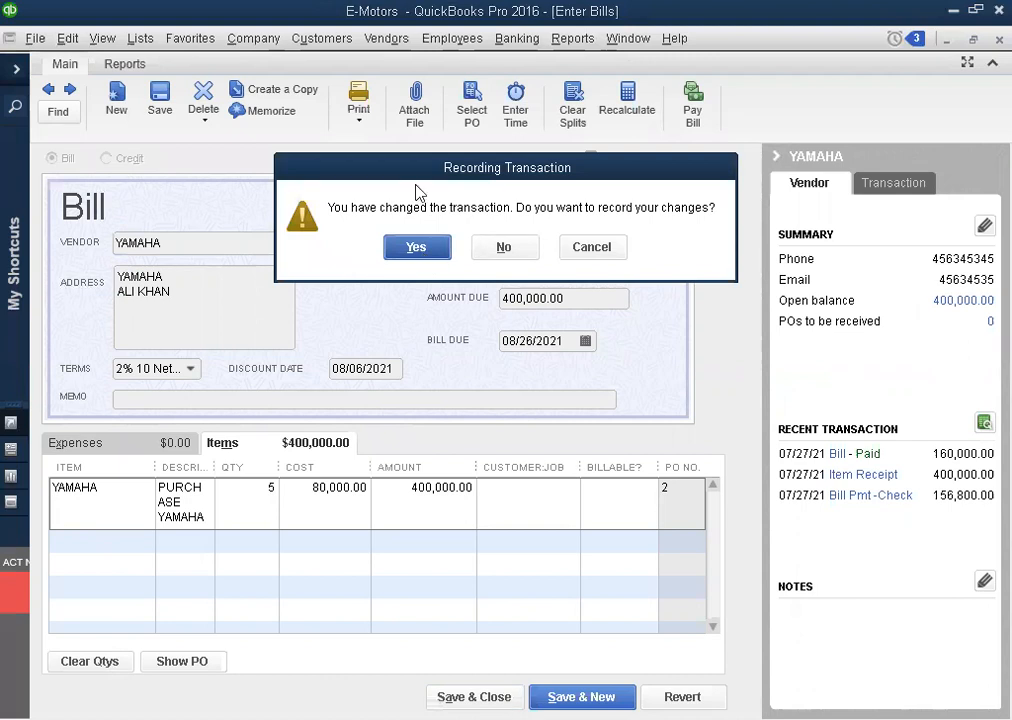
key("Return")
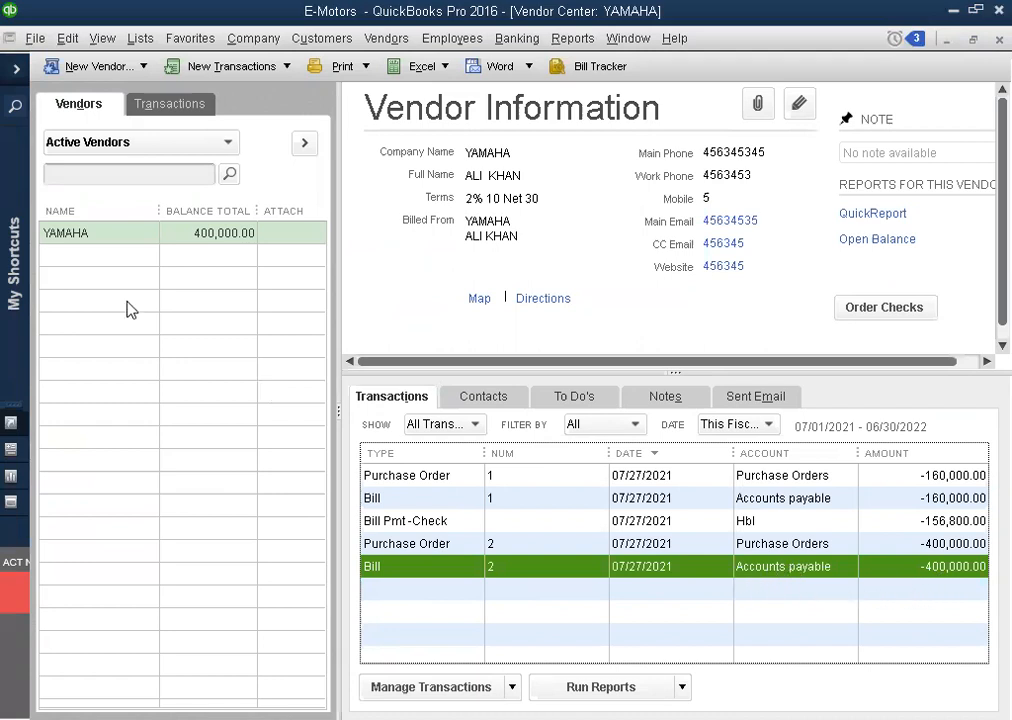
left_click(211, 228)
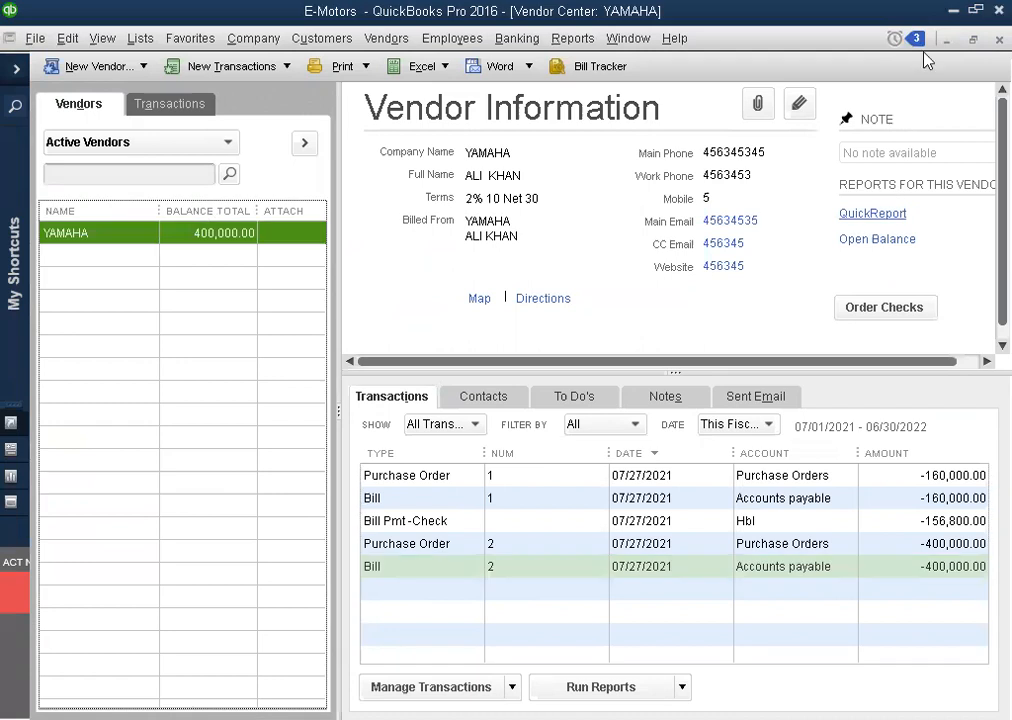
left_click(998, 39)
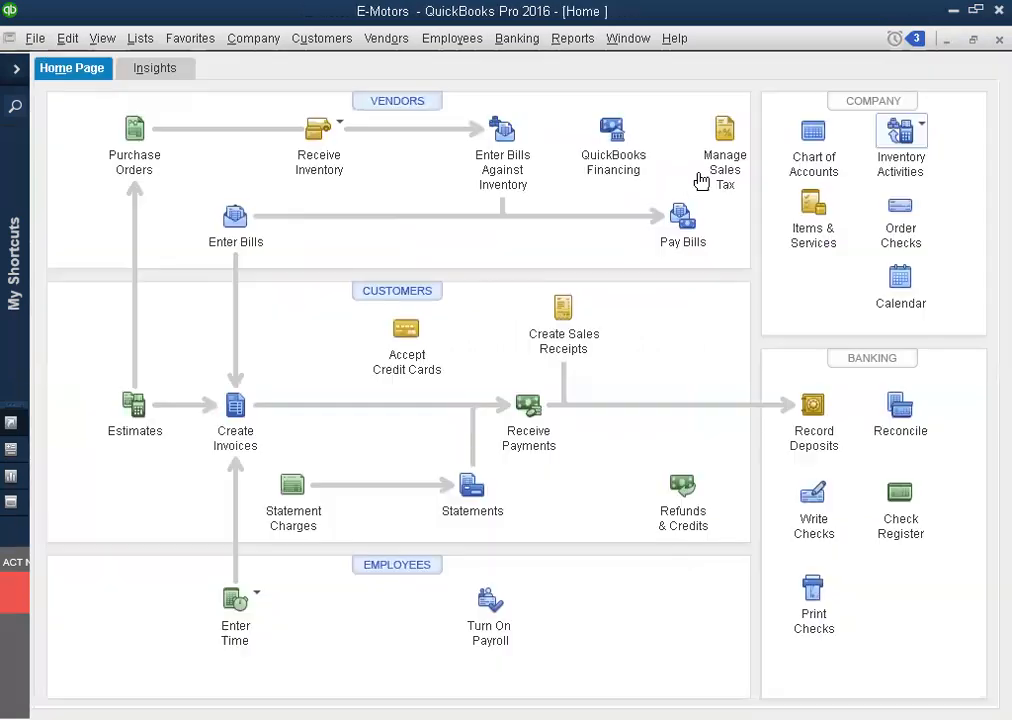
Step: Select YAMAHA's bill 2 for payment and apply the suggested 8,000.00 discount using the Purchase discount account
left_click(687, 236)
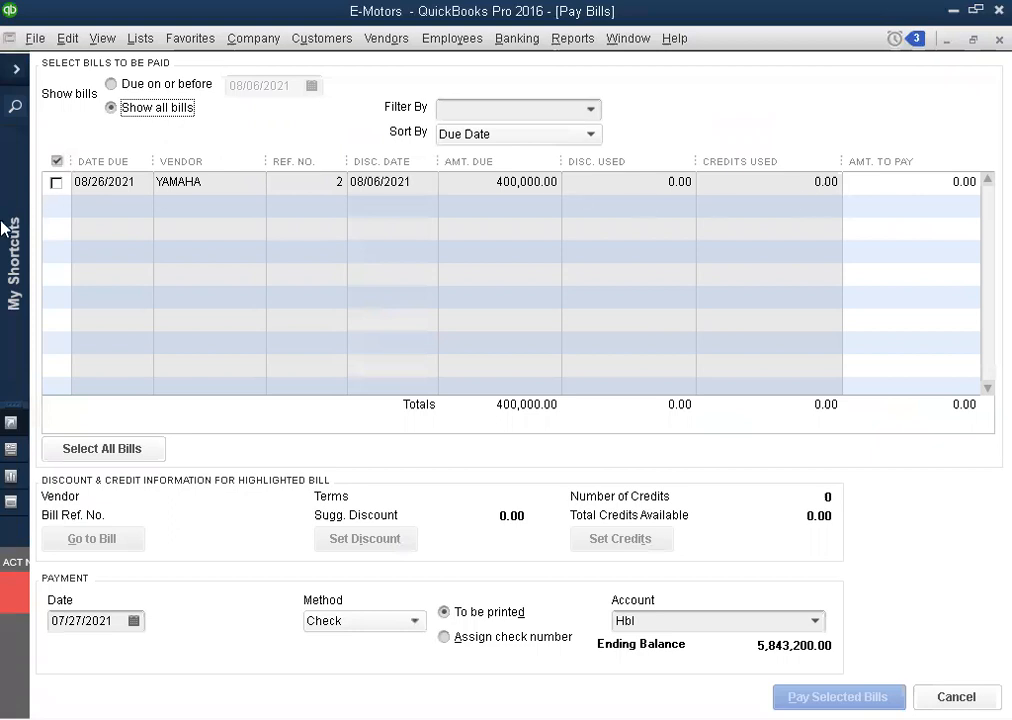
left_click(56, 183)
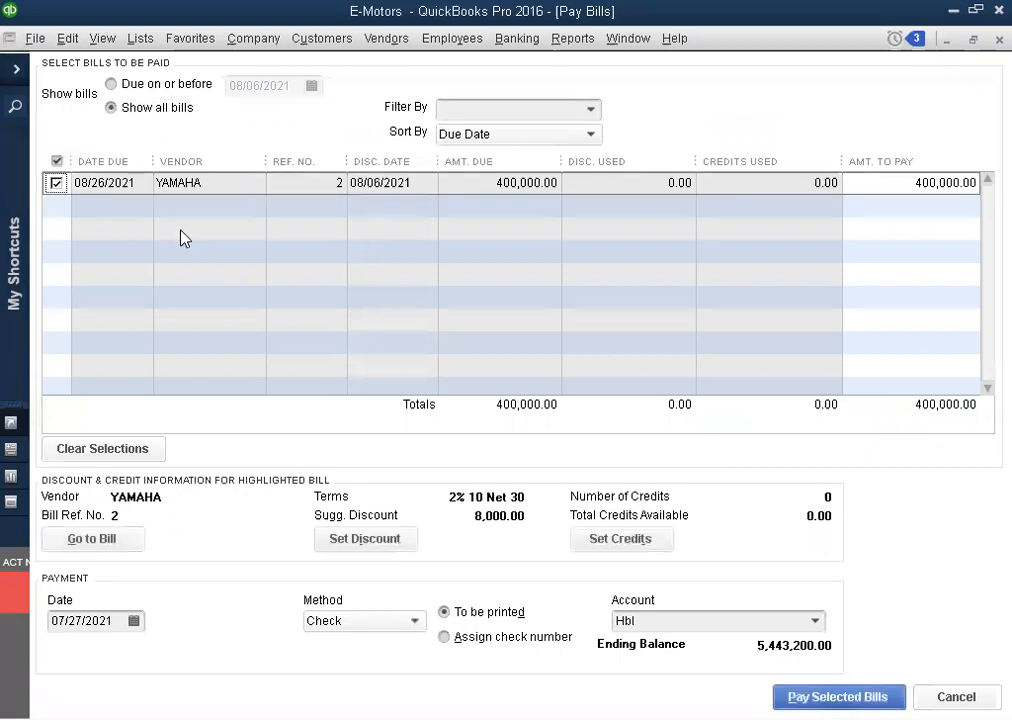
left_click(368, 541)
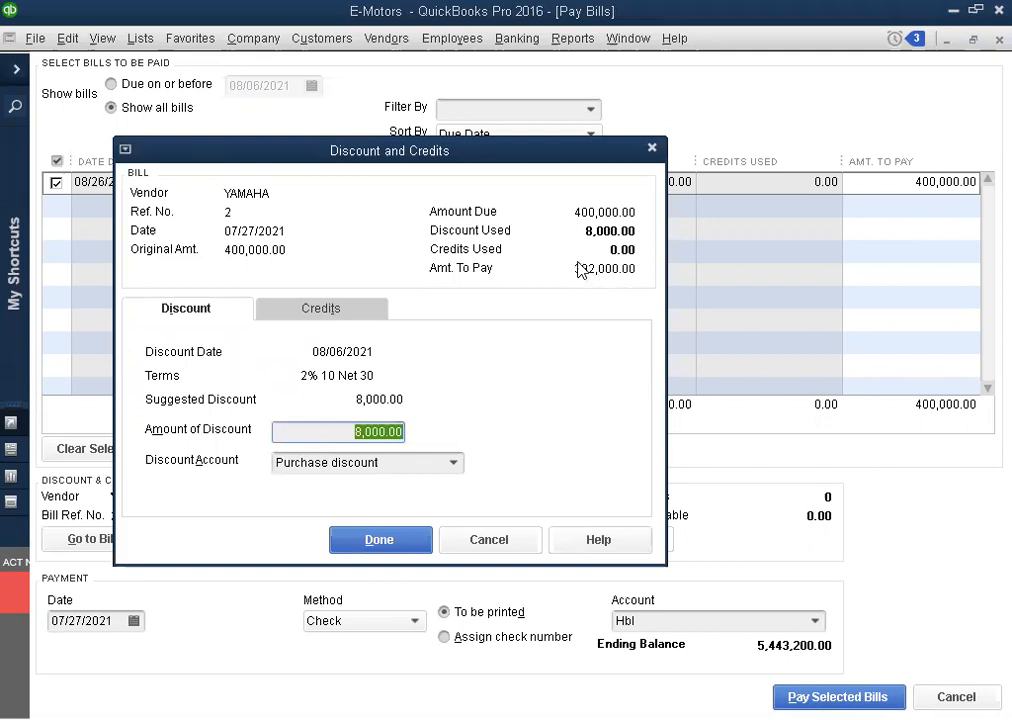
left_click(416, 468)
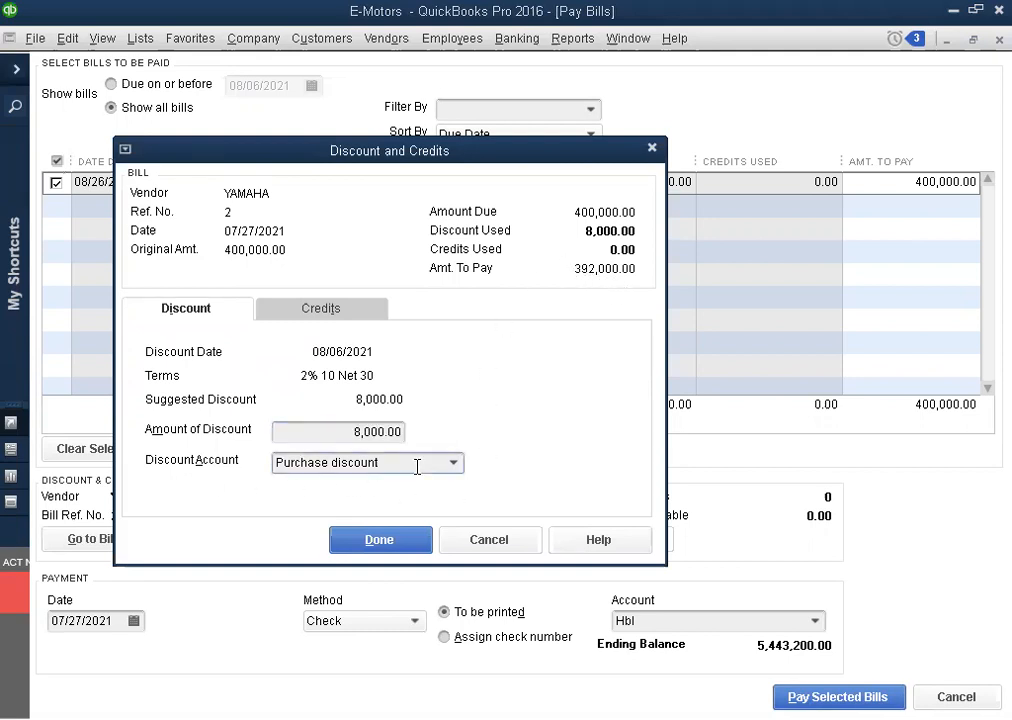
left_click(396, 546)
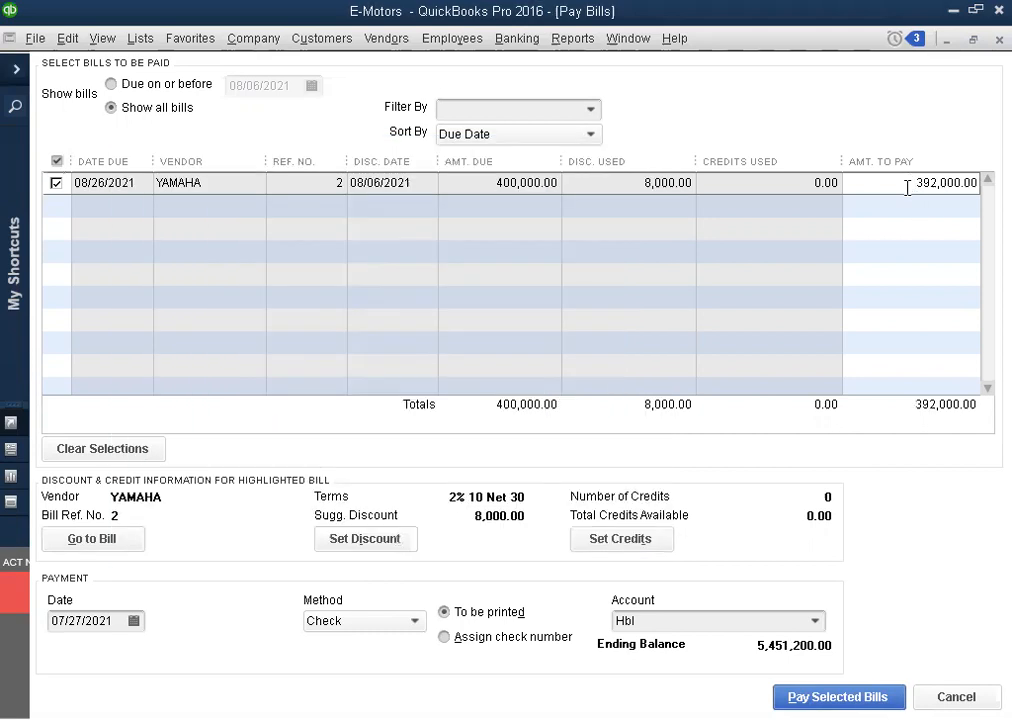
Step: Pay the selected YAMAHA bill by check from the Hbl account and close the payment summary
left_click(816, 622)
left_click(815, 624)
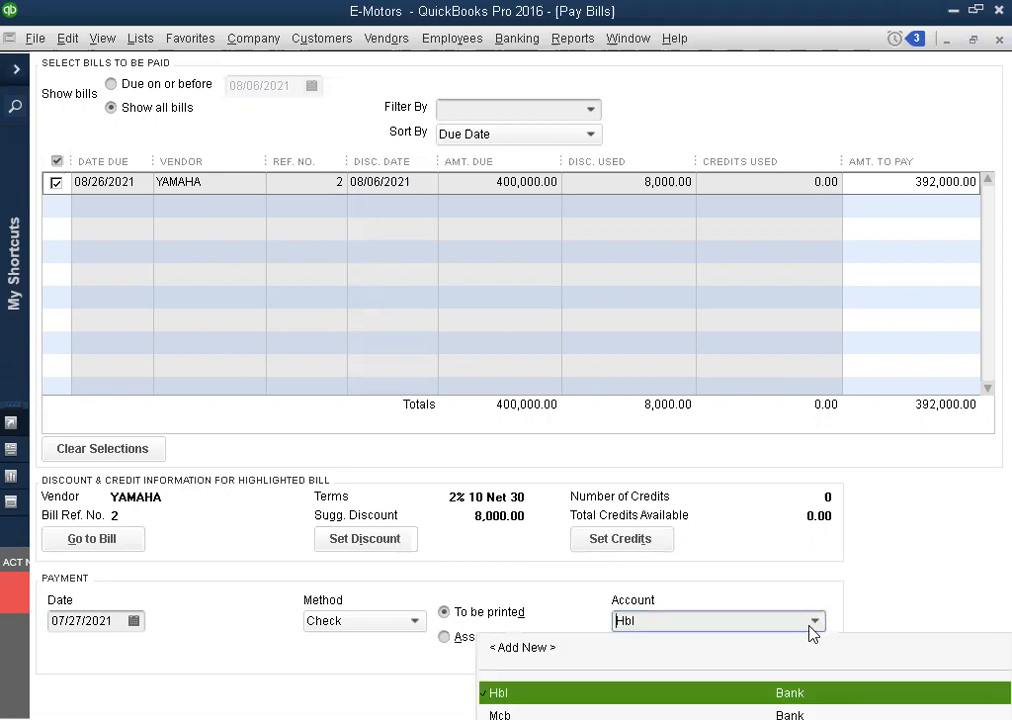
key("Return")
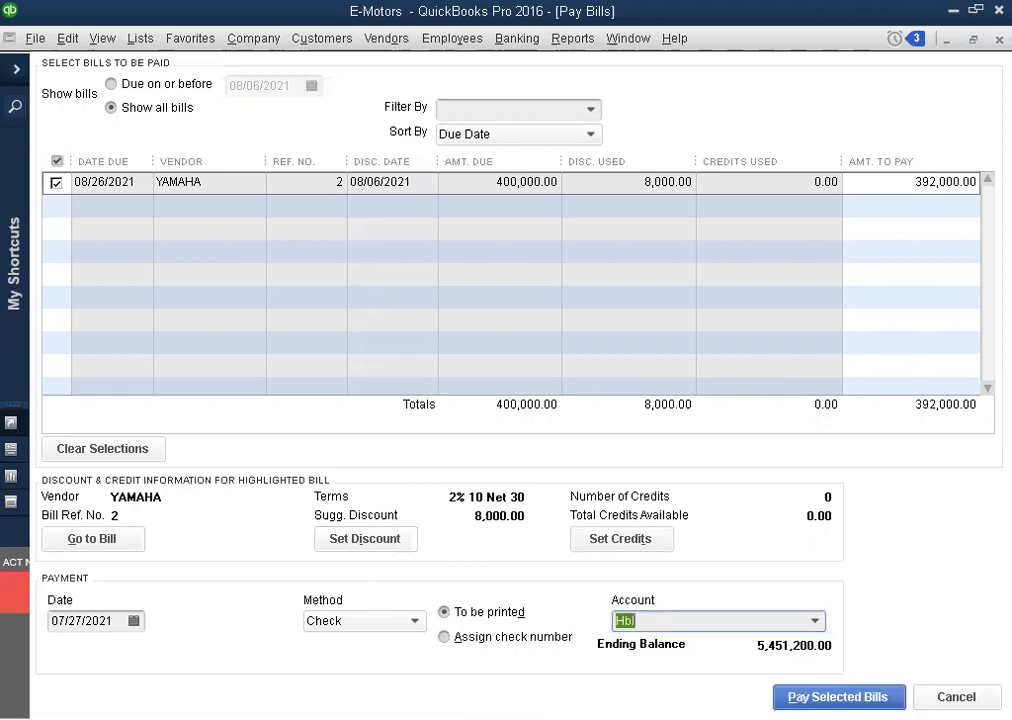
left_click(806, 698)
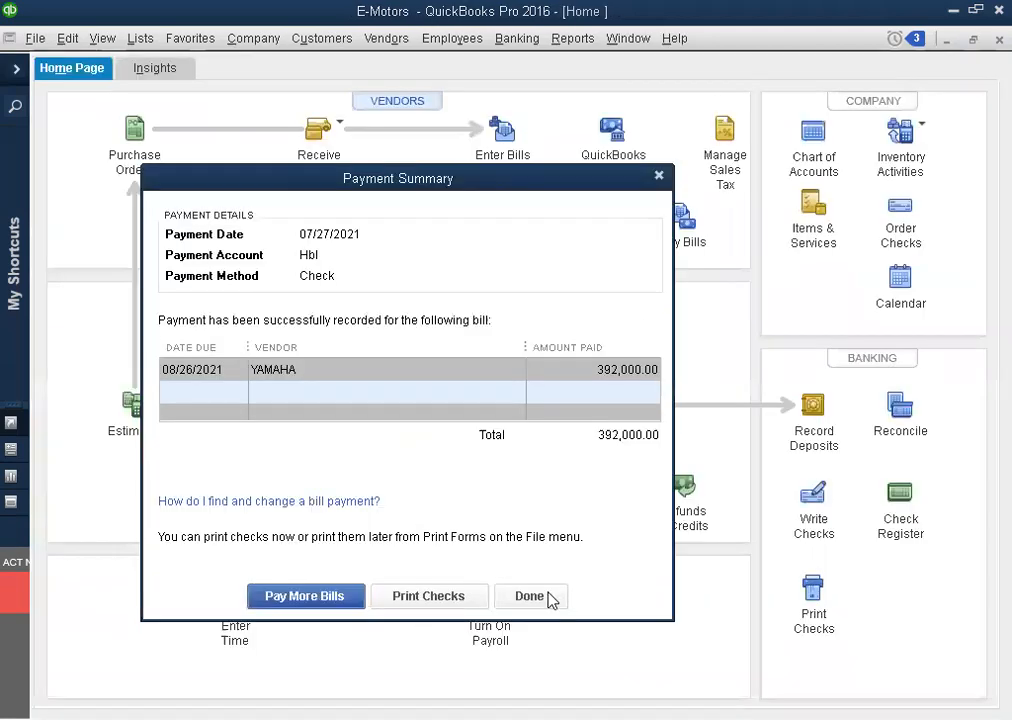
left_click(551, 597)
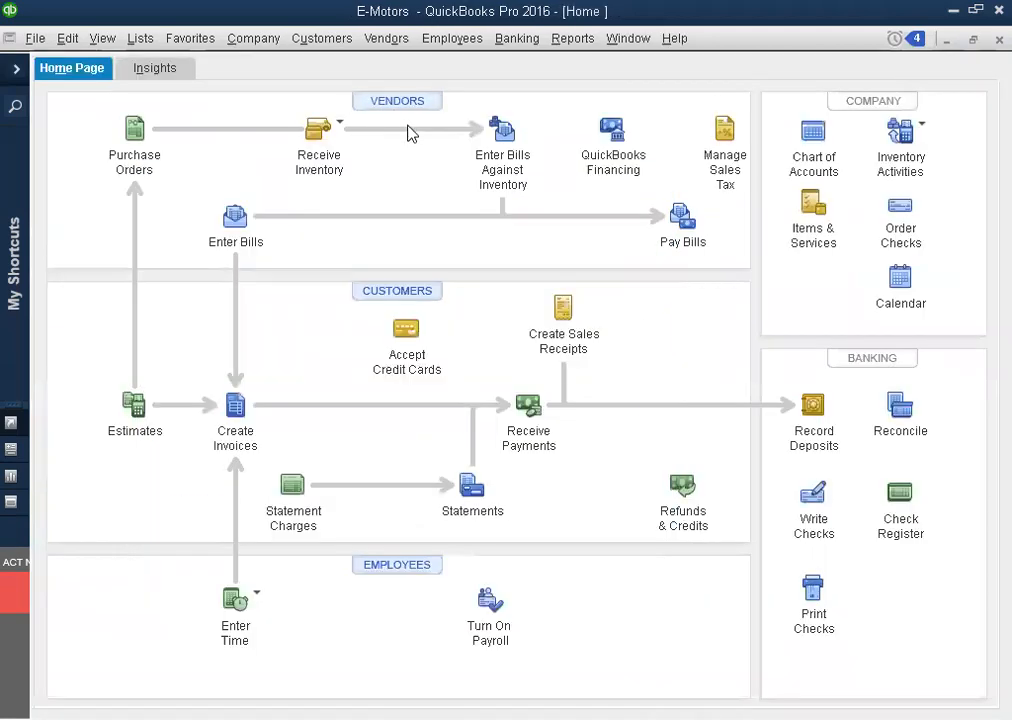
Step: Check YAMAHA's balance and the new bill payment in the vendor center
left_click(400, 102)
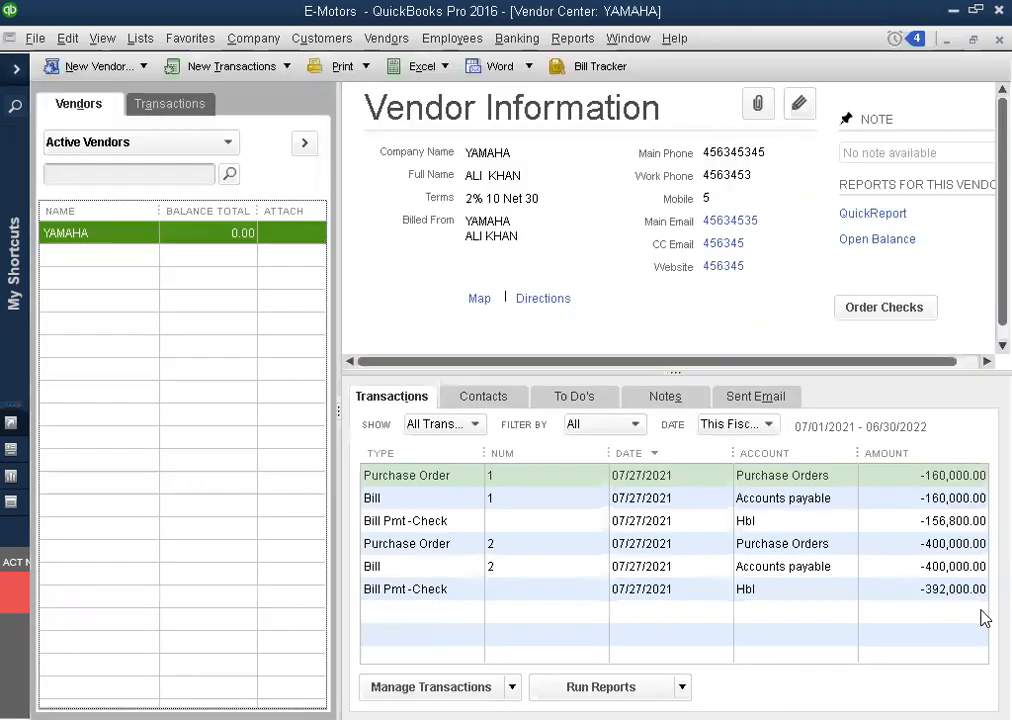
left_click(187, 229)
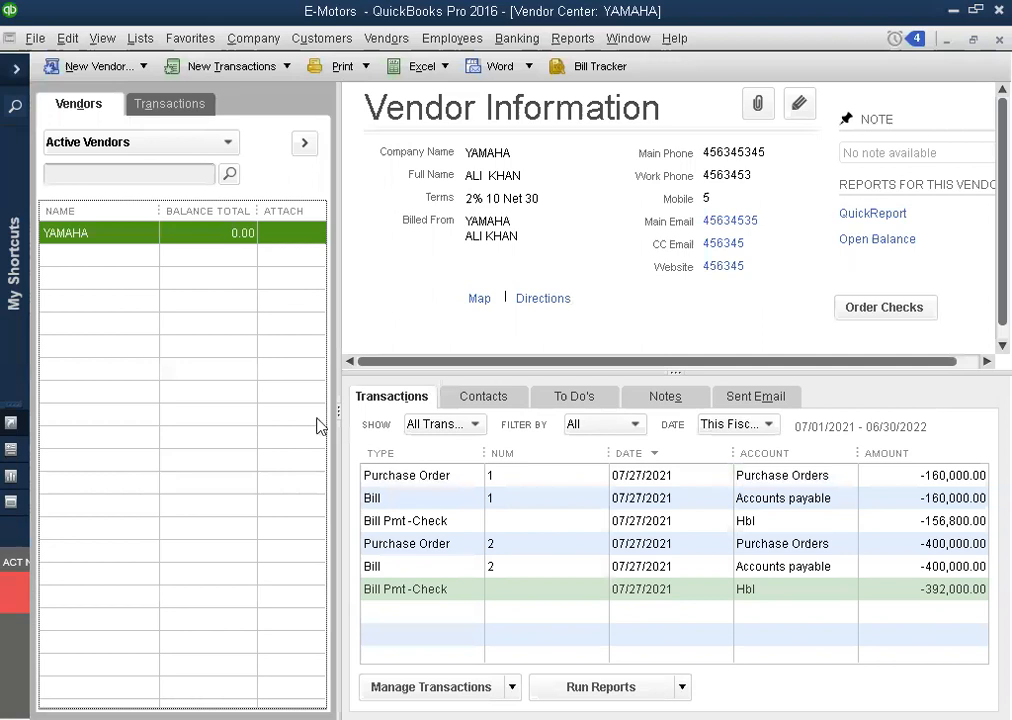
Step: Leave the vendor center and start a new bill from YAMAHA with reference number 3
left_click(393, 600)
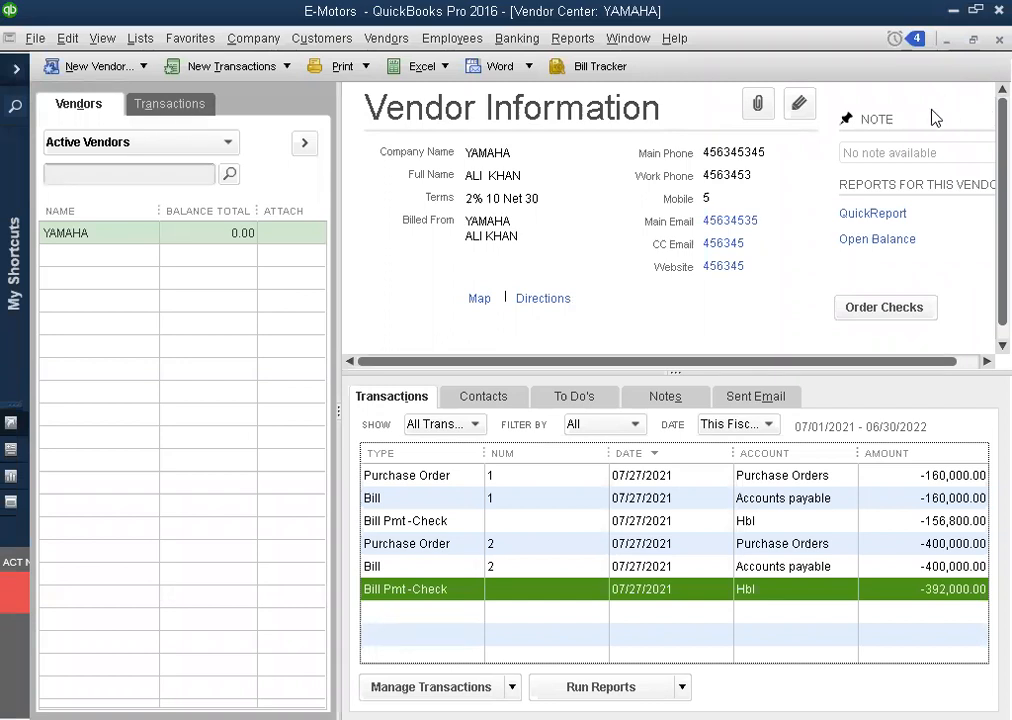
left_click(978, 42)
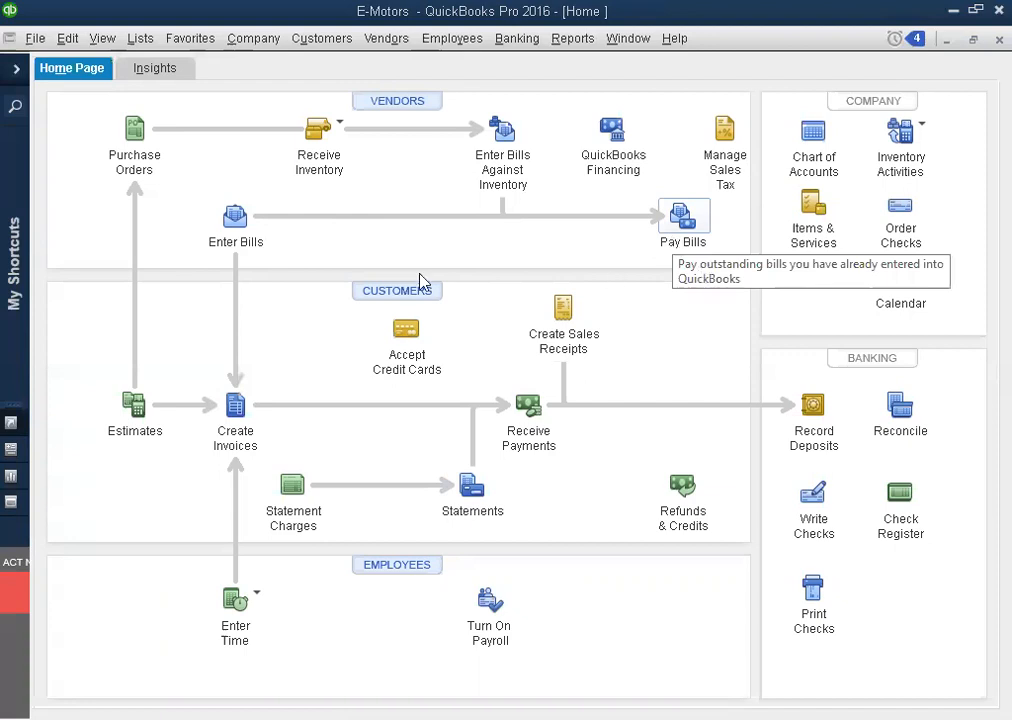
left_click(236, 220)
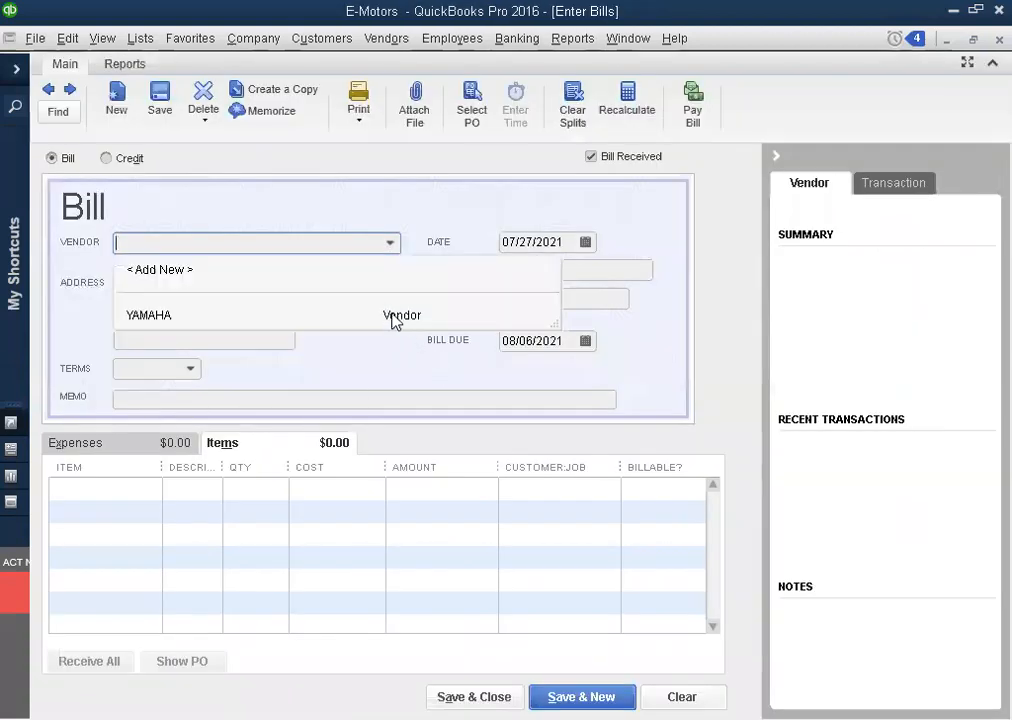
left_click(561, 268)
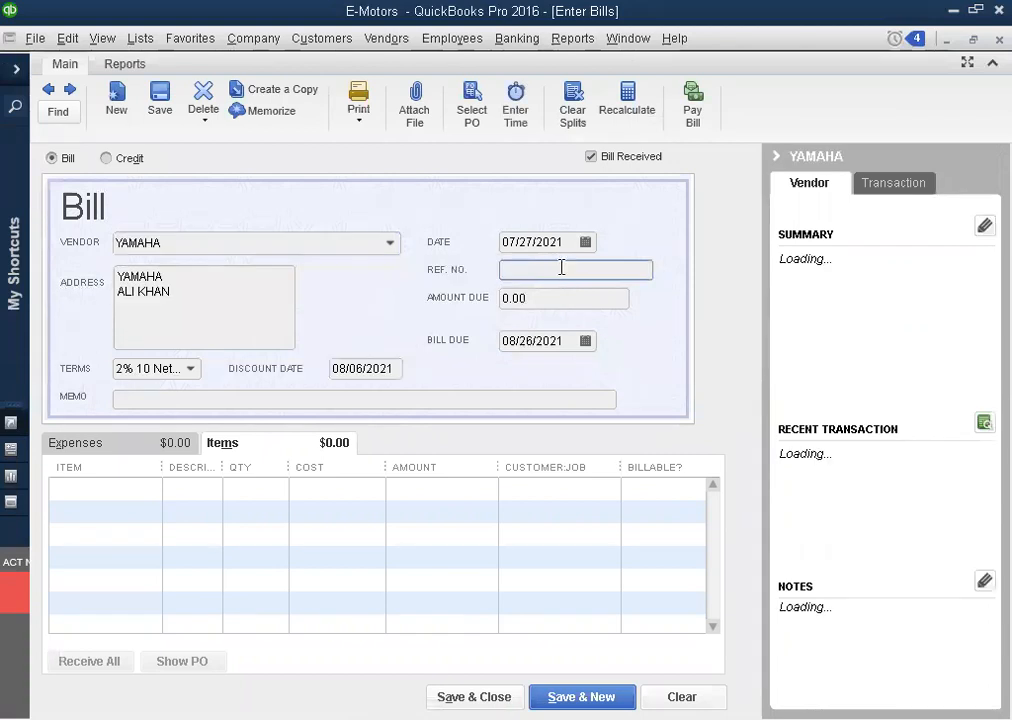
type("1")
key("BackSpace")
type("3")
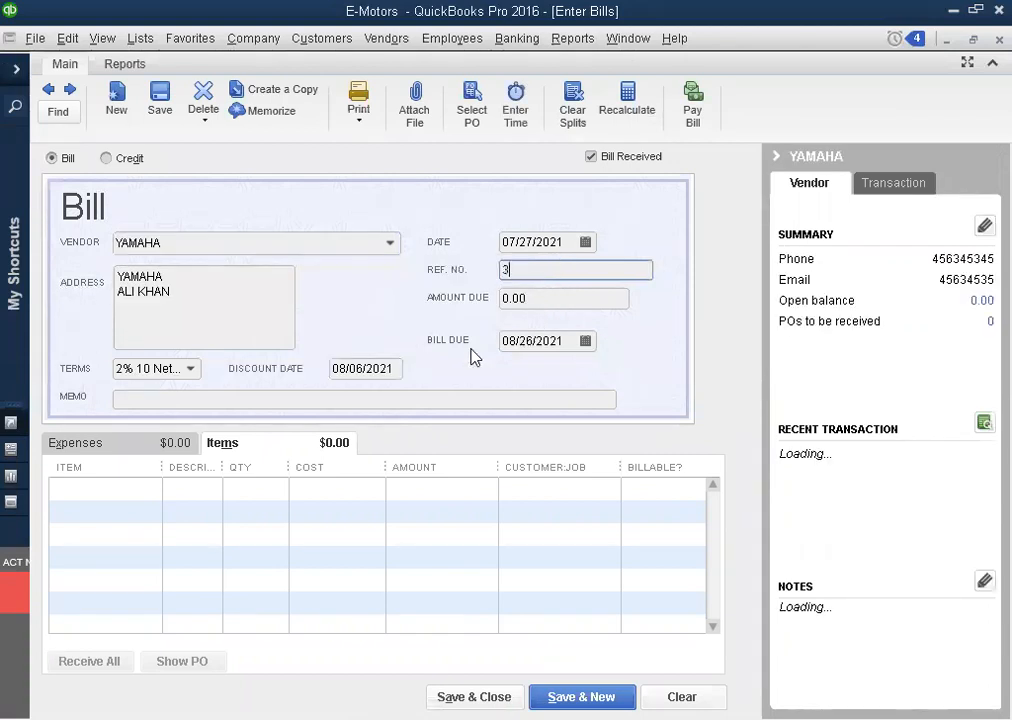
Step: Add the YAMAHA inventory item to the bill with a quantity of 2
left_click(71, 498)
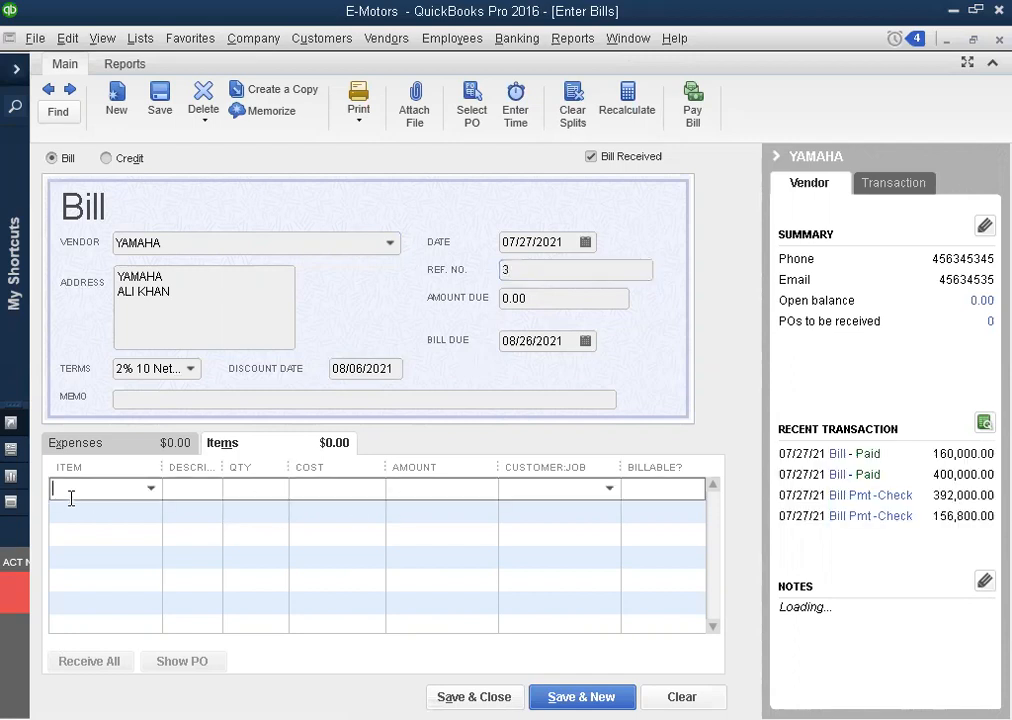
left_click(150, 490)
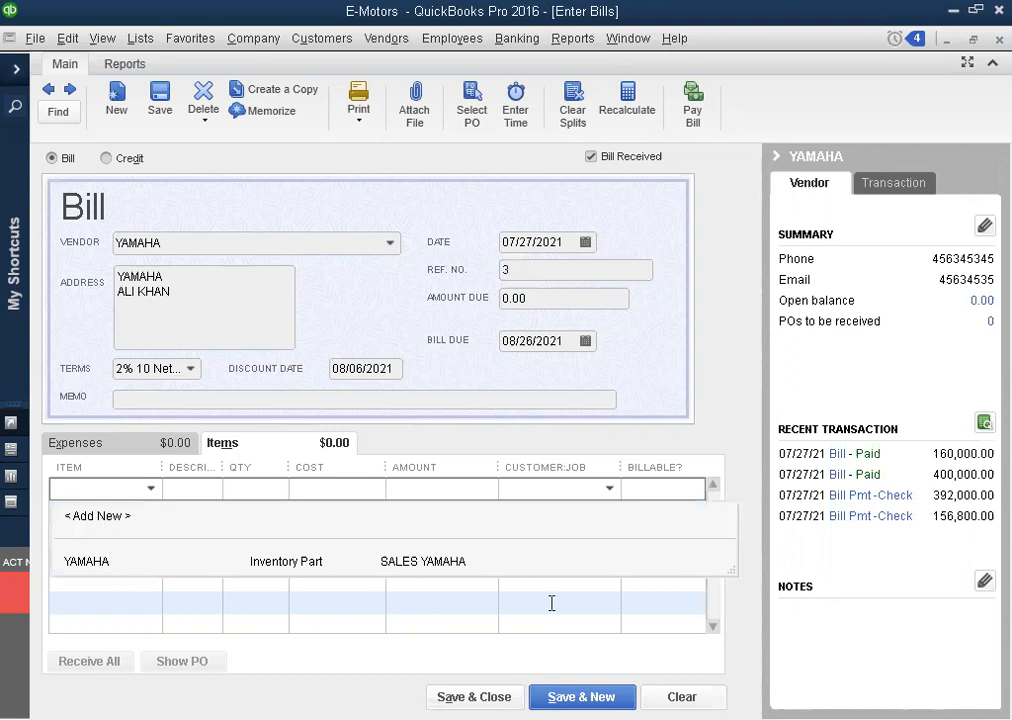
left_click(106, 556)
type("2")
left_click(583, 499)
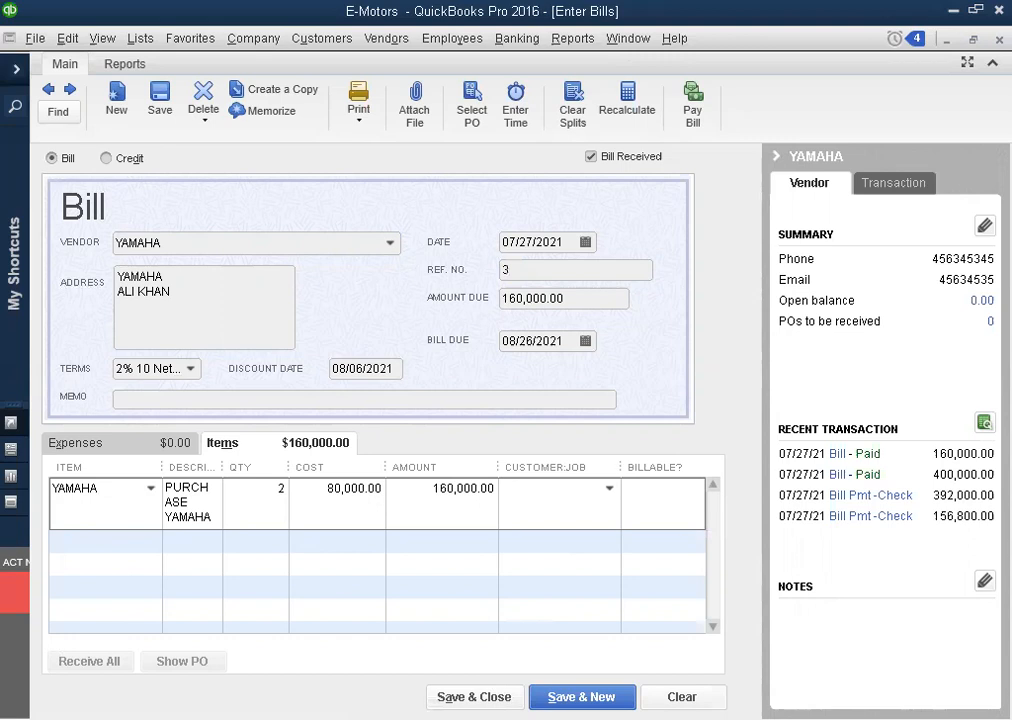
Step: Save and close the bill, then check bill 3 in the vendor center and return to the home page
left_click(475, 690)
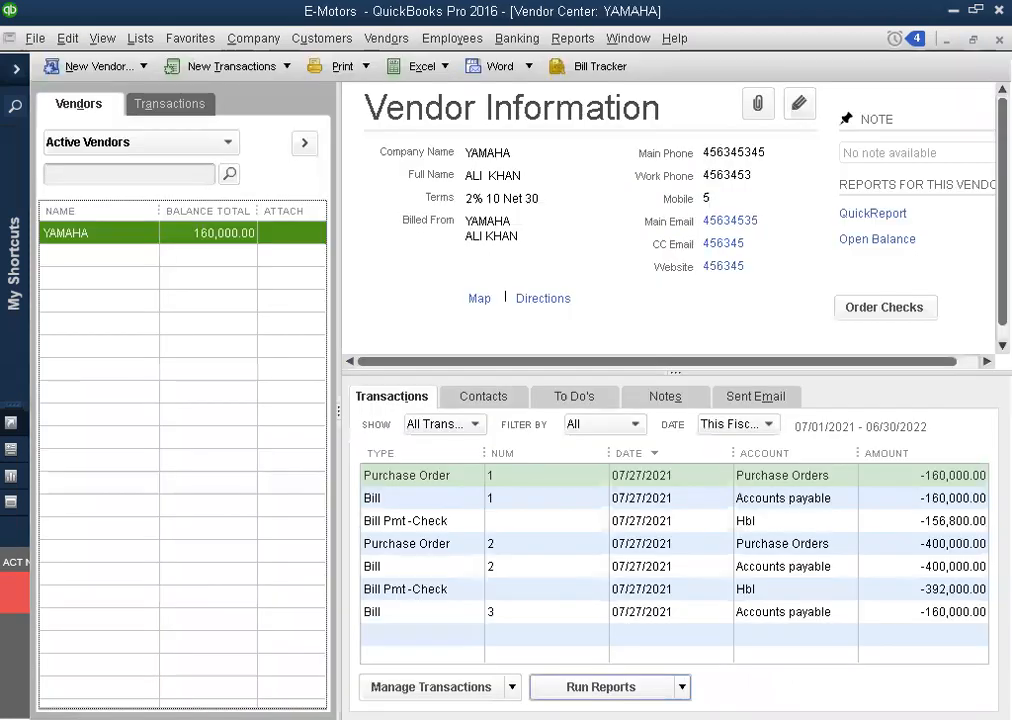
left_click(408, 614)
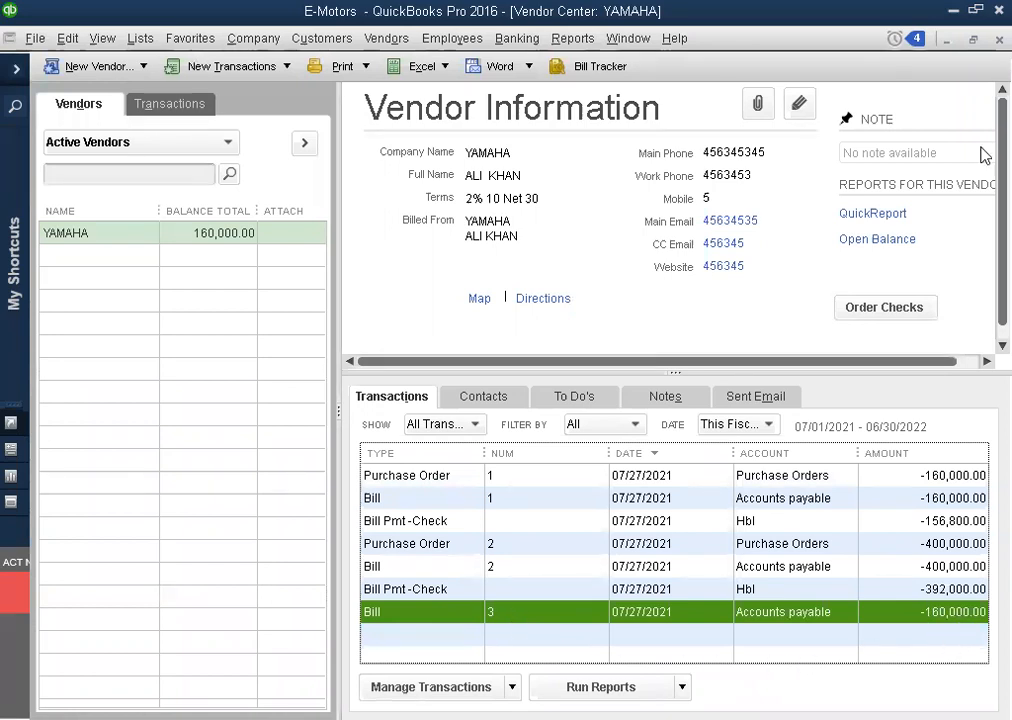
left_click(999, 39)
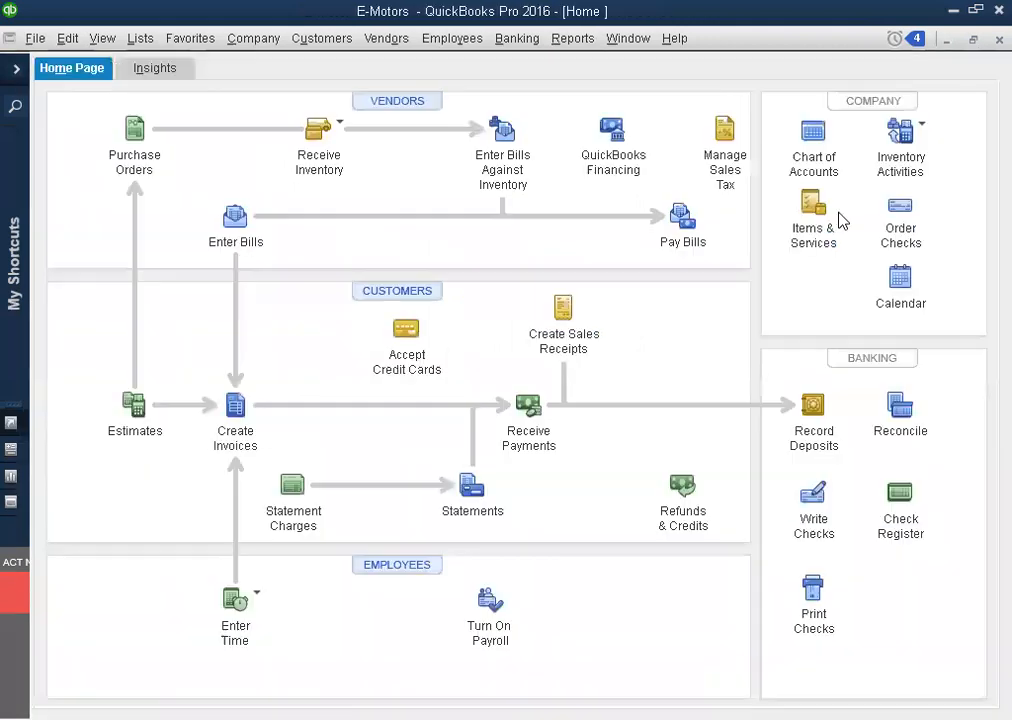
Step: Pay YAMAHA's bill 3 by check from the Hbl account with the suggested 3,200.00 discount, and close the payment summary
left_click(686, 226)
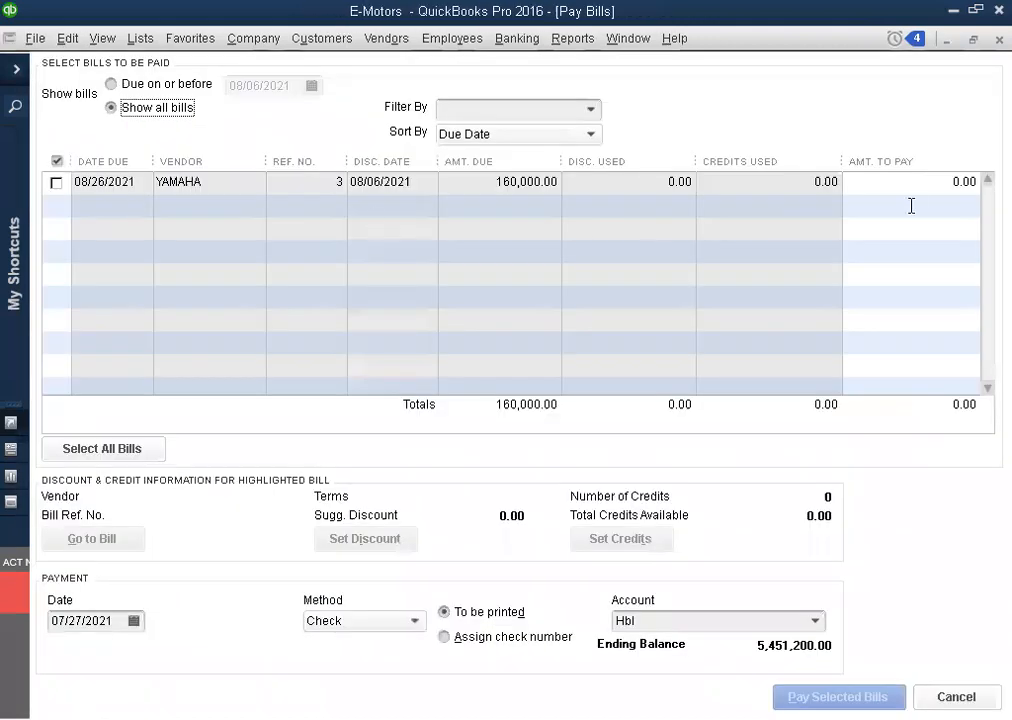
left_click(56, 183)
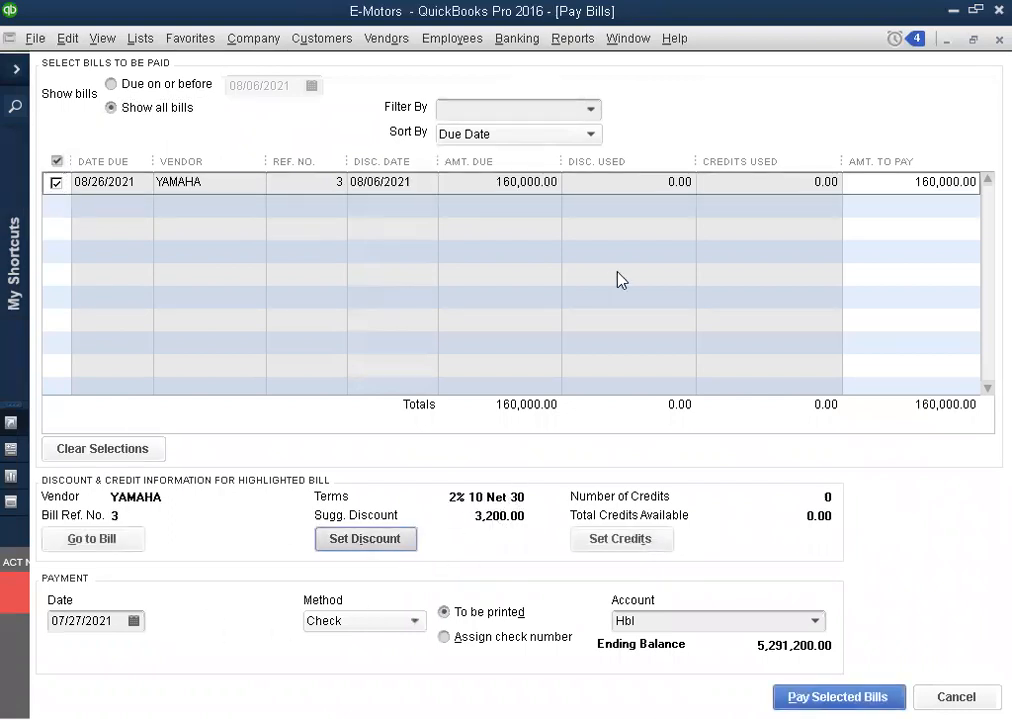
left_click(367, 544)
key("Return")
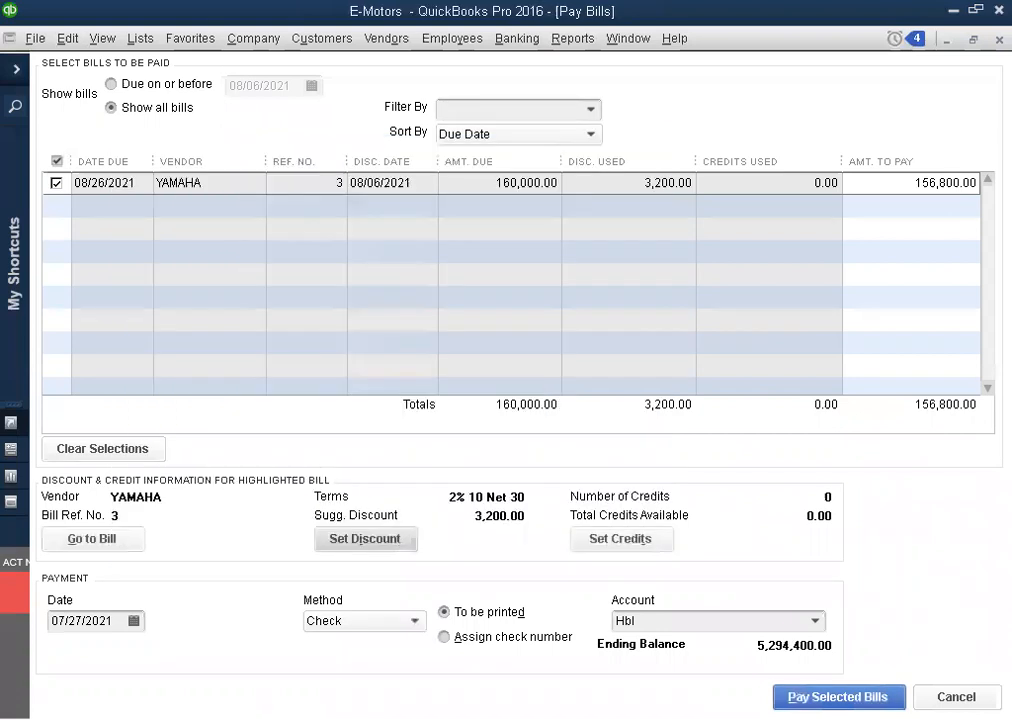
left_click(838, 697)
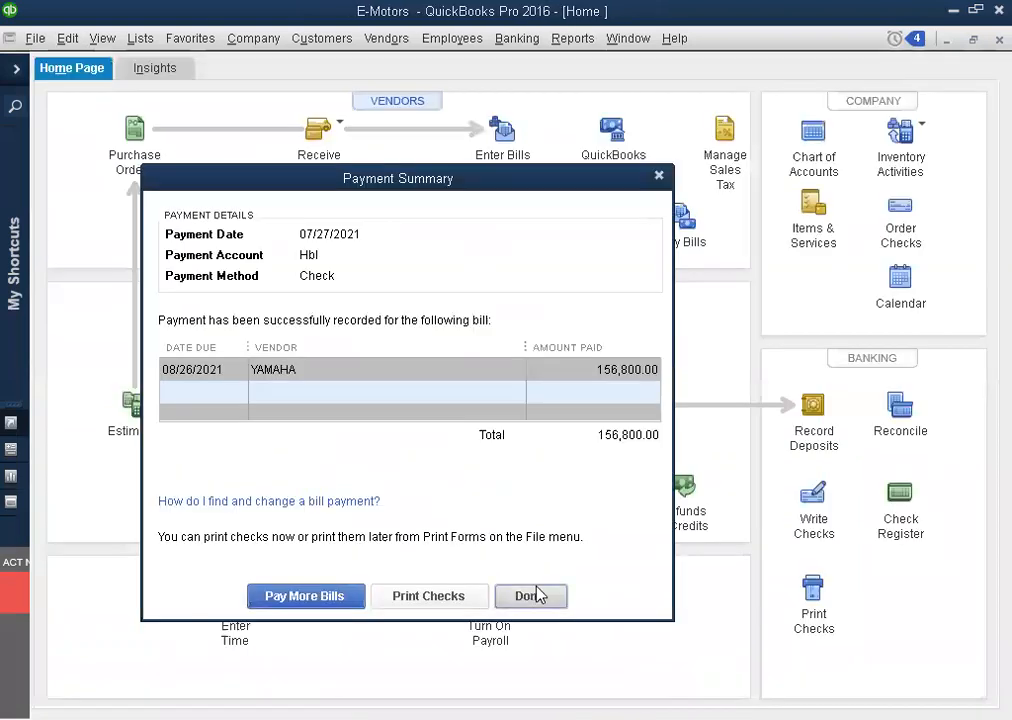
left_click(527, 596)
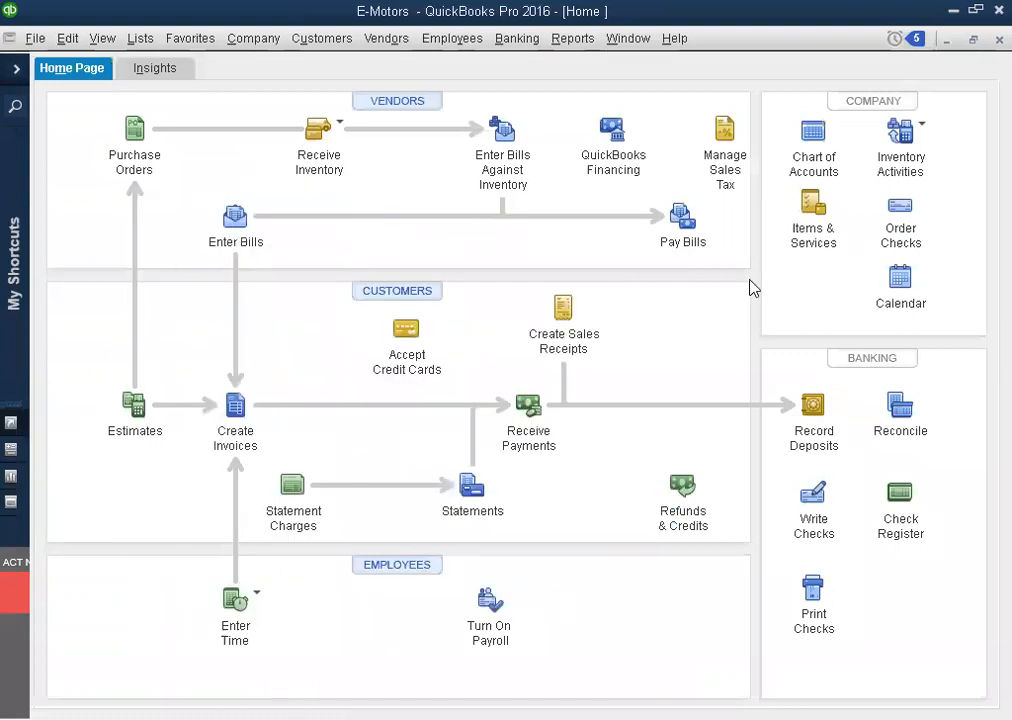